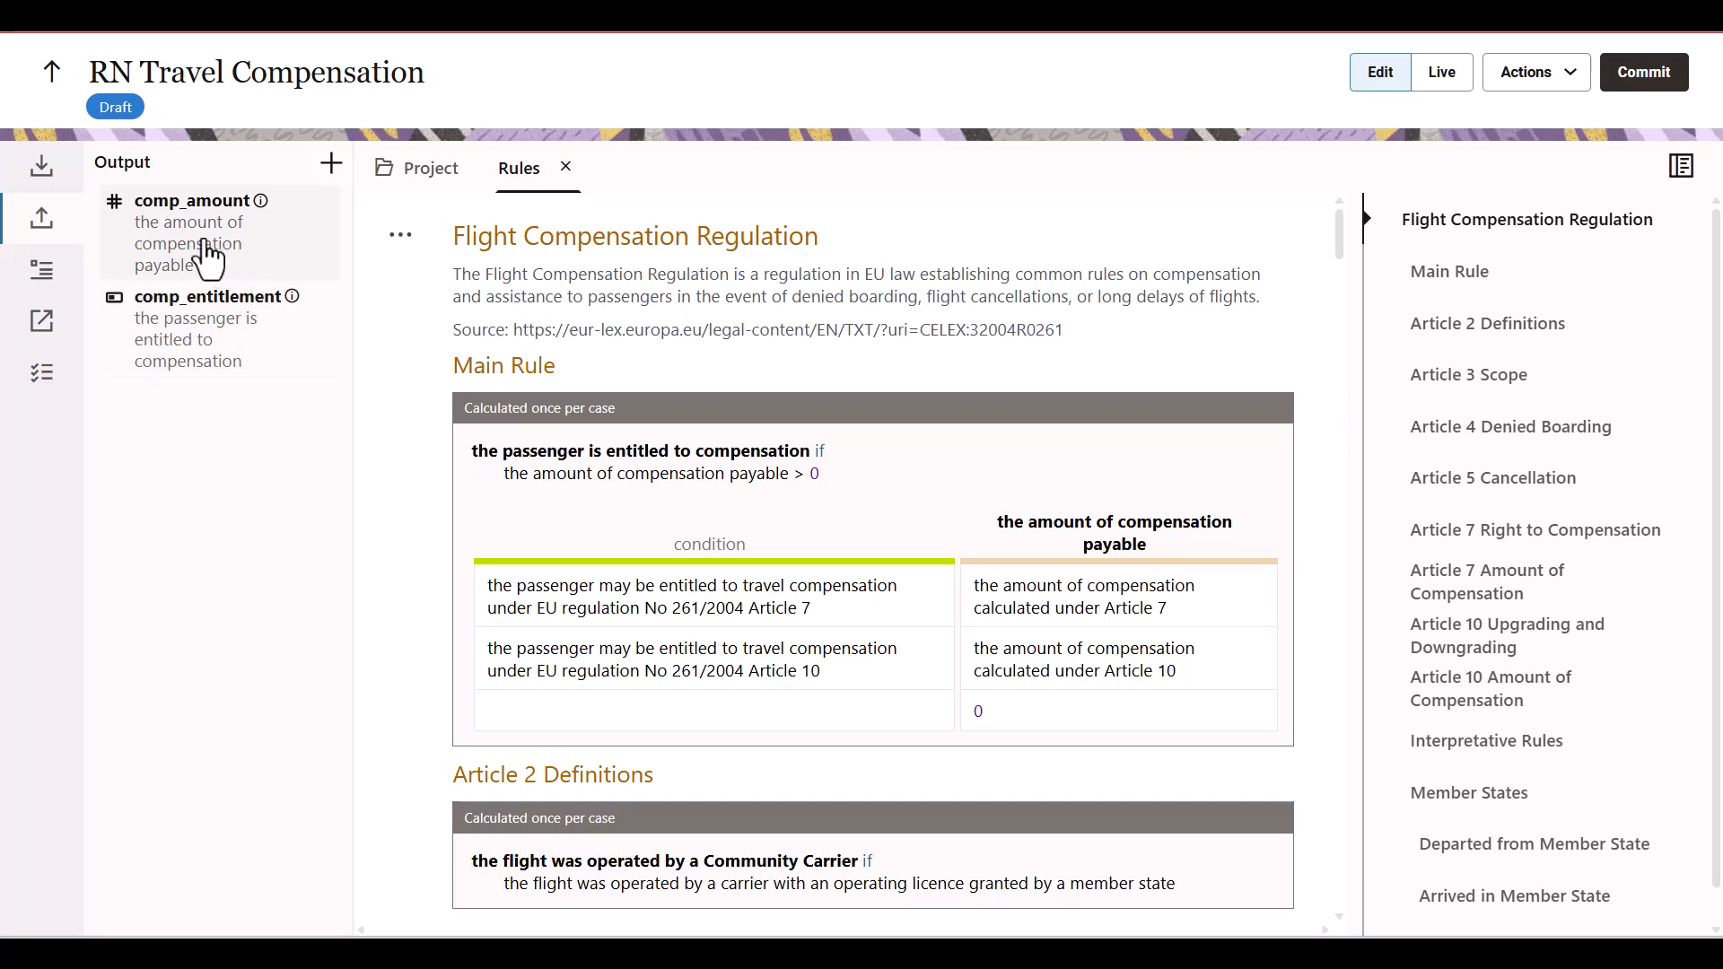
Review the RN Travel Compensation project's full list of input attributes, then return to its output attributes
left_click(59, 176)
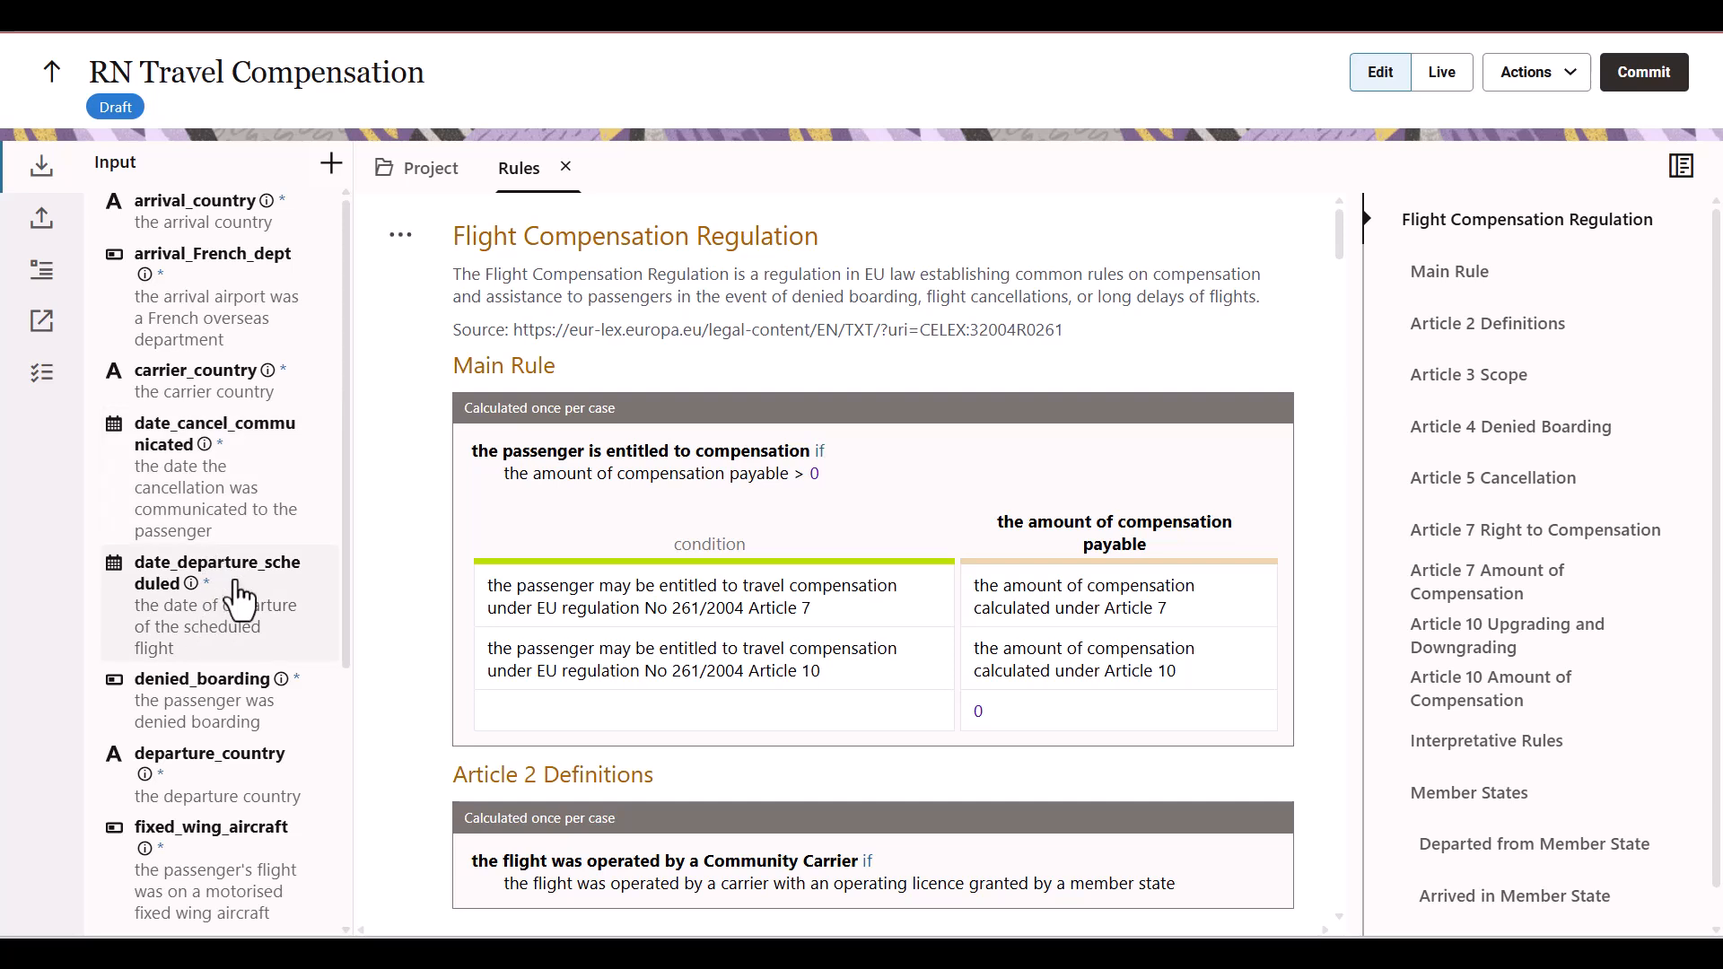
mouse_move(205, 448)
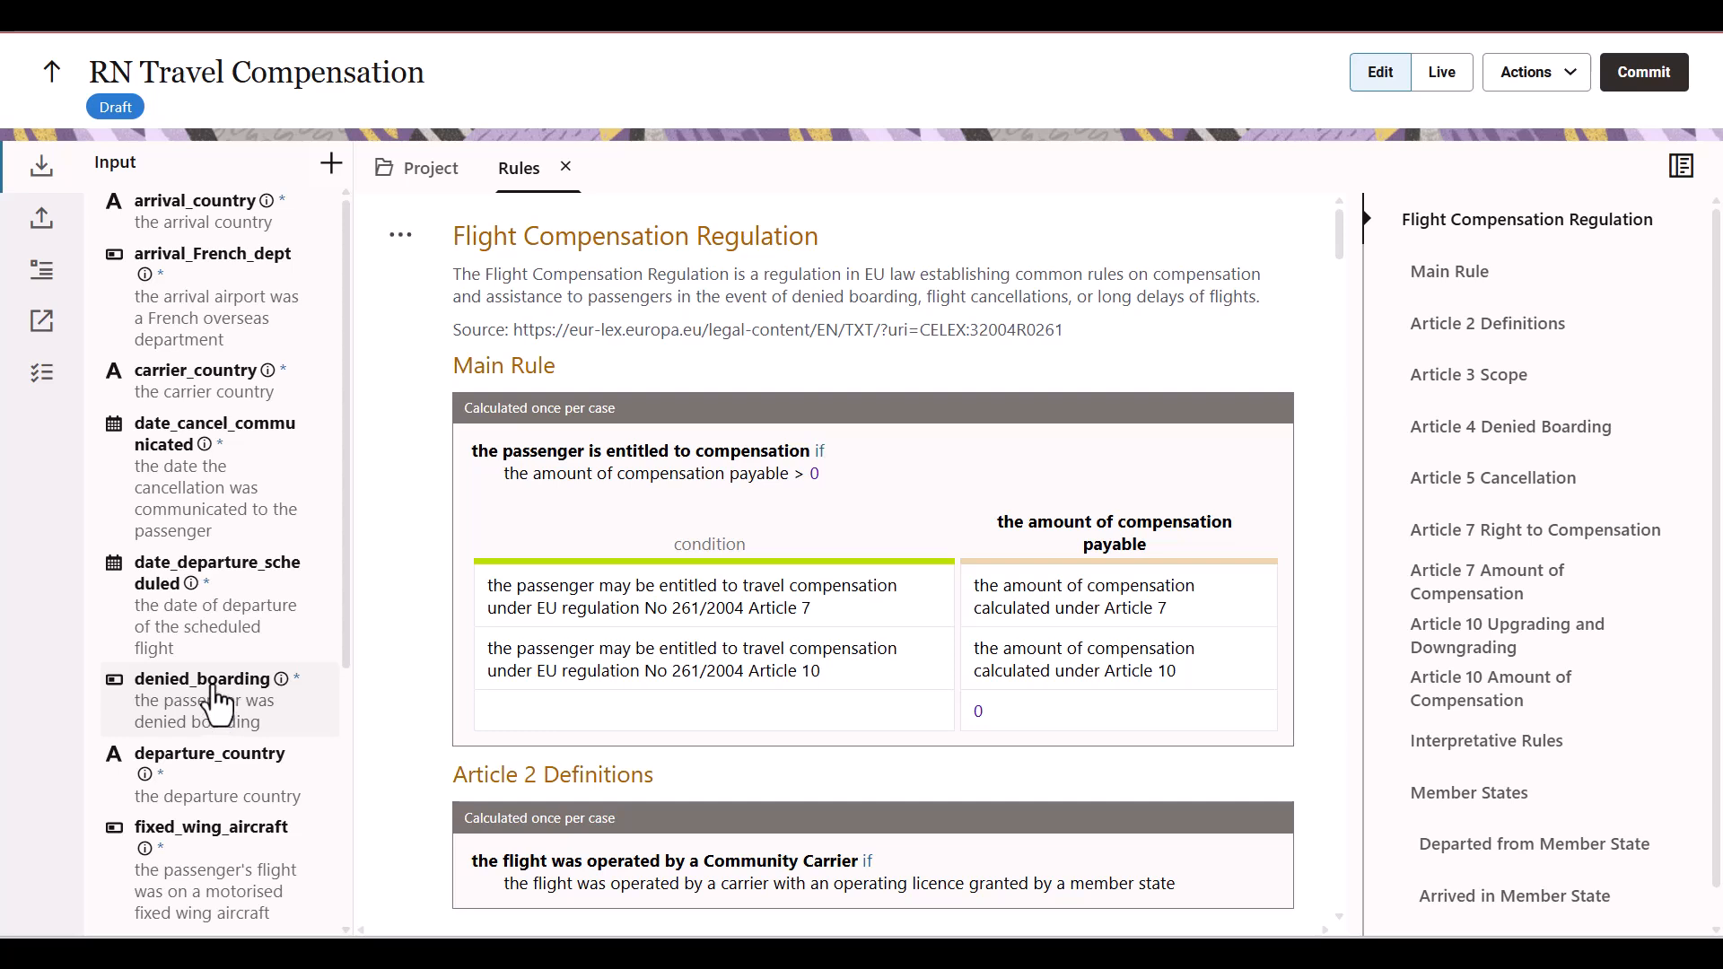
left_click(337, 655)
scroll(339, 694, "down", 5)
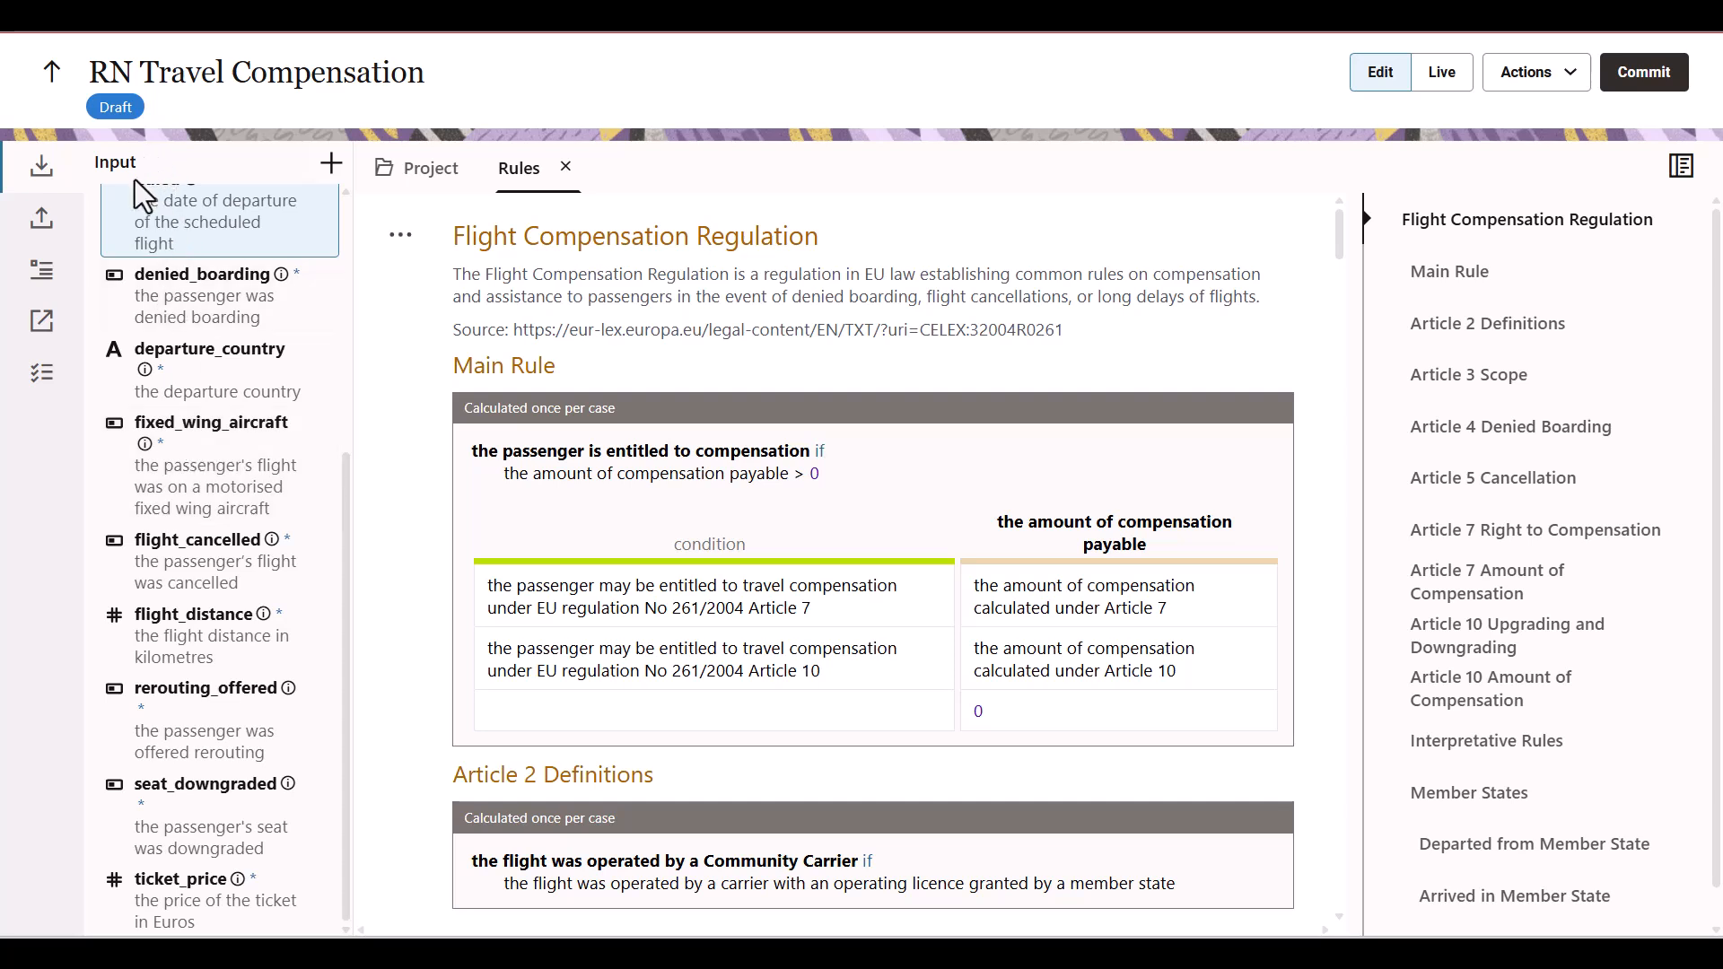
left_click(52, 203)
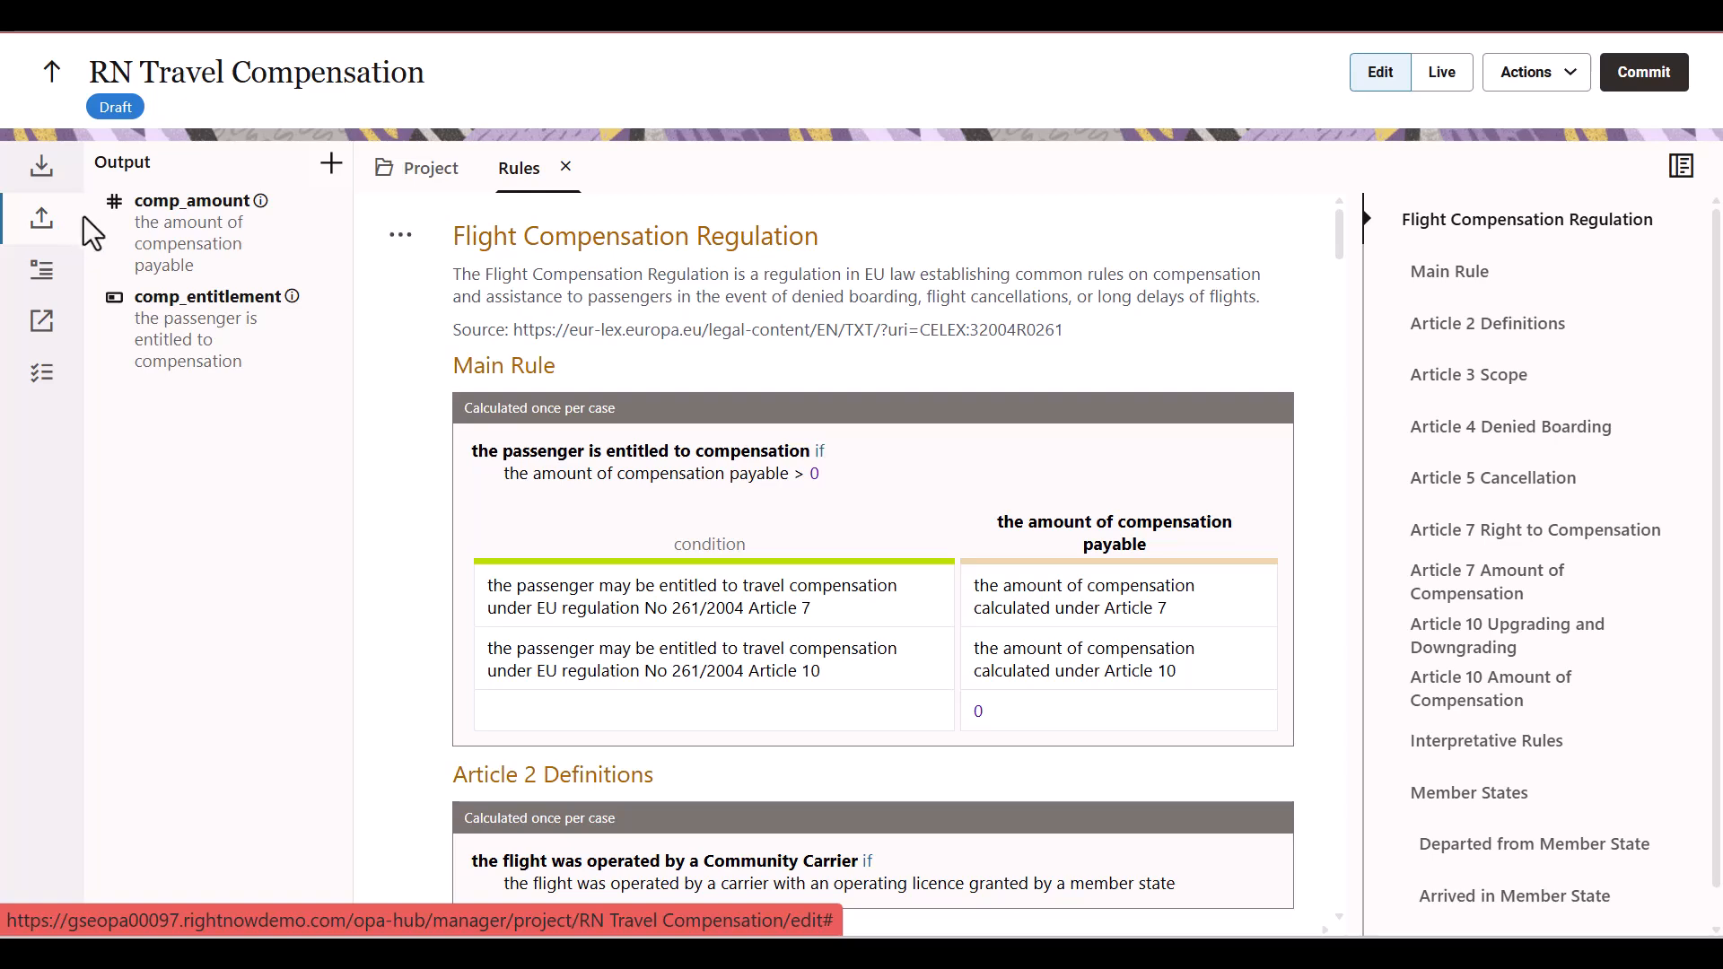
Leave the project, find the RN Travel Compensation deployment by searching deployments for "RN T", and open its web service endpoints
left_click(44, 71)
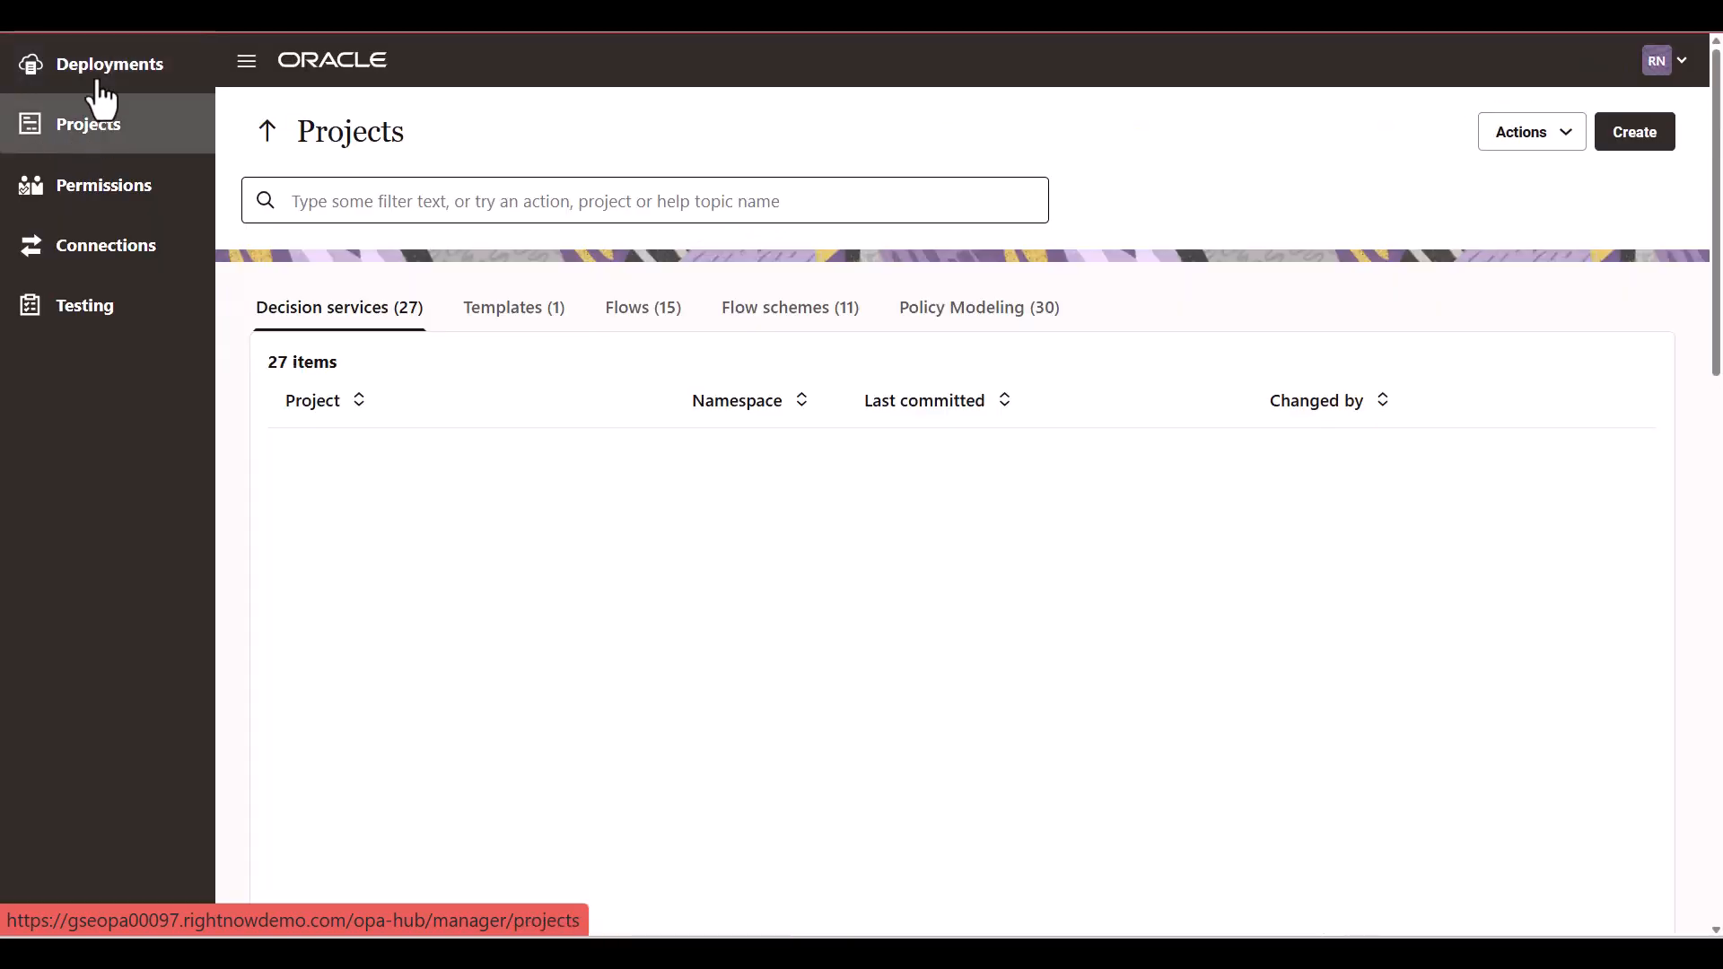
left_click(133, 82)
left_click(439, 193)
type("RN T")
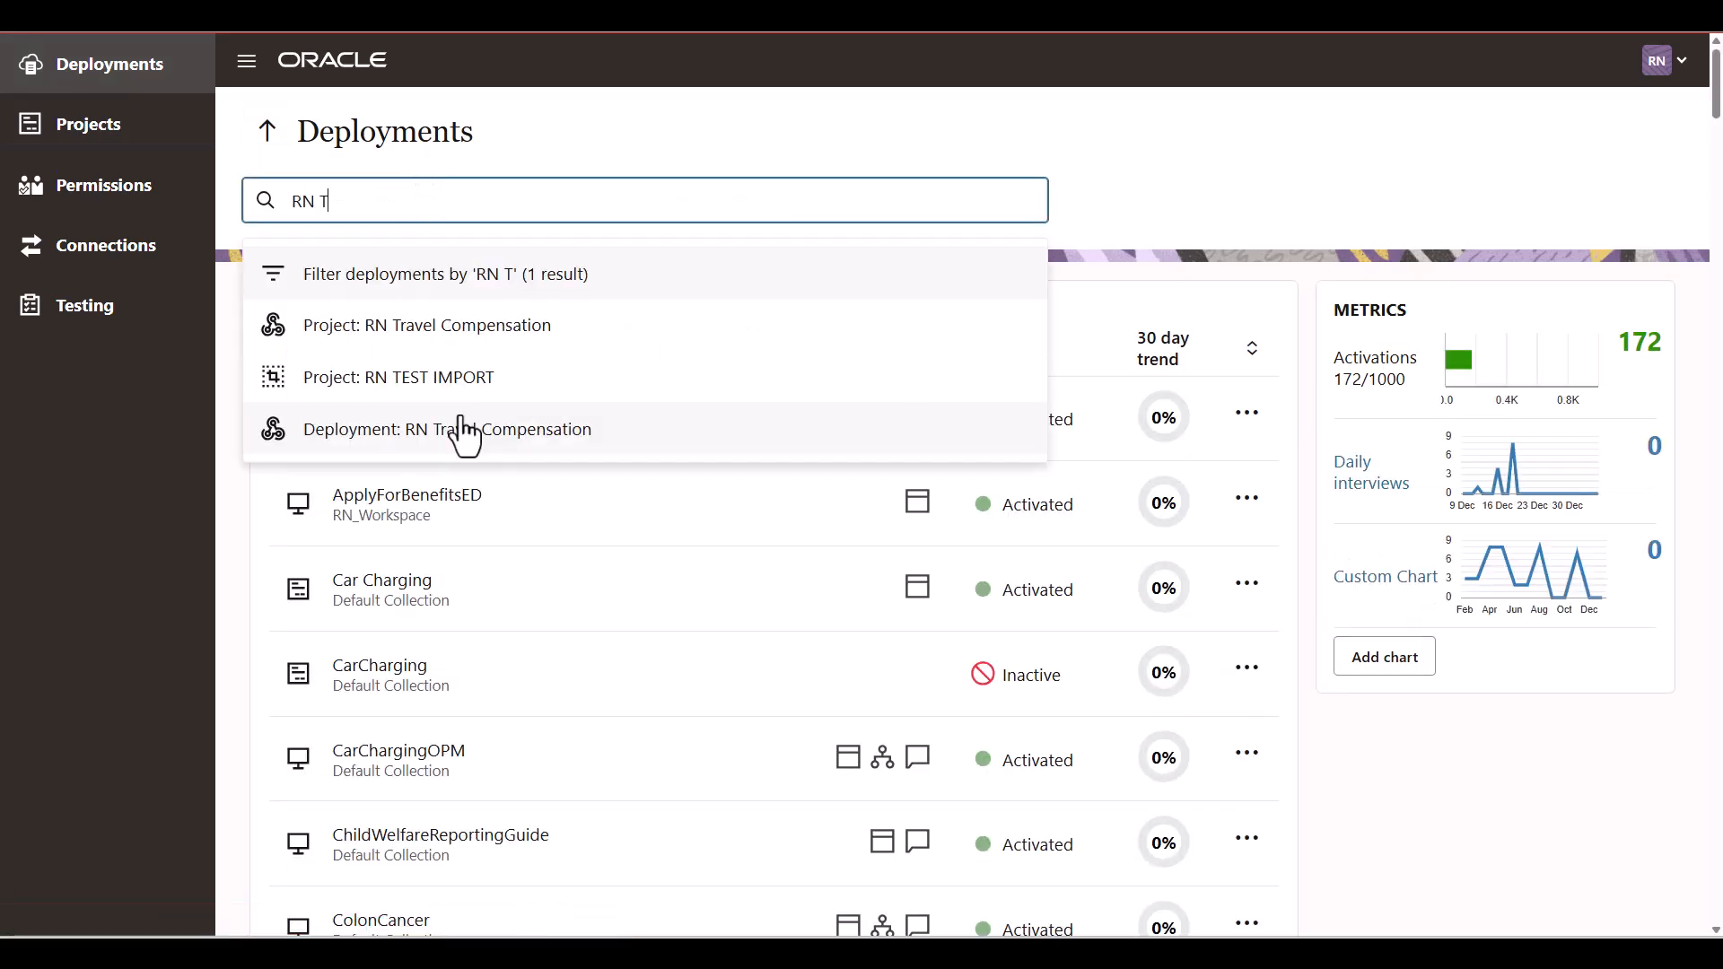
left_click(462, 428)
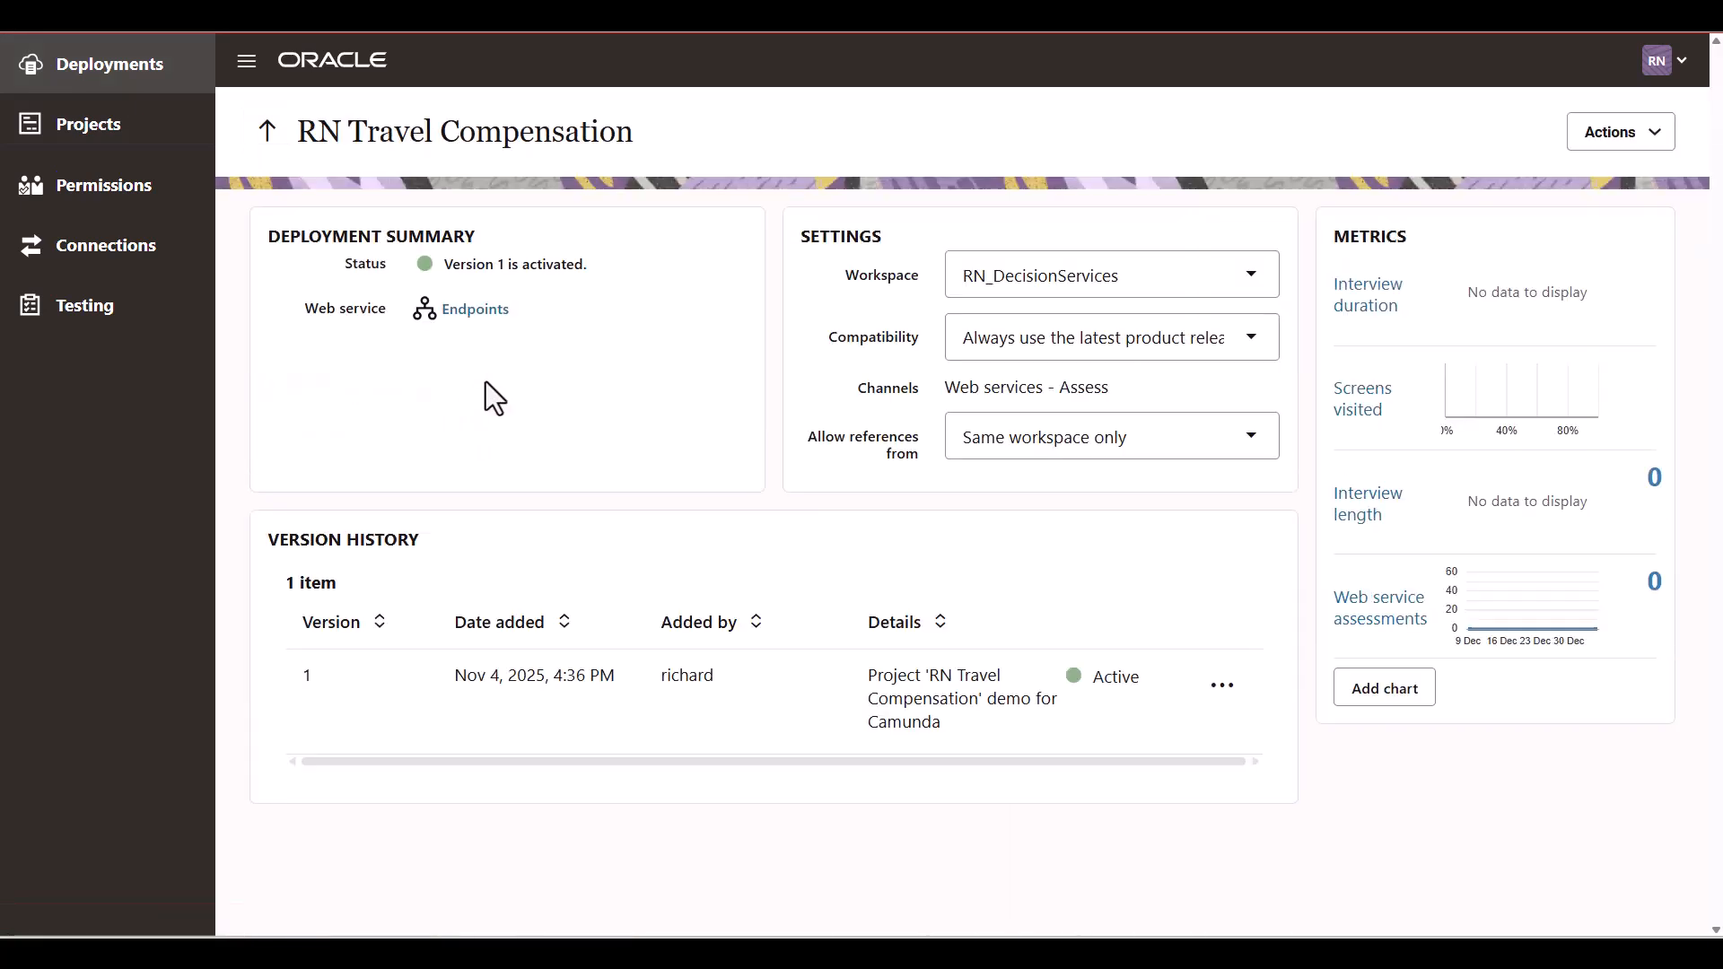
left_click(464, 314)
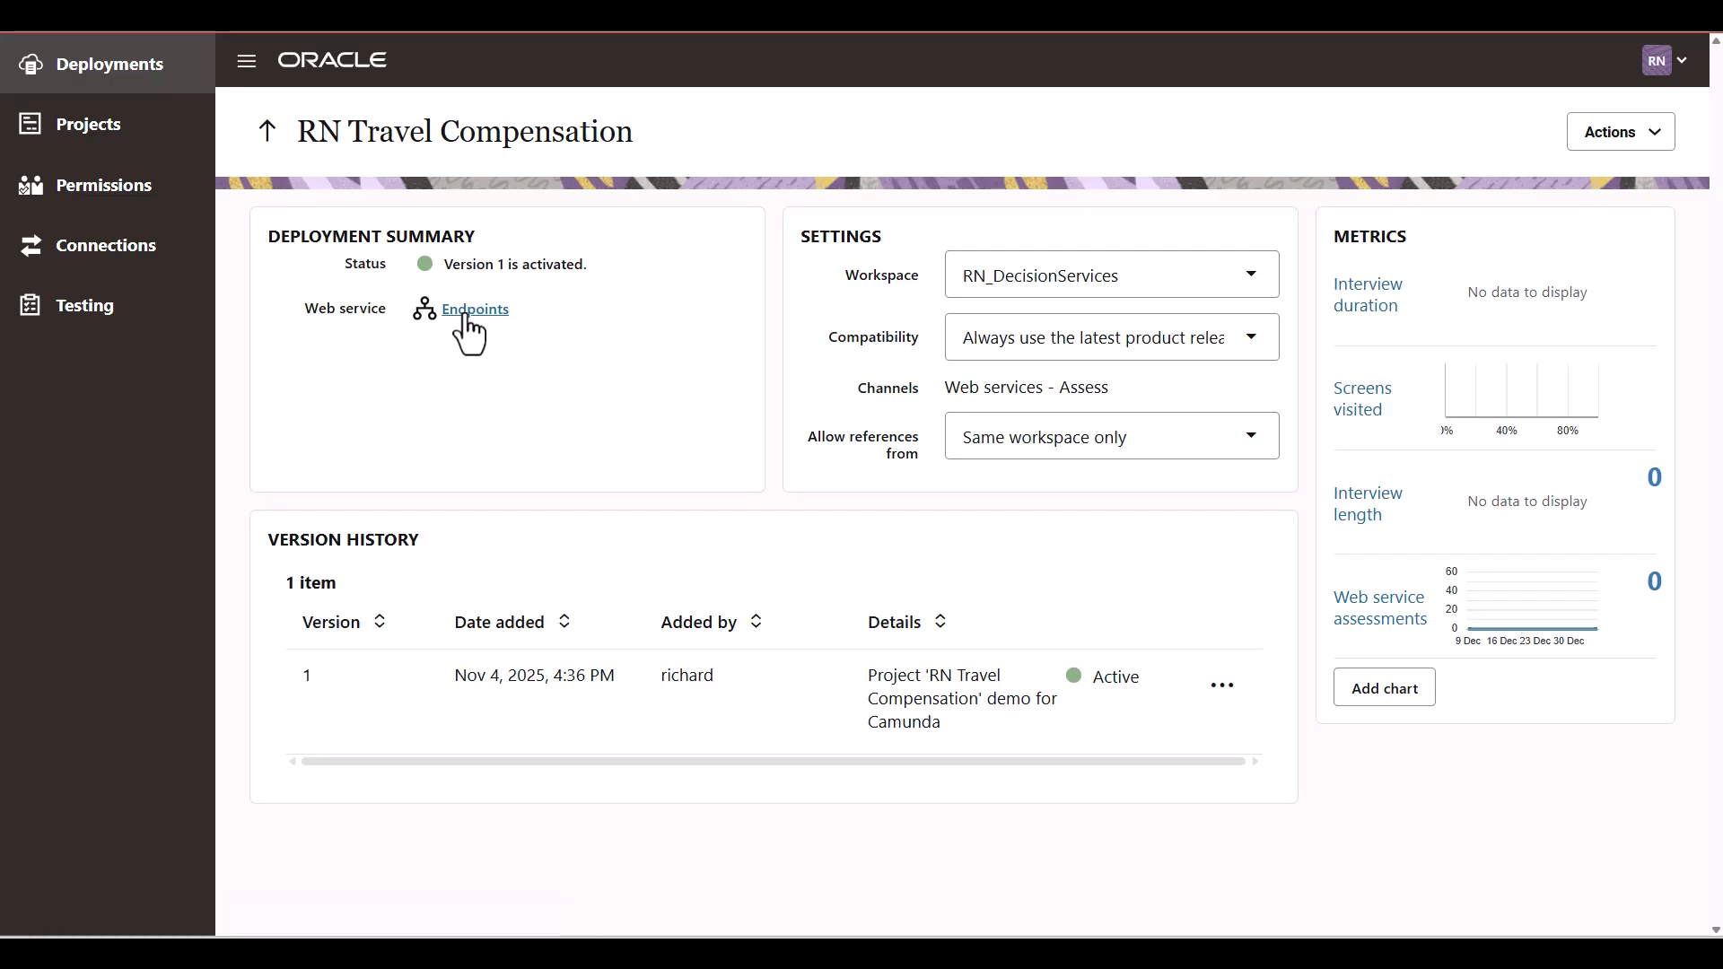
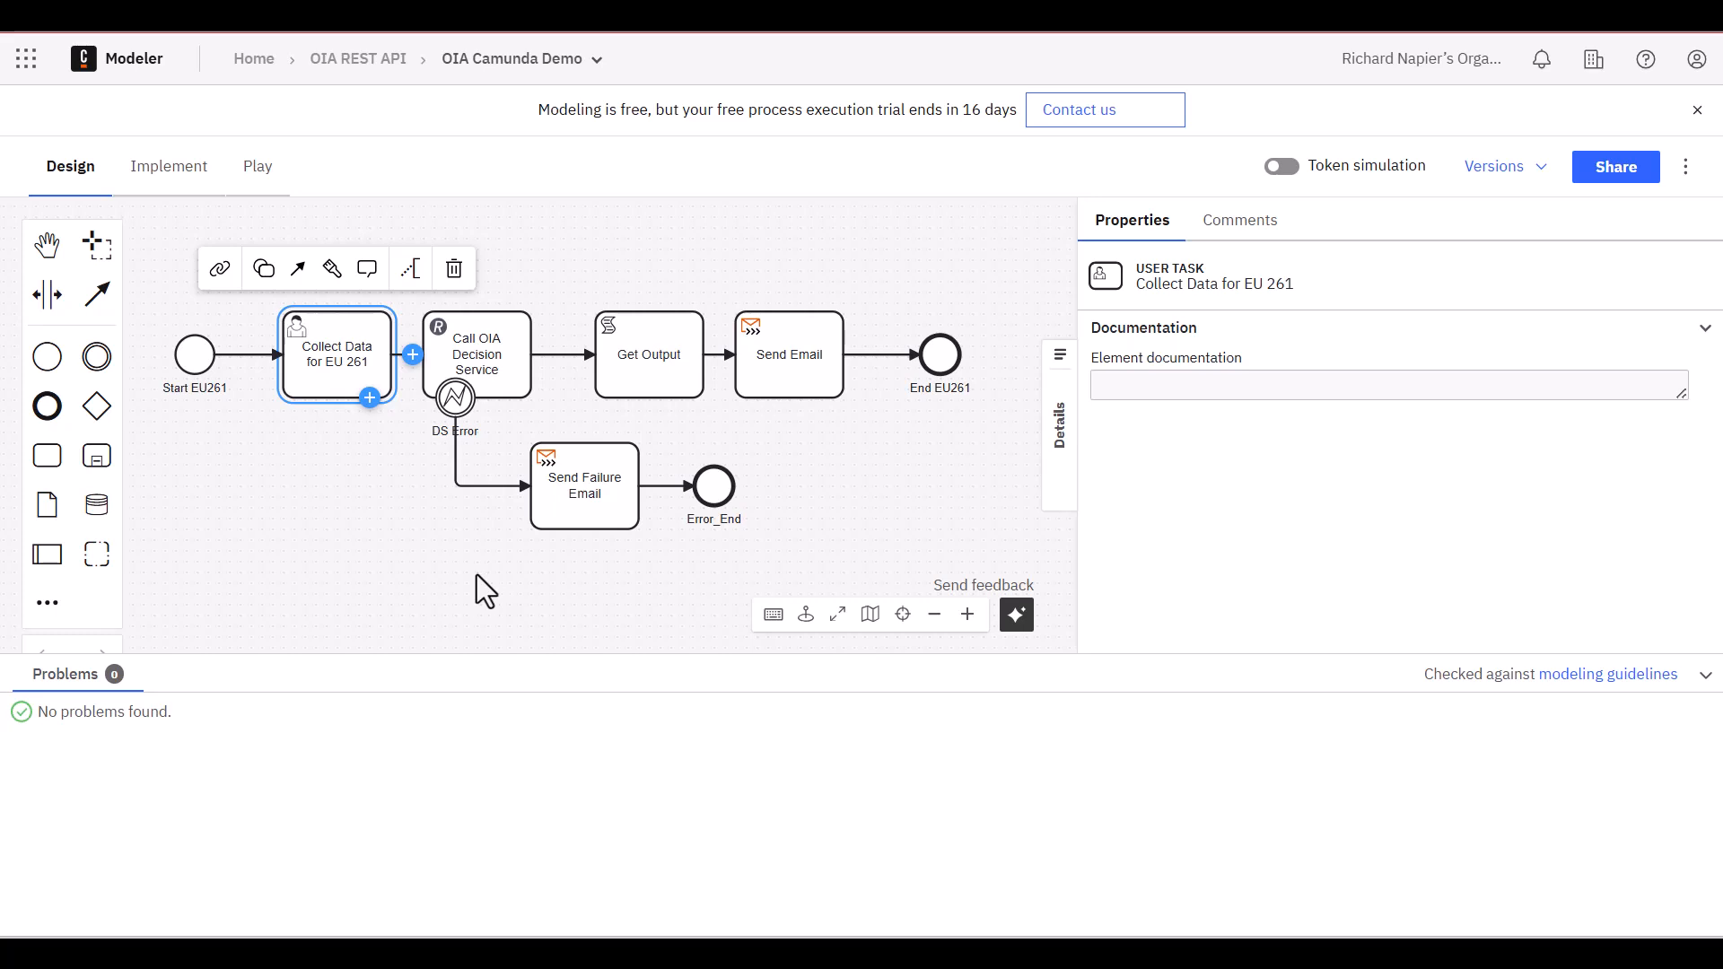
In the form linked to the Collect Data for EU 261 task, set the departure_country field's label to "Departure Country" and return to the diagram
left_click(225, 271)
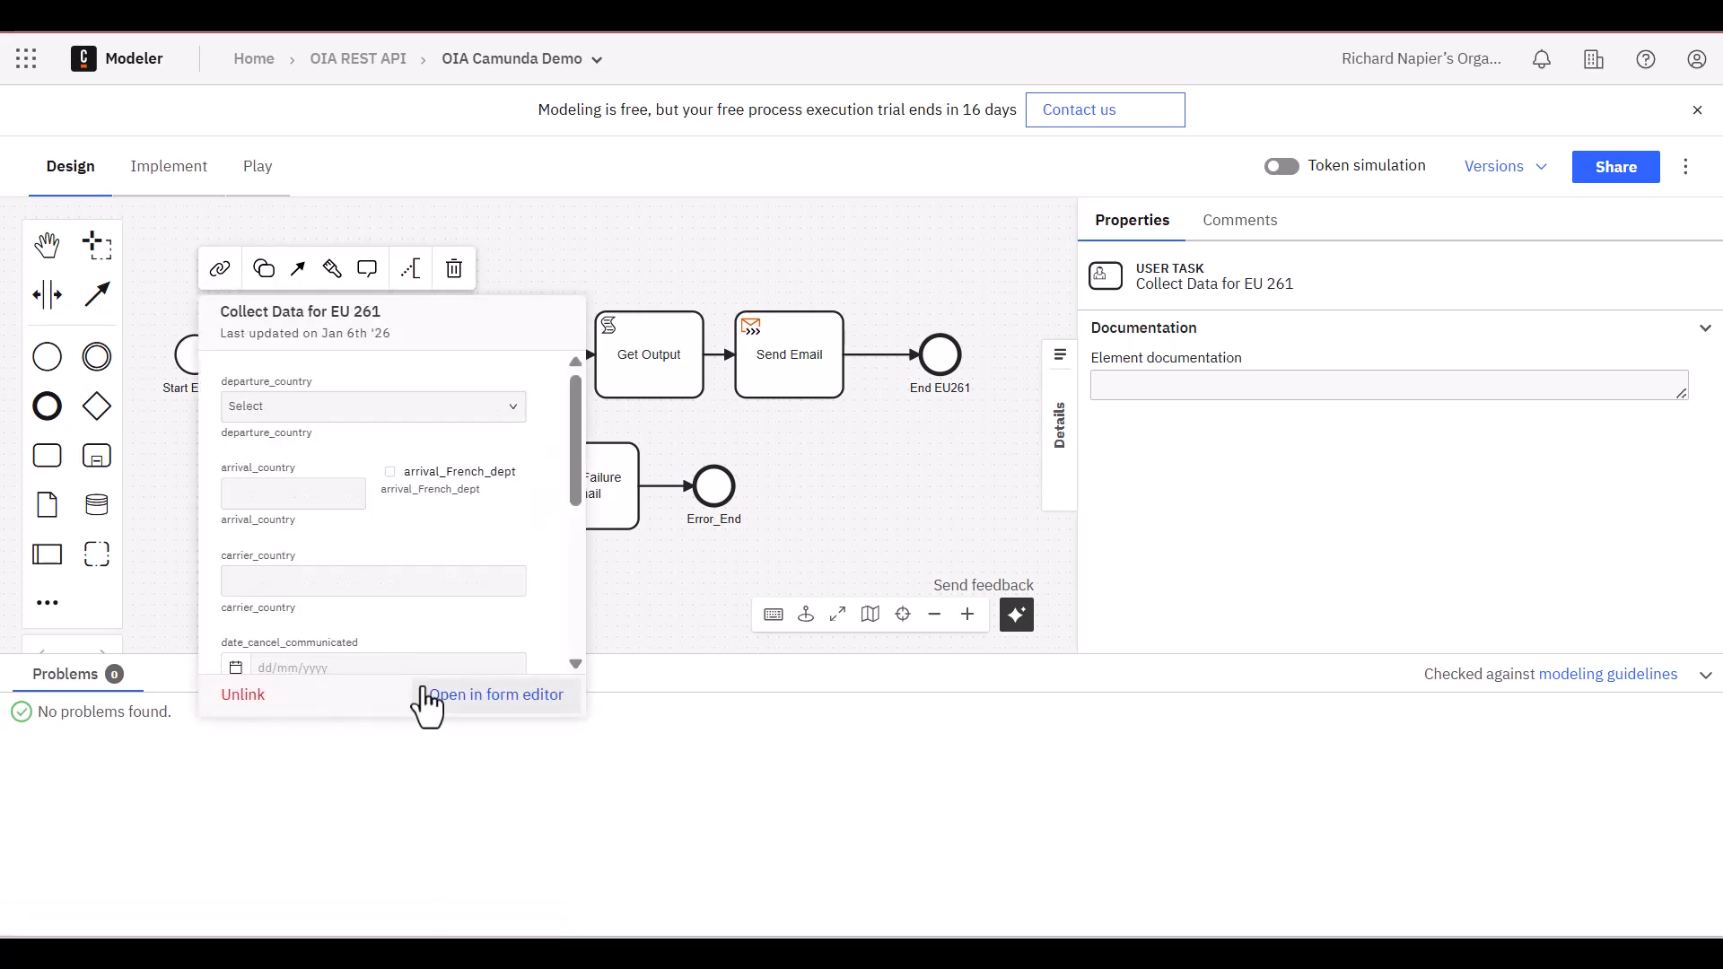
left_click(473, 696)
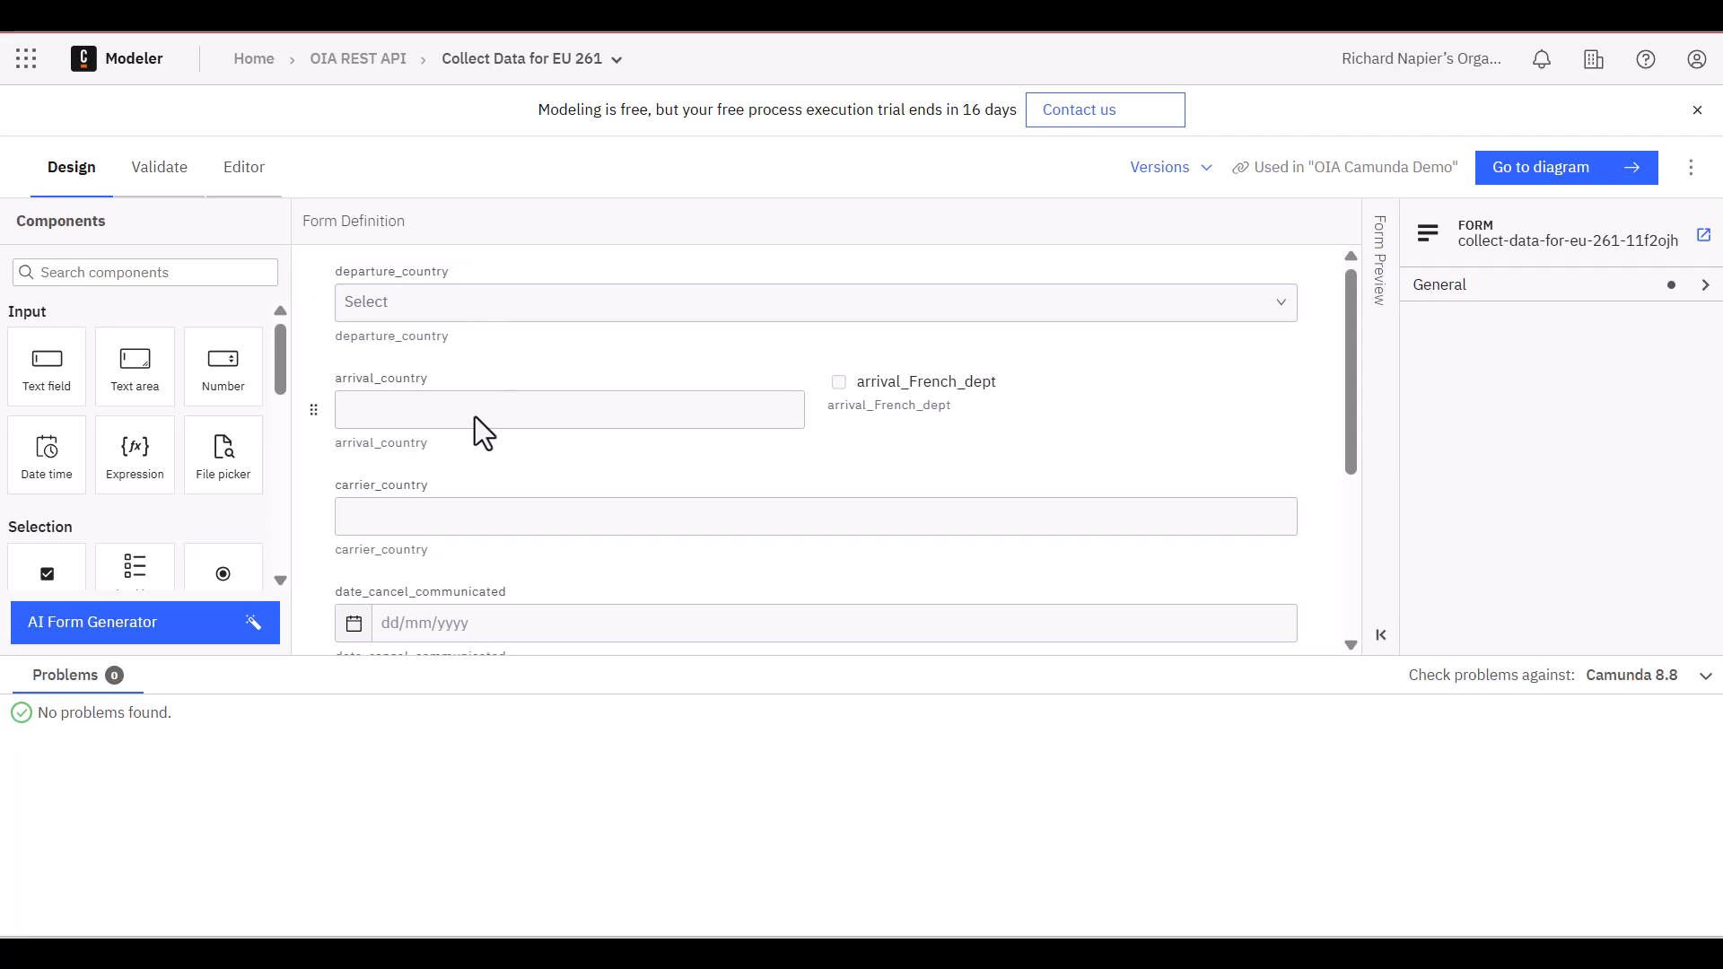
left_click(465, 279)
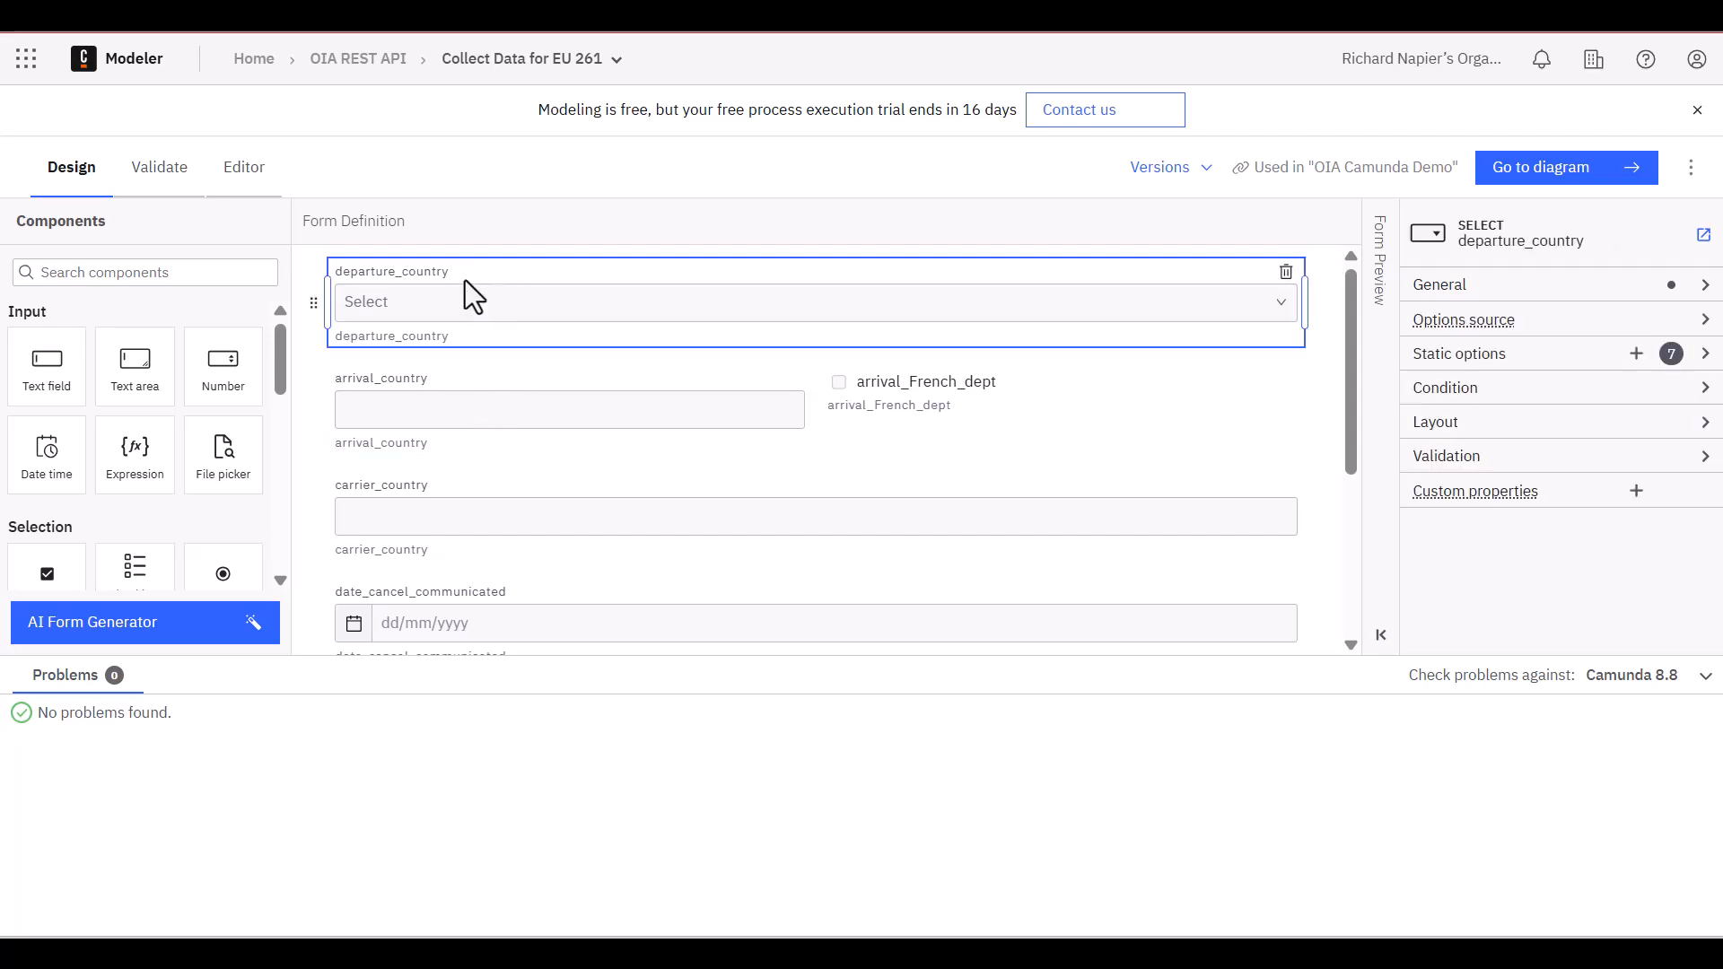
left_click(1467, 285)
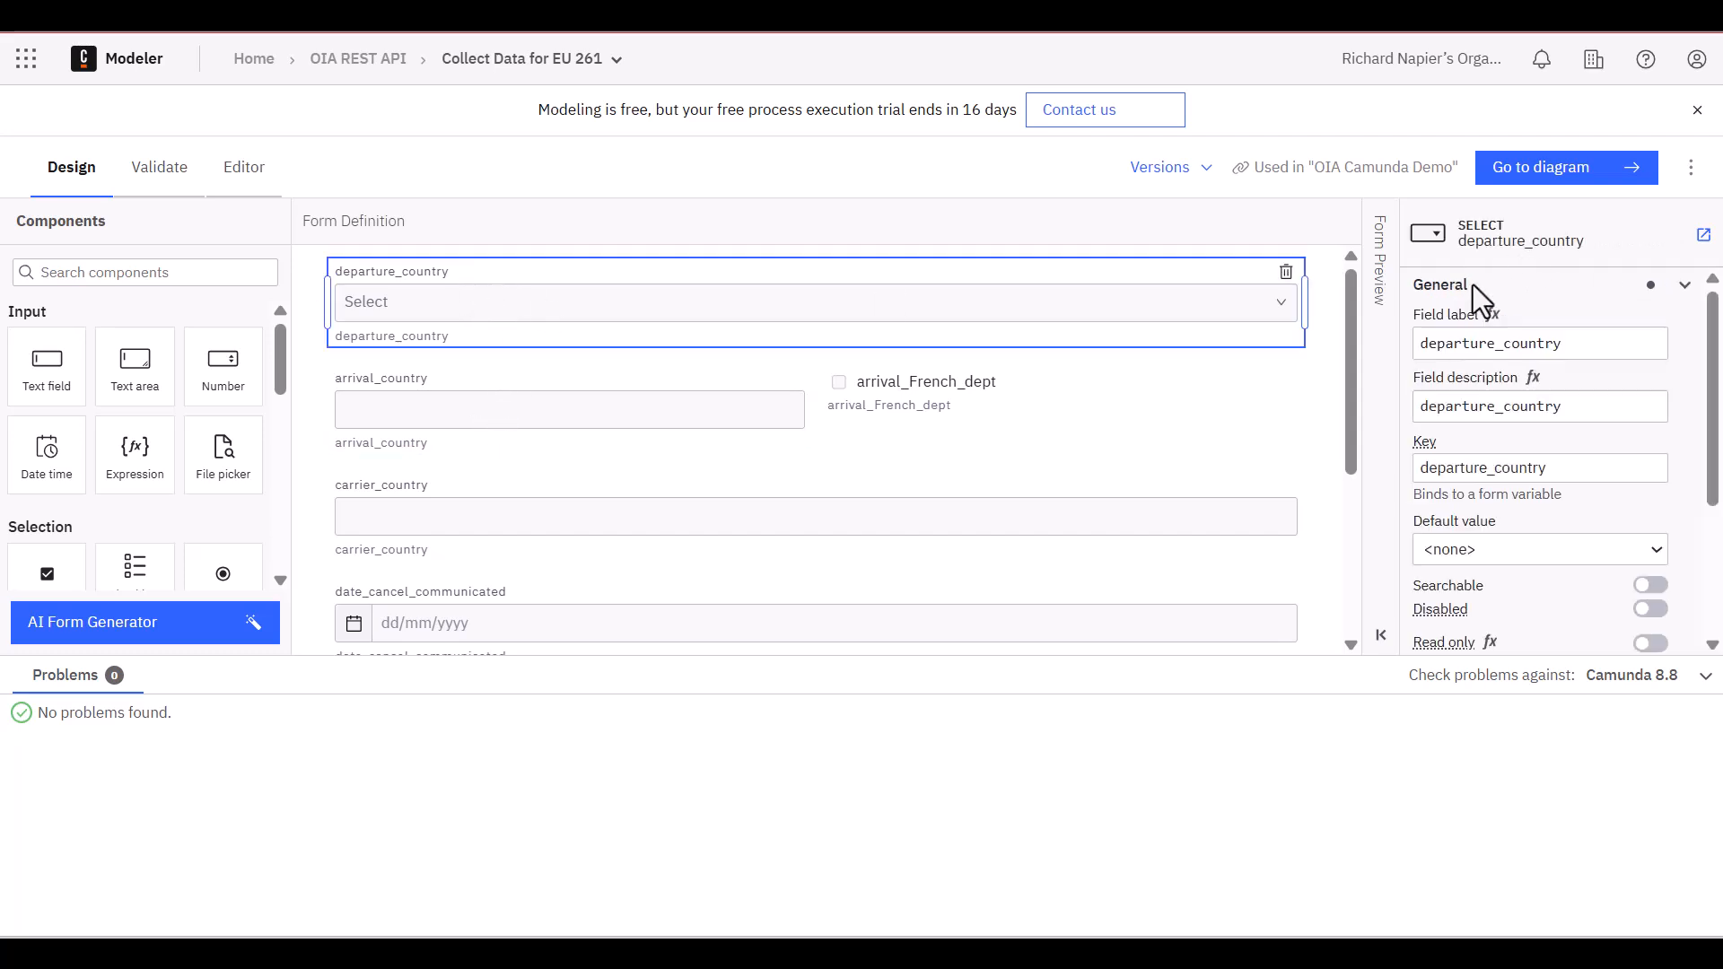
left_click(1580, 349)
double_click(1552, 343)
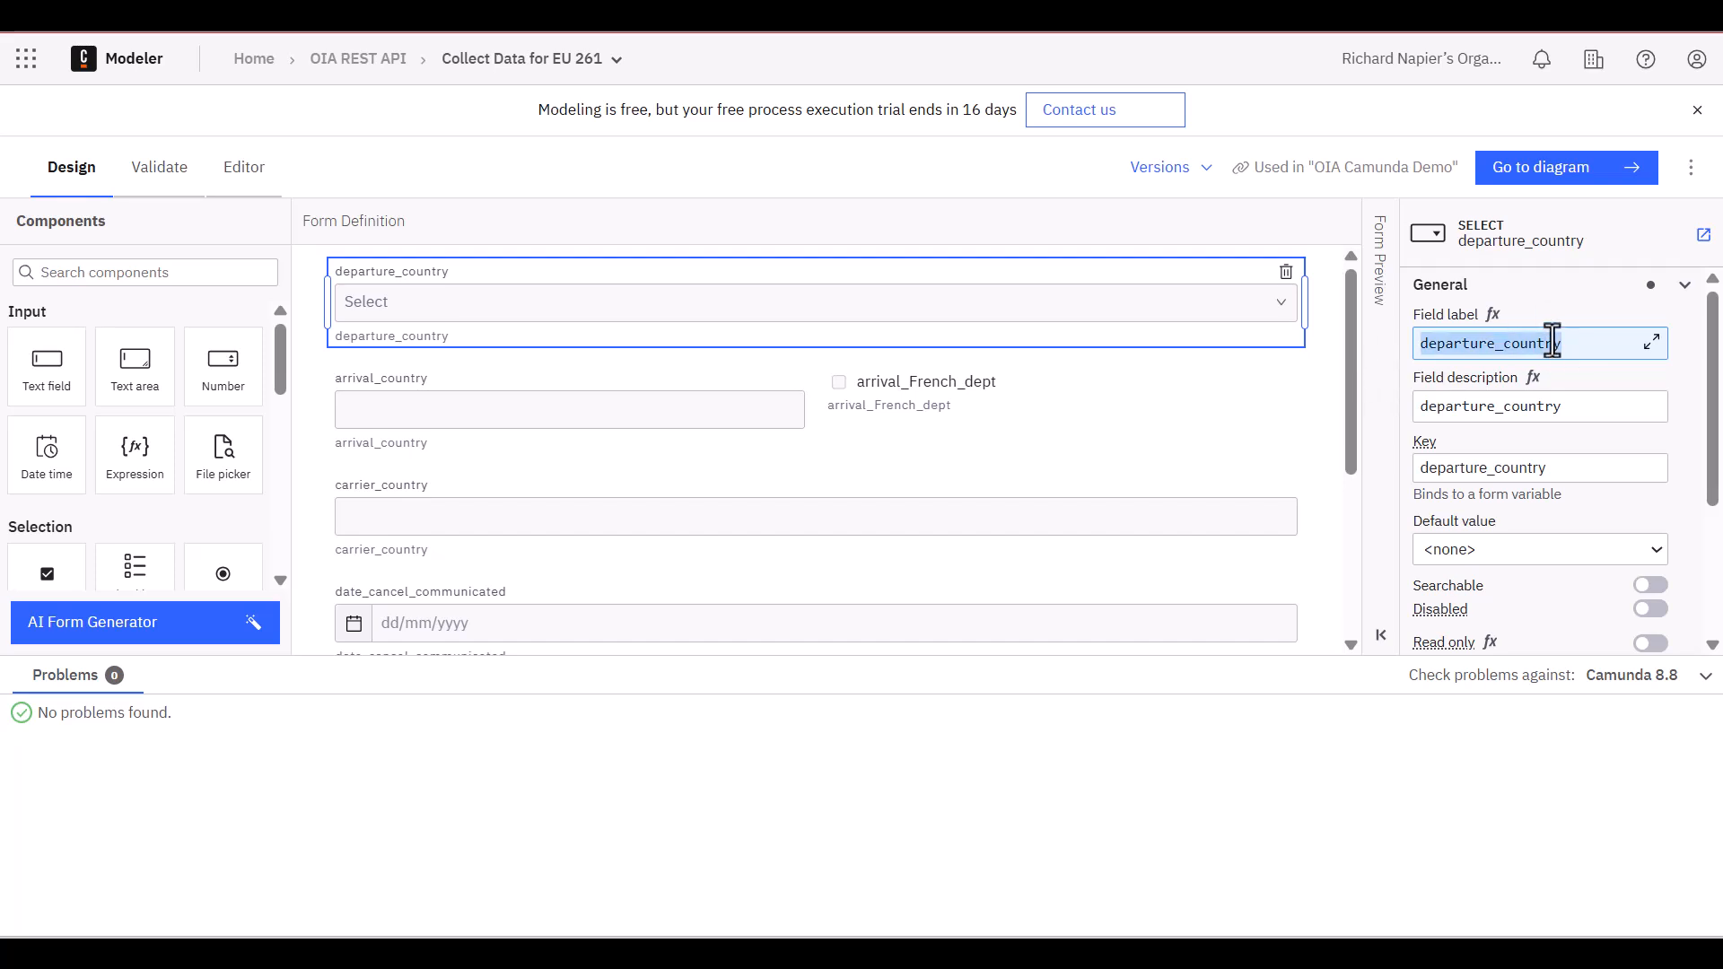
type("Departure Coungtry")
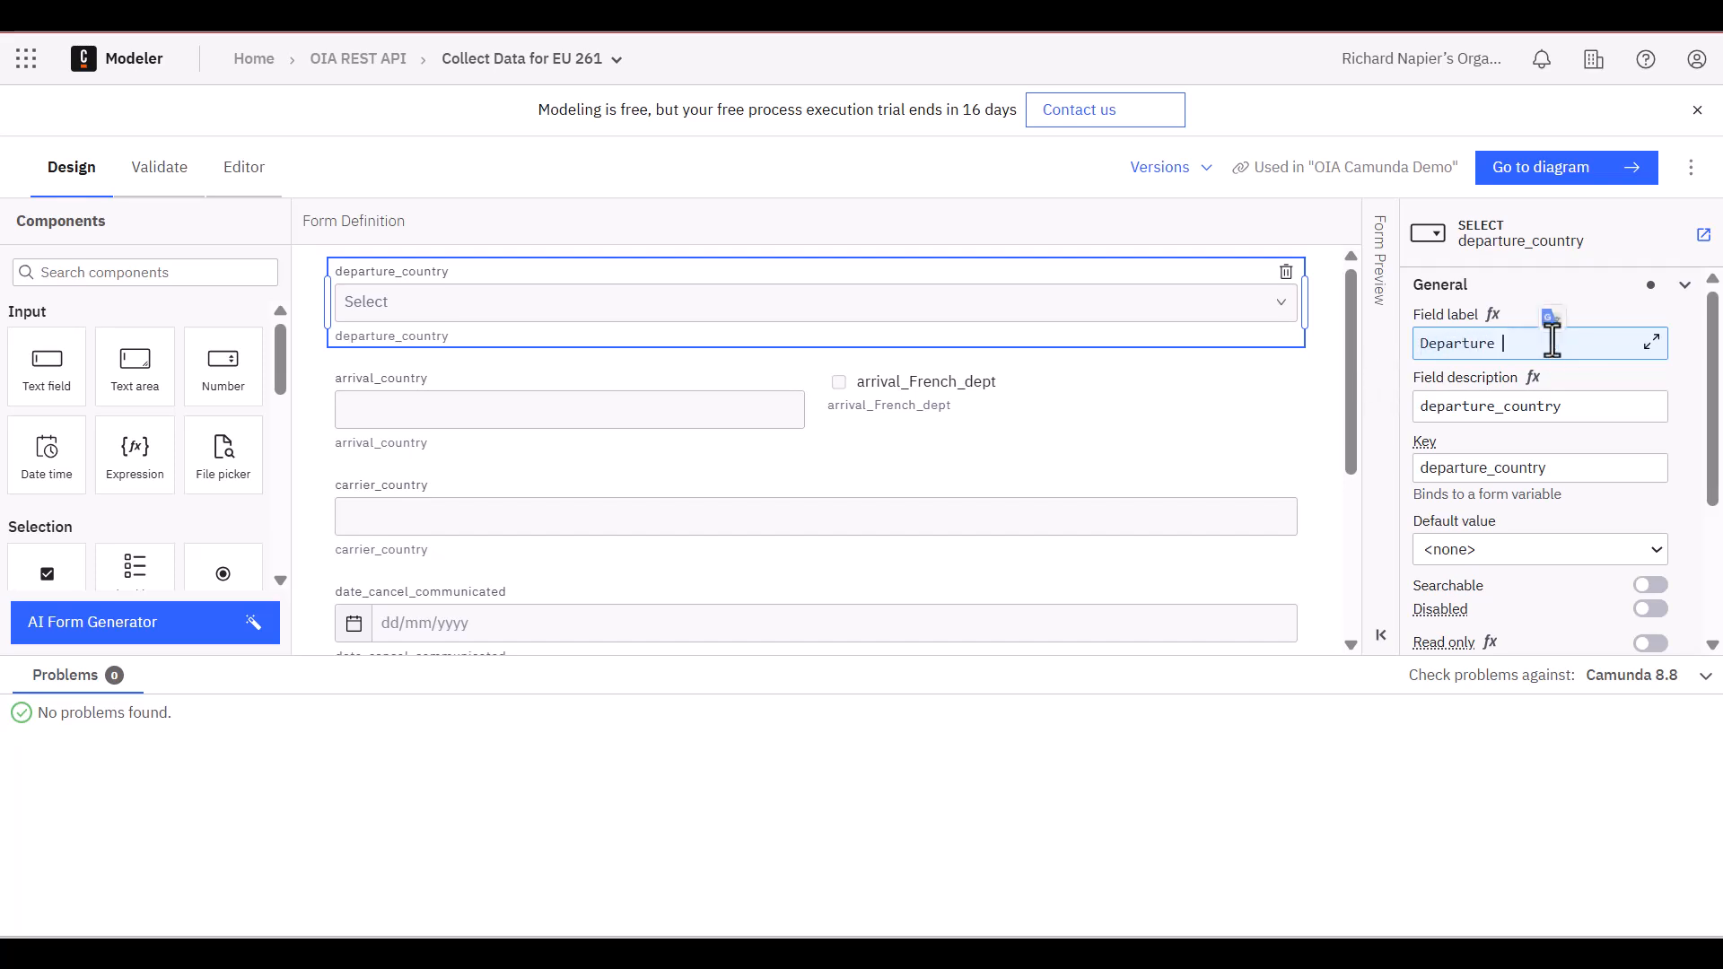
key("BackSpace")
key("BackSpace")
key("BackSpace")
key("BackSpace")
key("BackSpace")
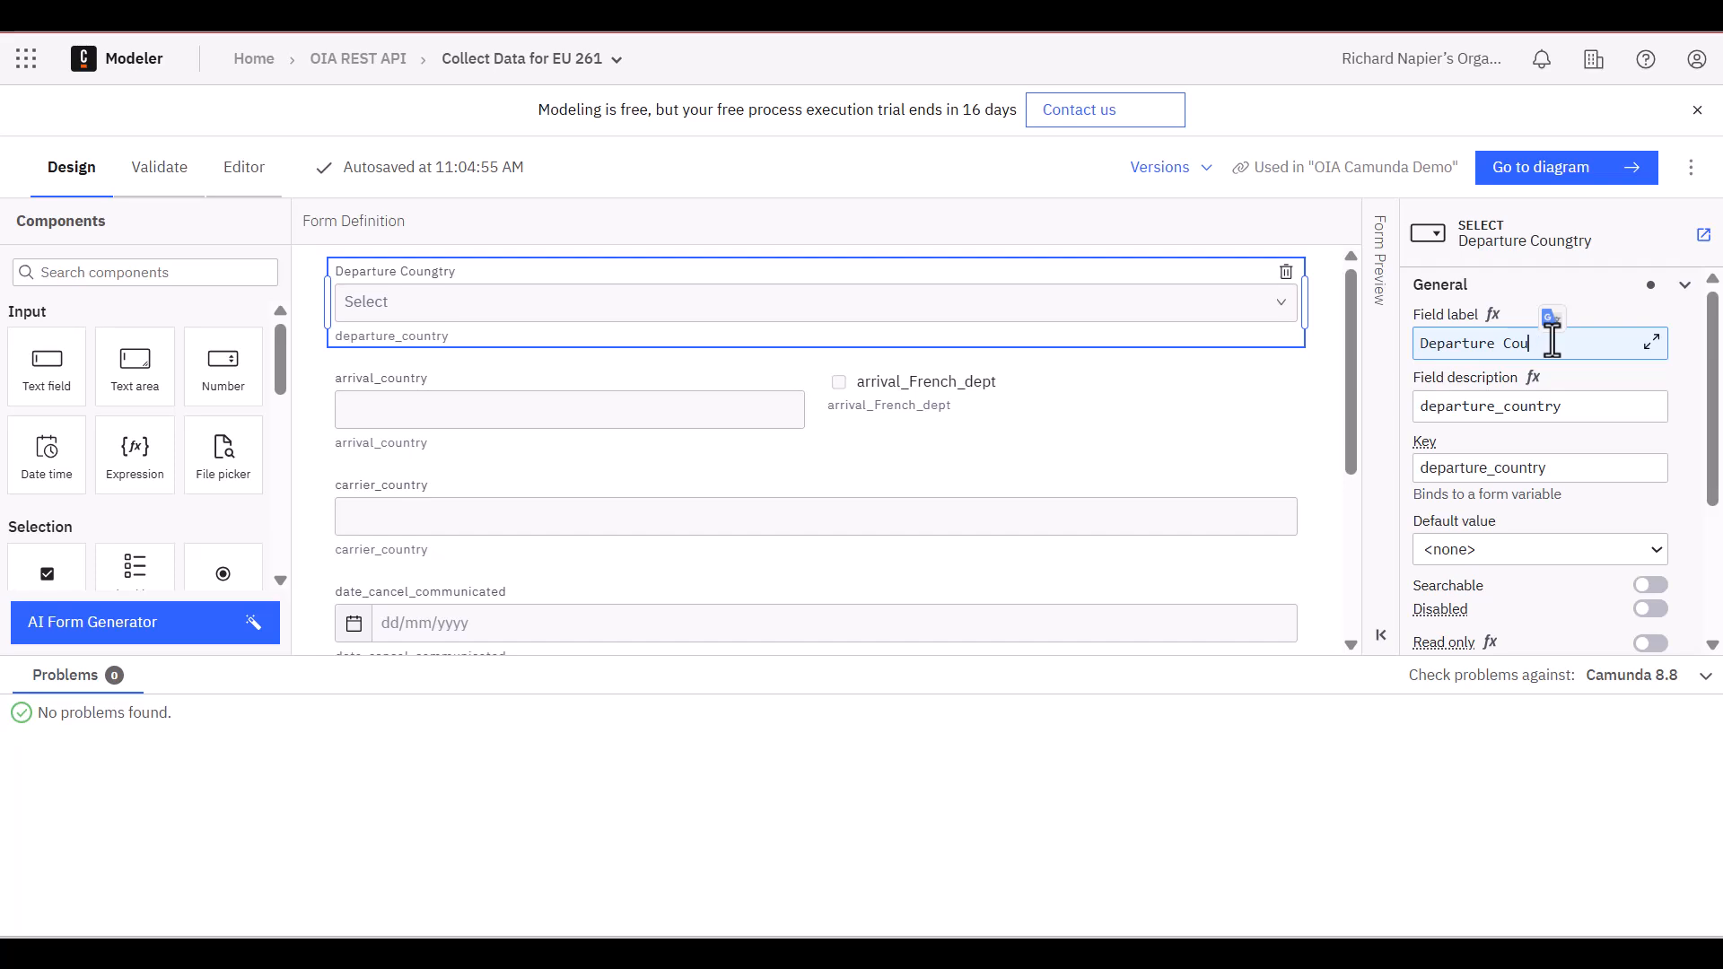
type("ntry")
key("Tab")
left_click(1551, 179)
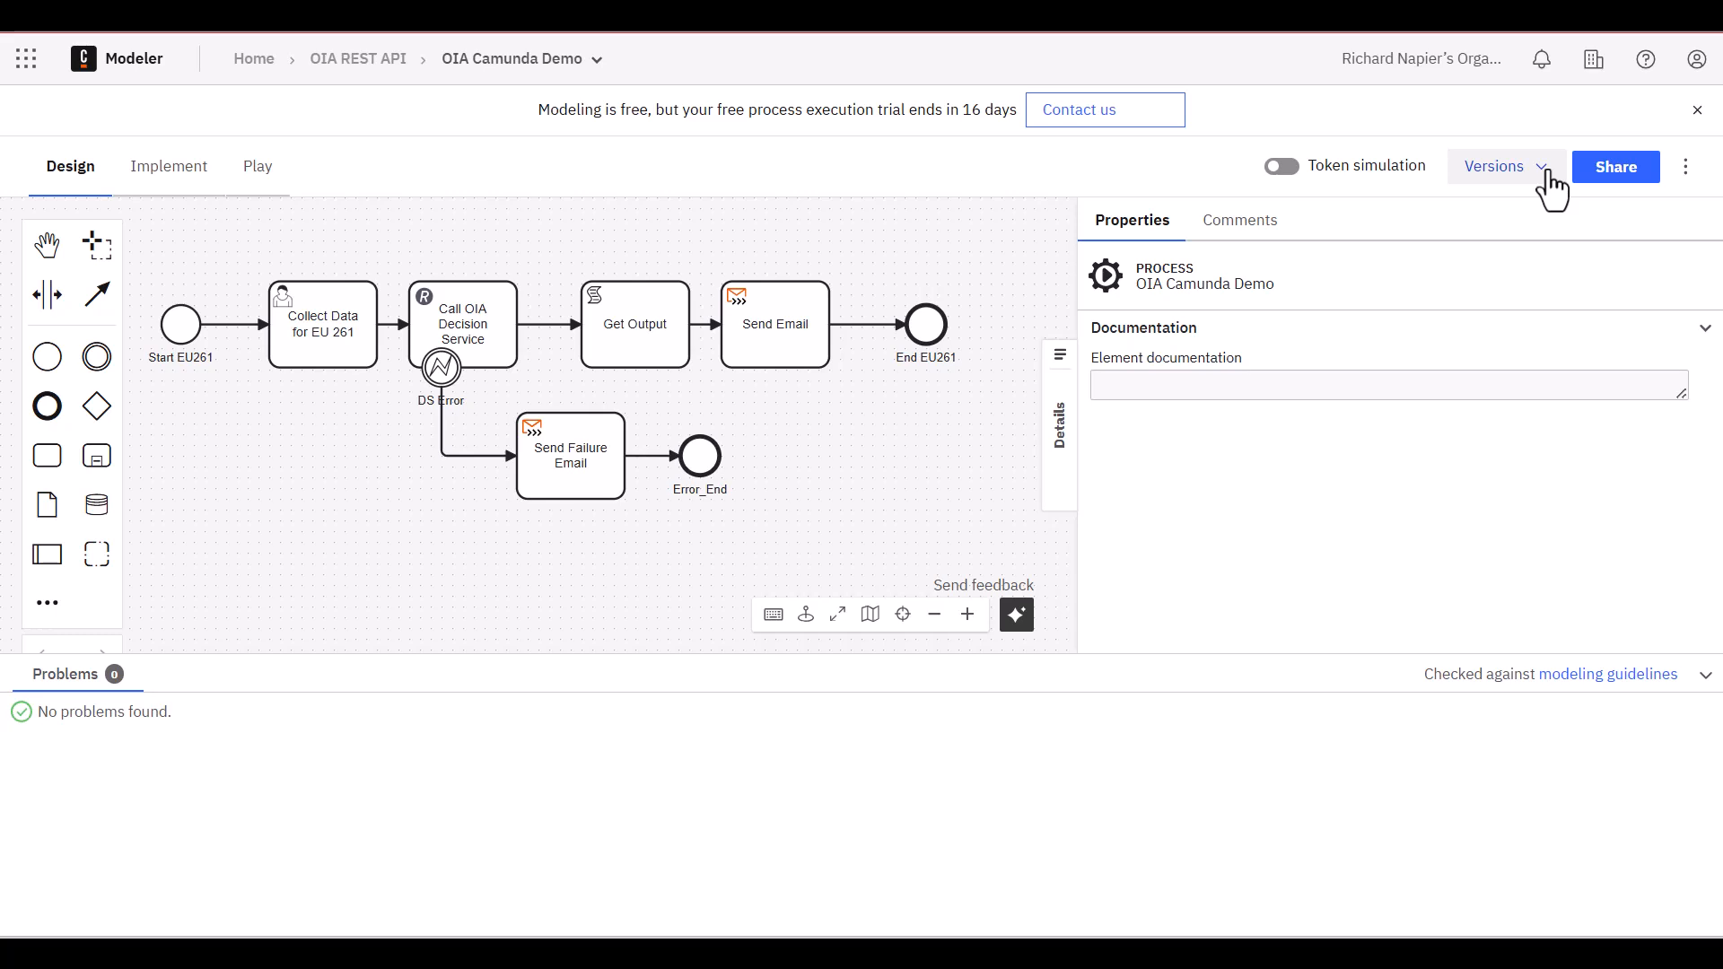
Review the Collect Data for EU 261 task's linked form and the Call OIA Decision Service, DS Error and Get Output elements
left_click(325, 296)
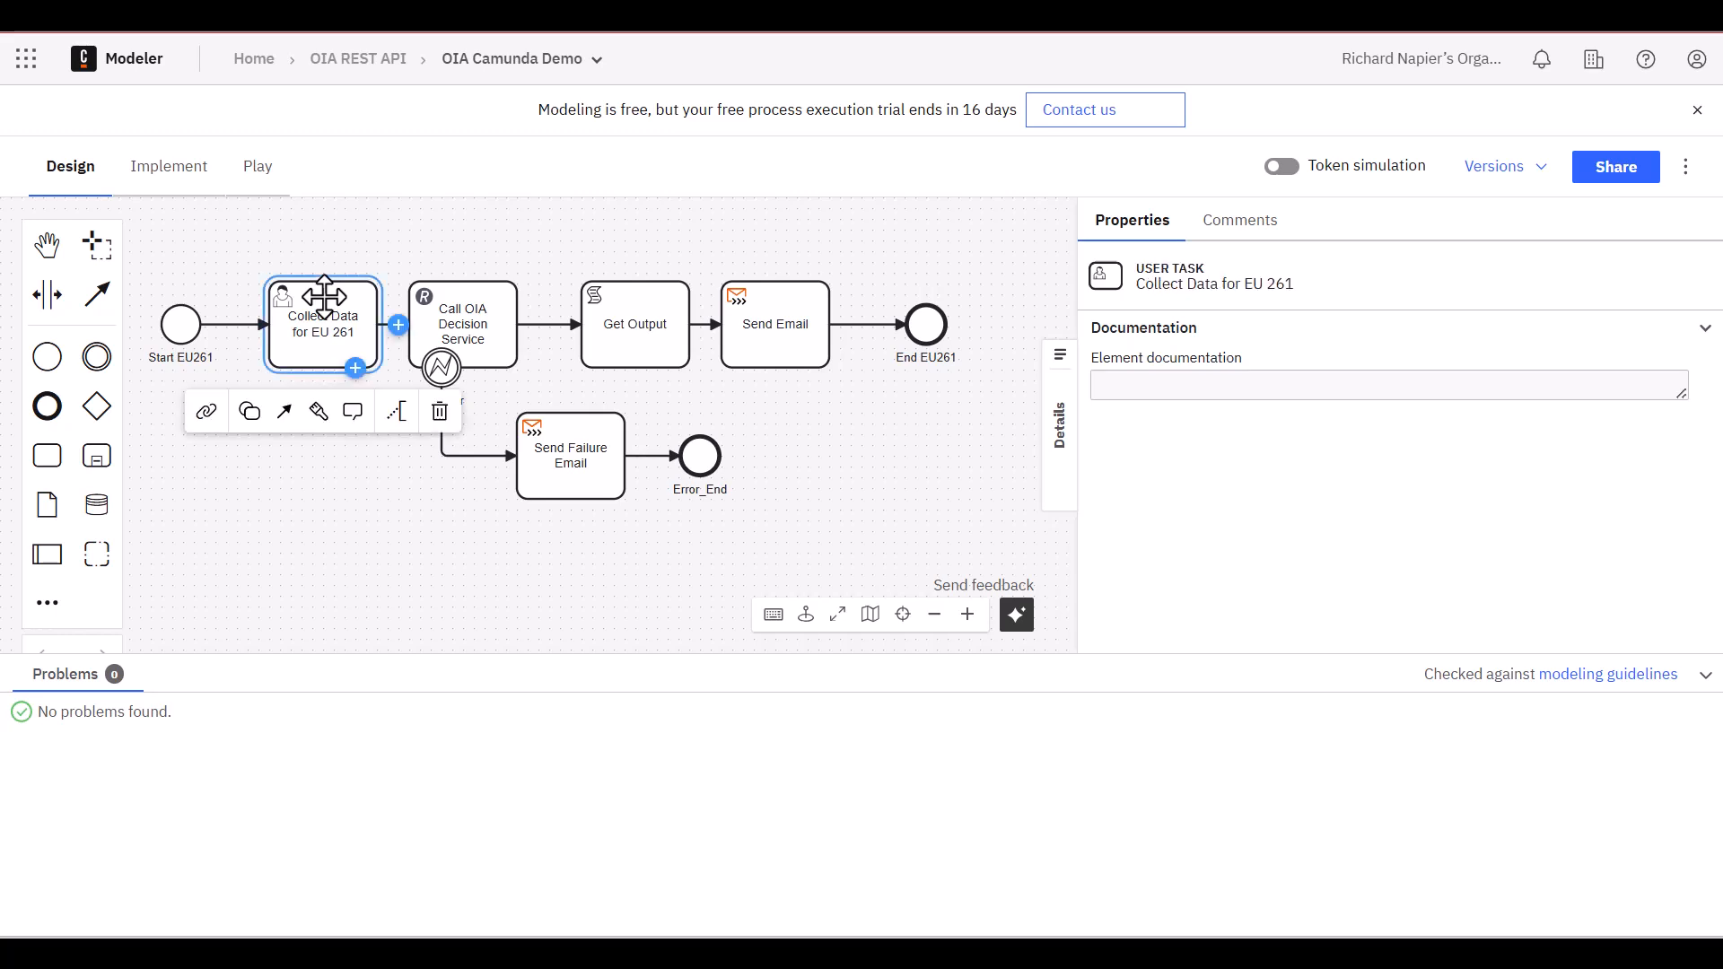
left_click(208, 415)
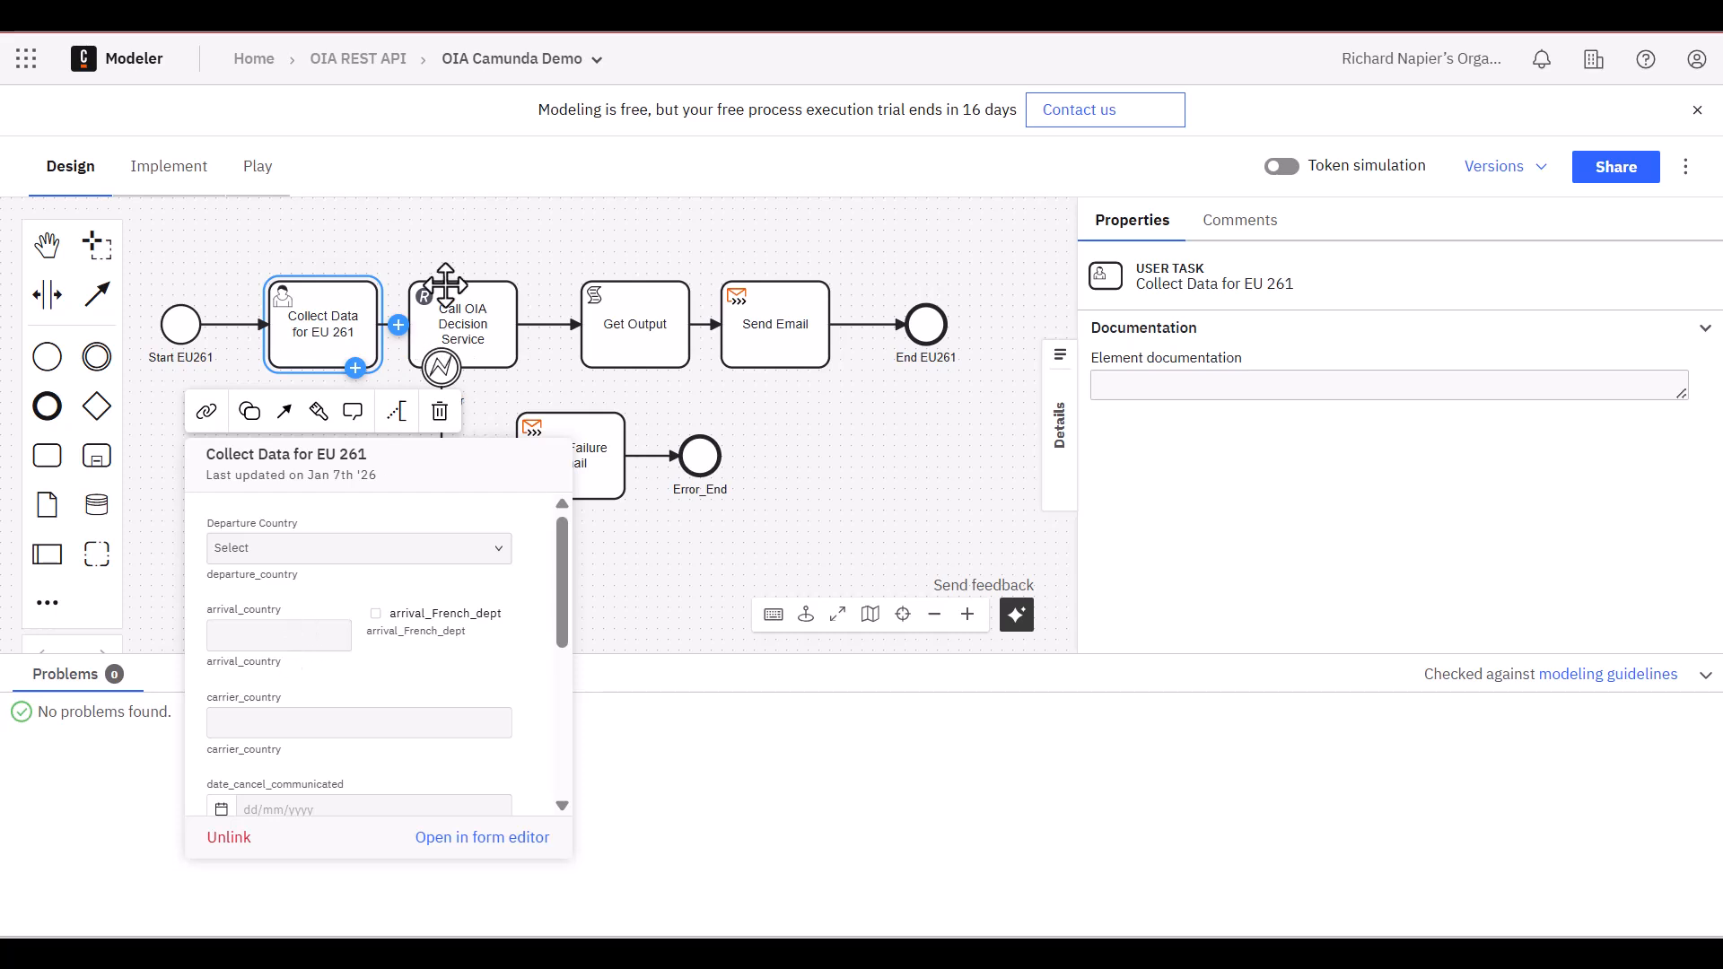
left_click(485, 332)
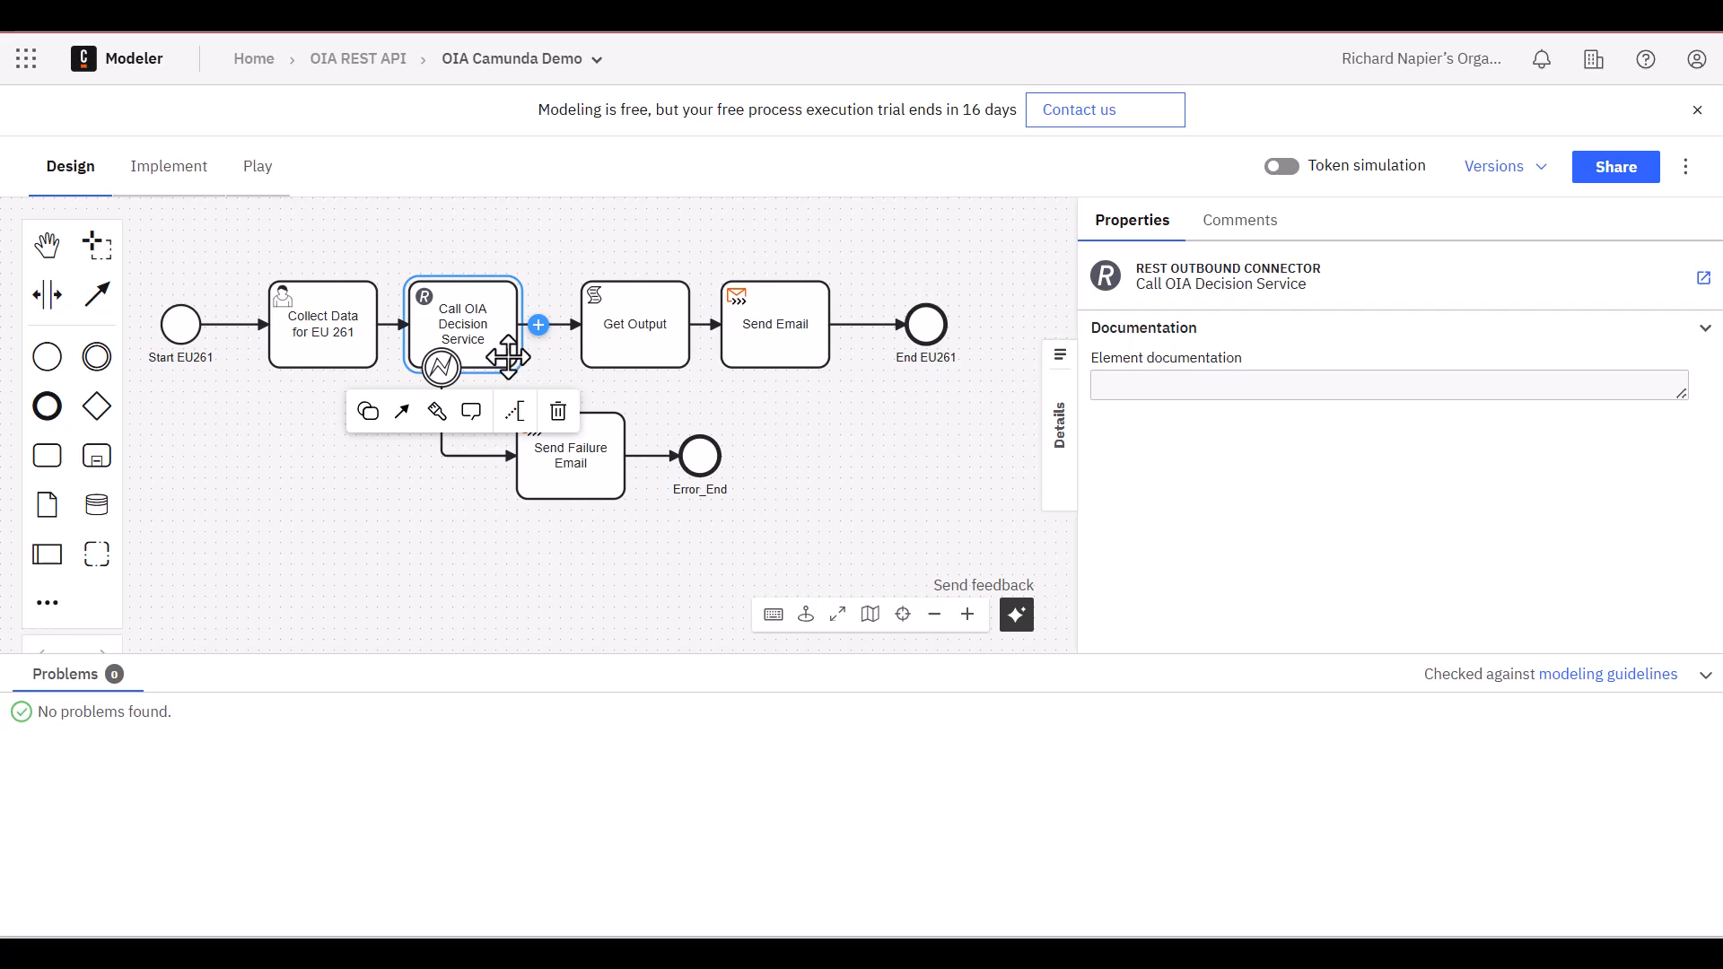
left_click(438, 364)
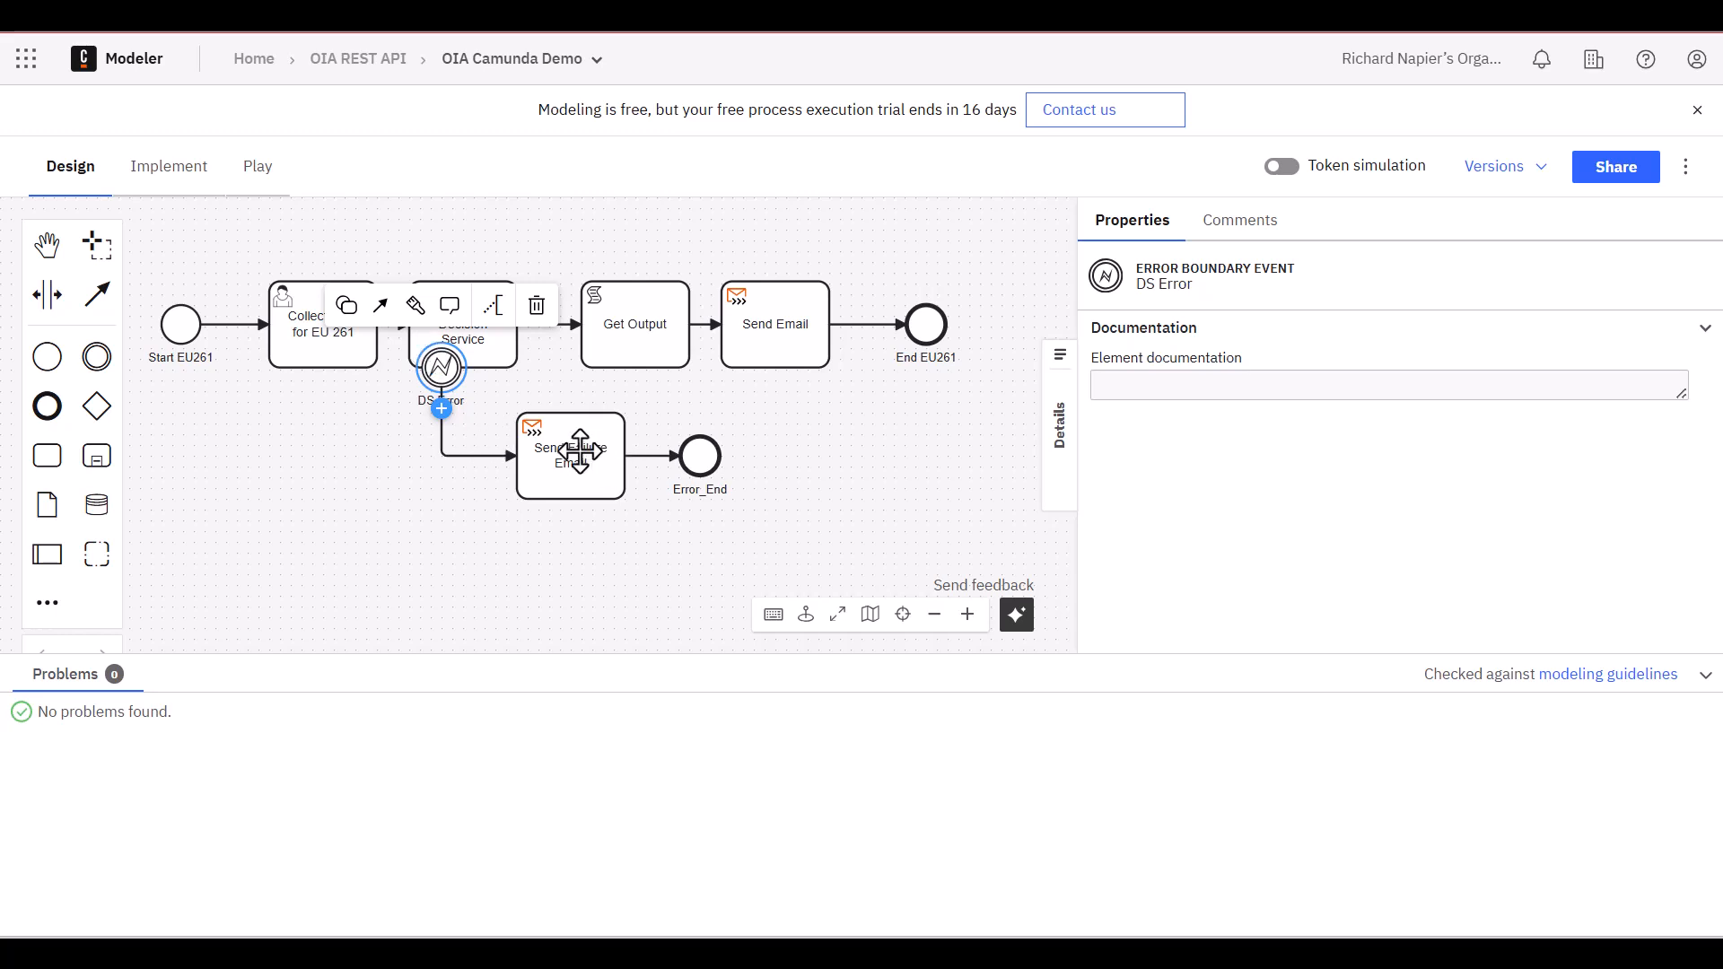
left_click(634, 339)
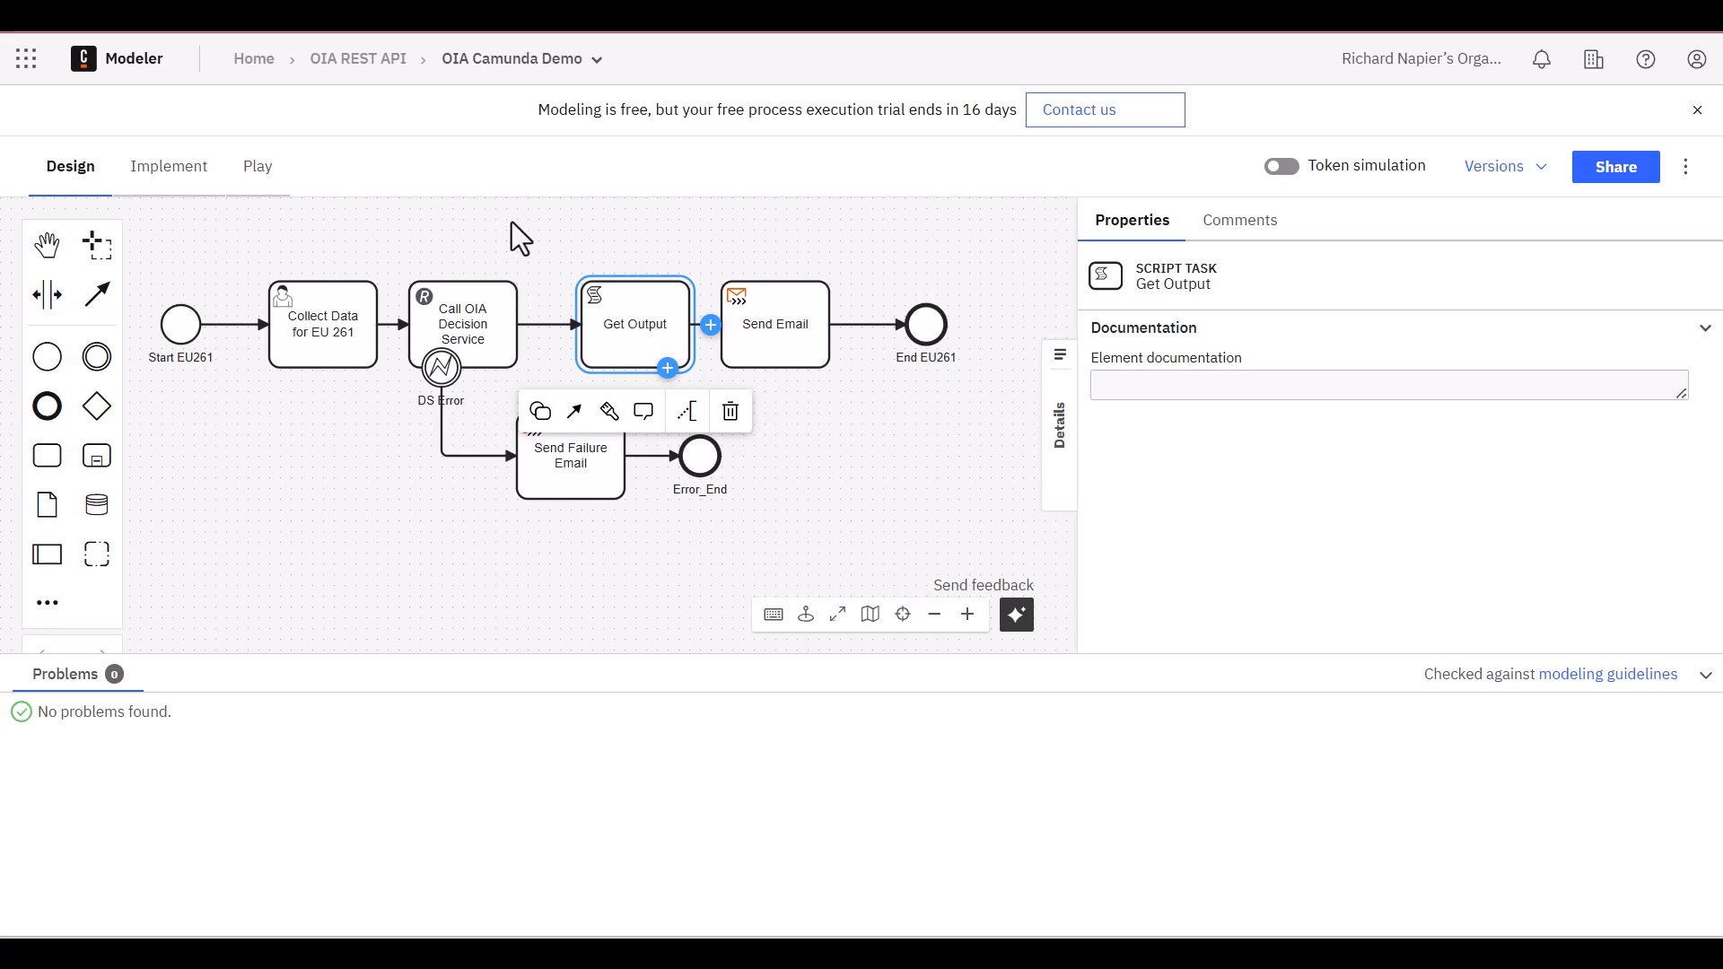
Switch the diagram to implementation mode and examine the authentication settings of the Call OIA Decision Service connector
left_click(184, 193)
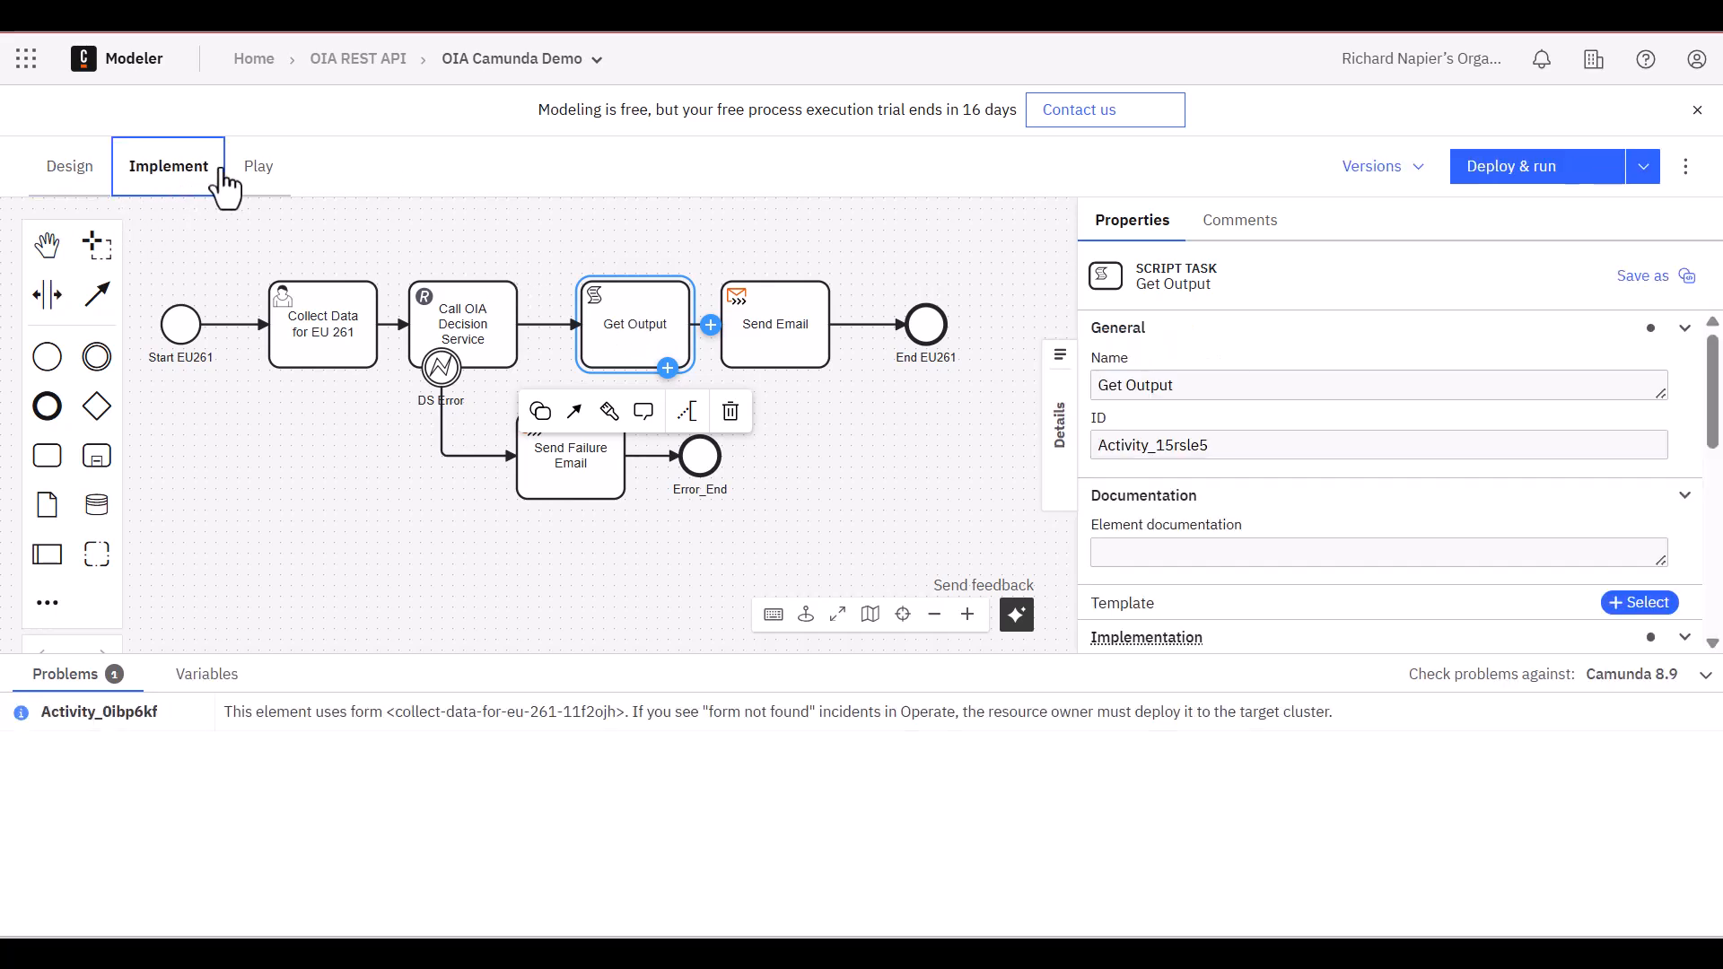
left_click(463, 328)
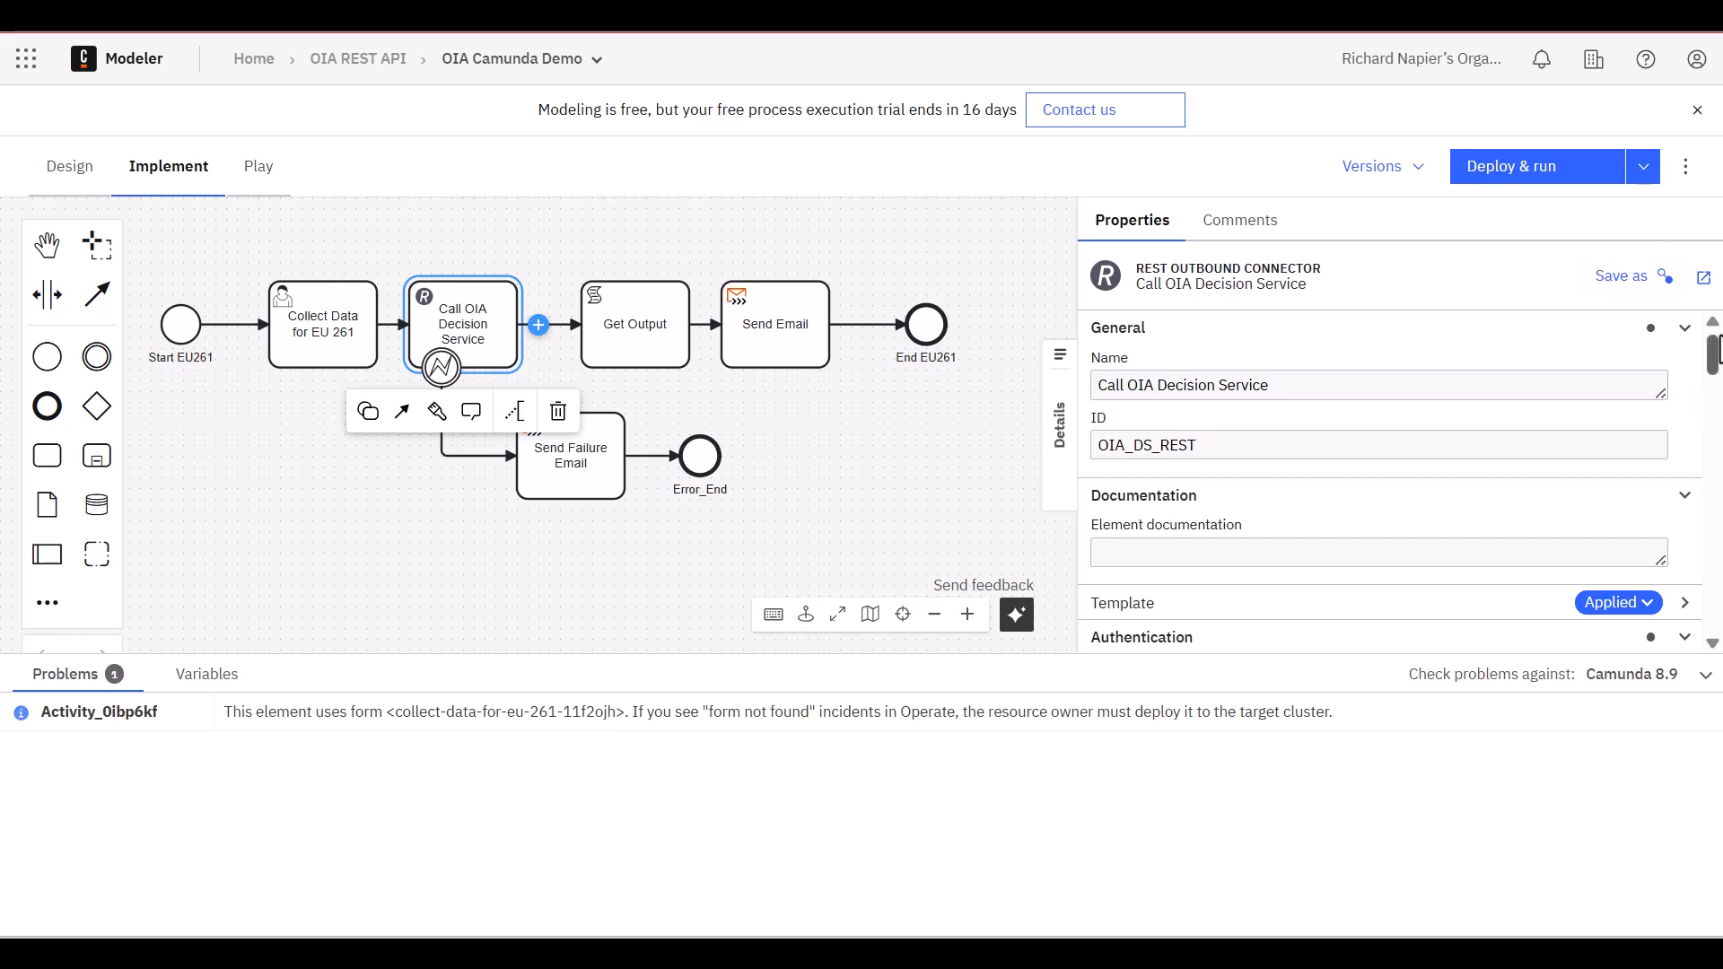
left_click_drag(1714, 359, 1715, 391)
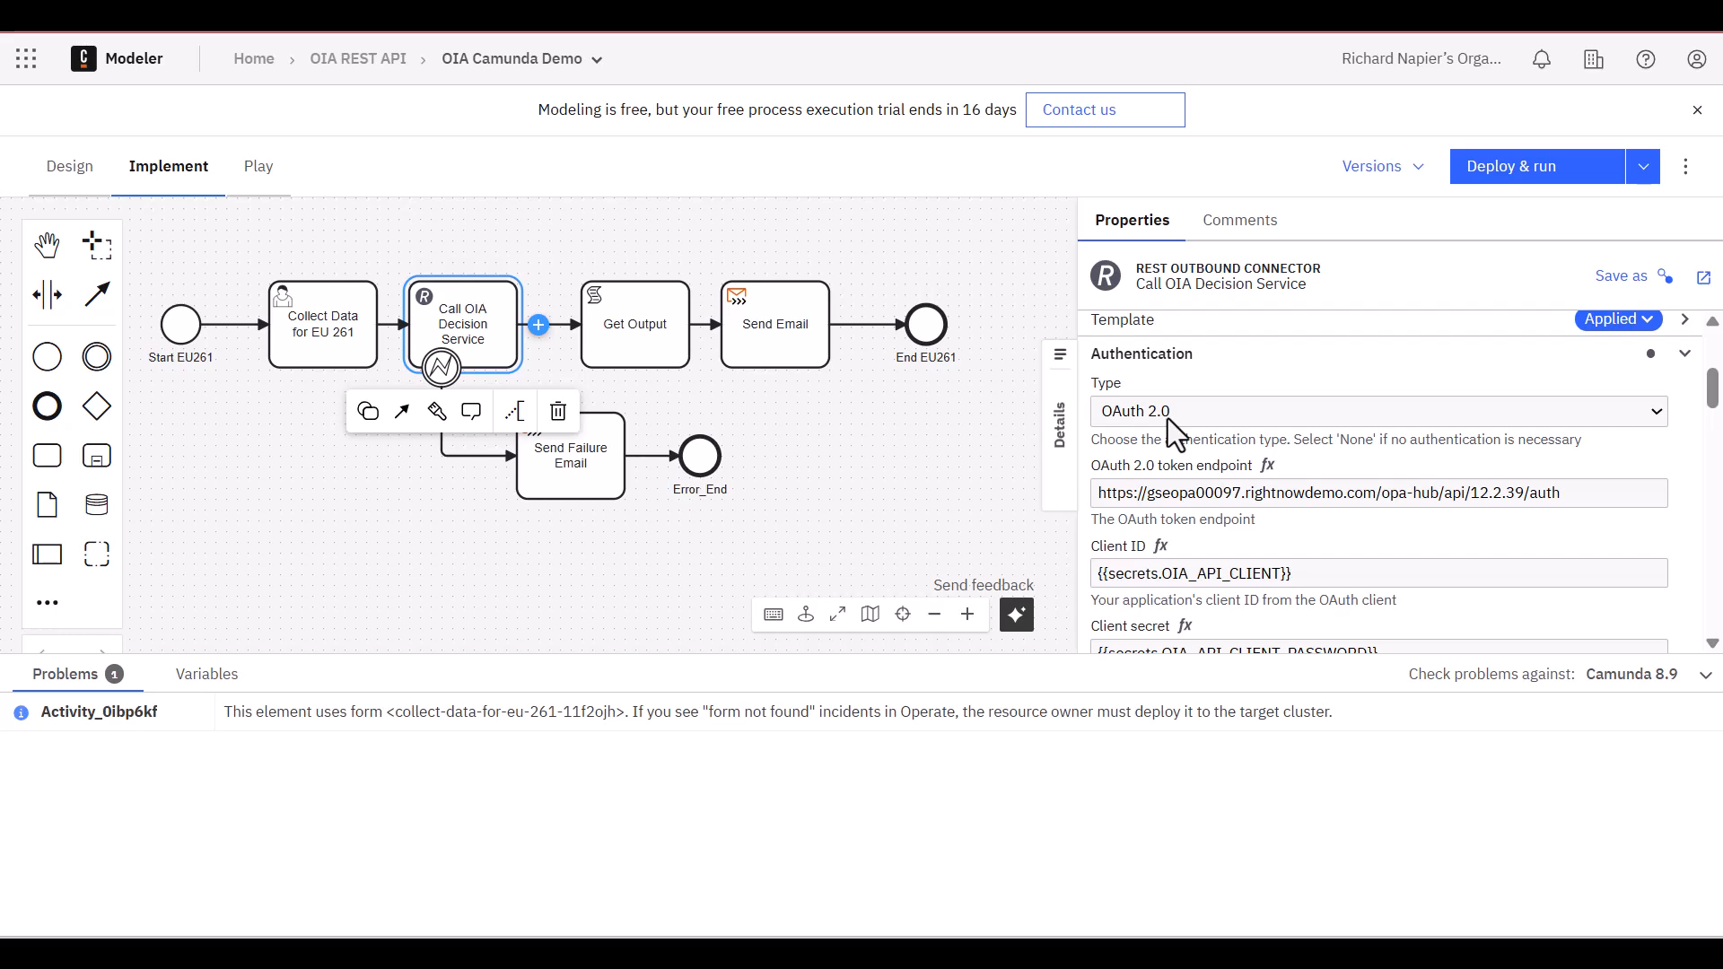
left_click(1710, 643)
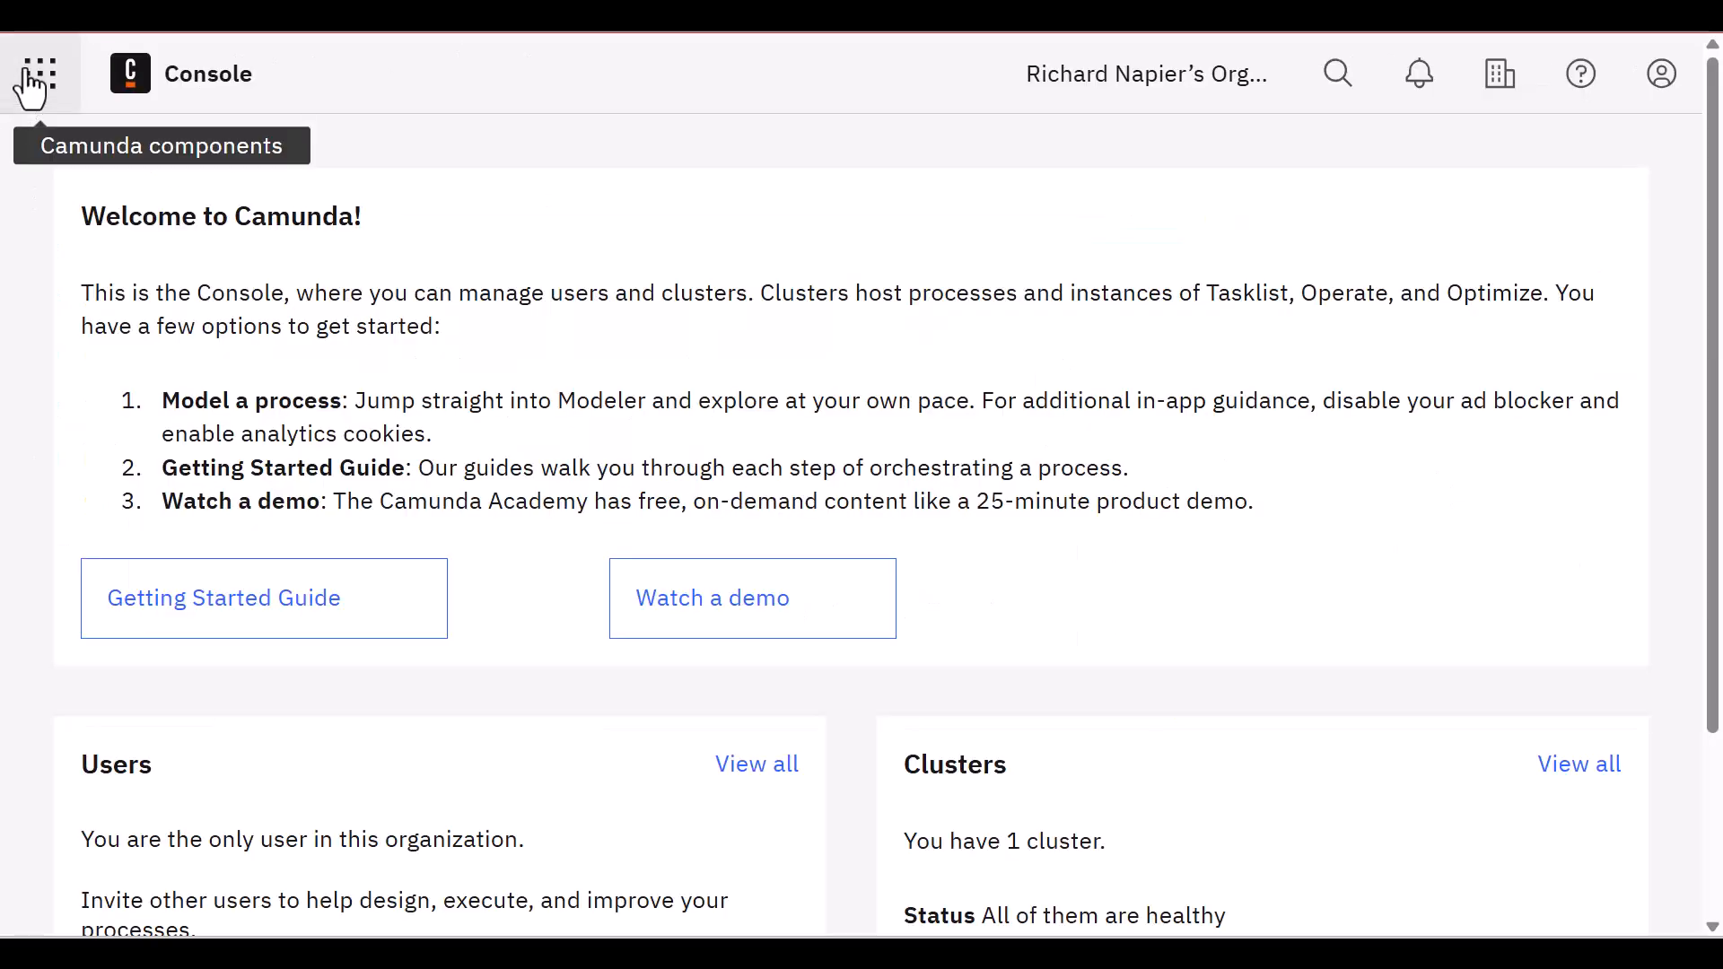
Switch to Camunda Console and review the connector secret keys defined for TestCluster
left_click(37, 71)
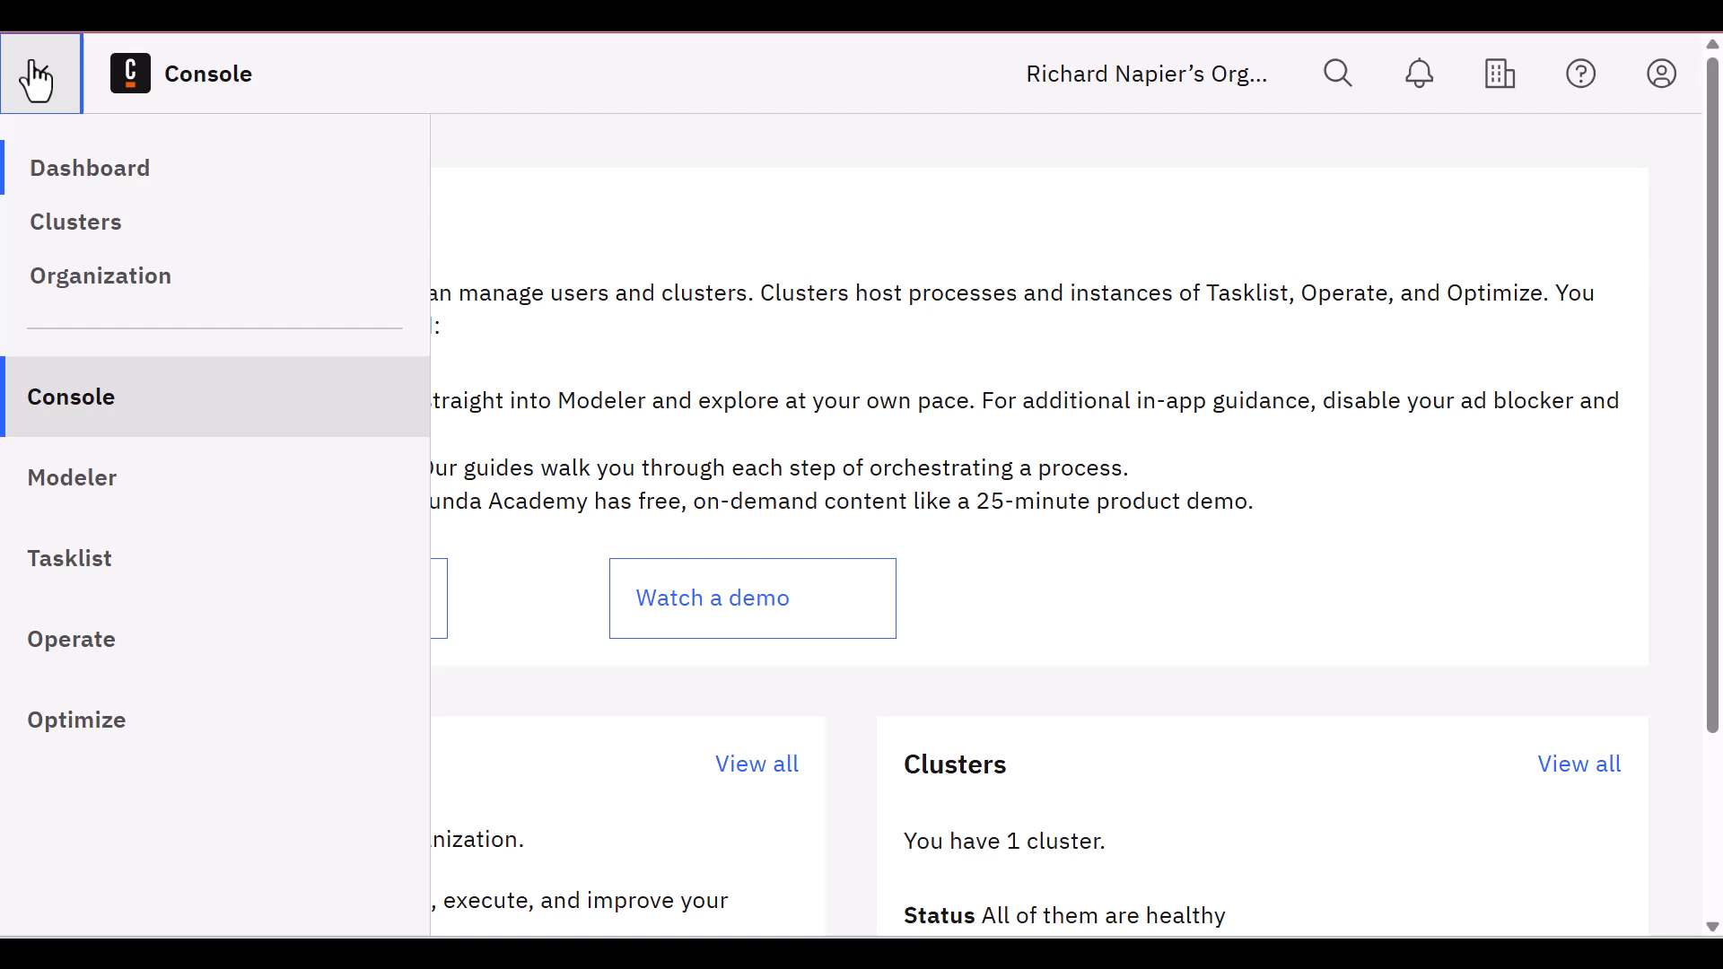
left_click(97, 238)
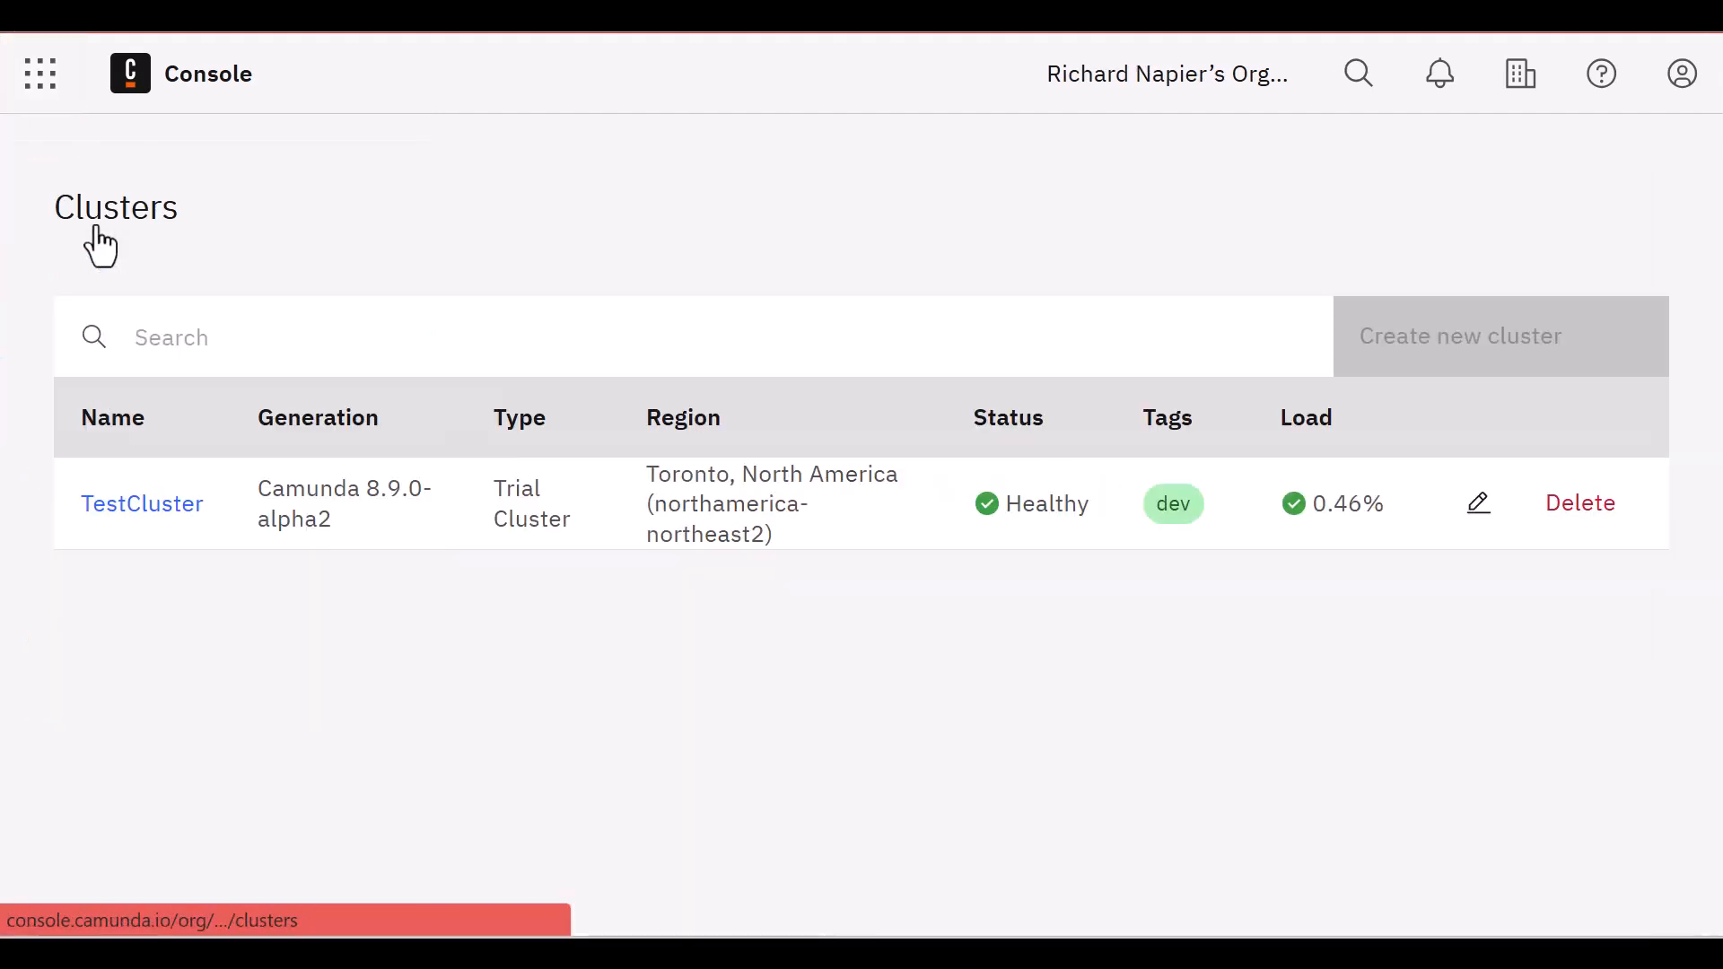
left_click(144, 503)
left_click(530, 551)
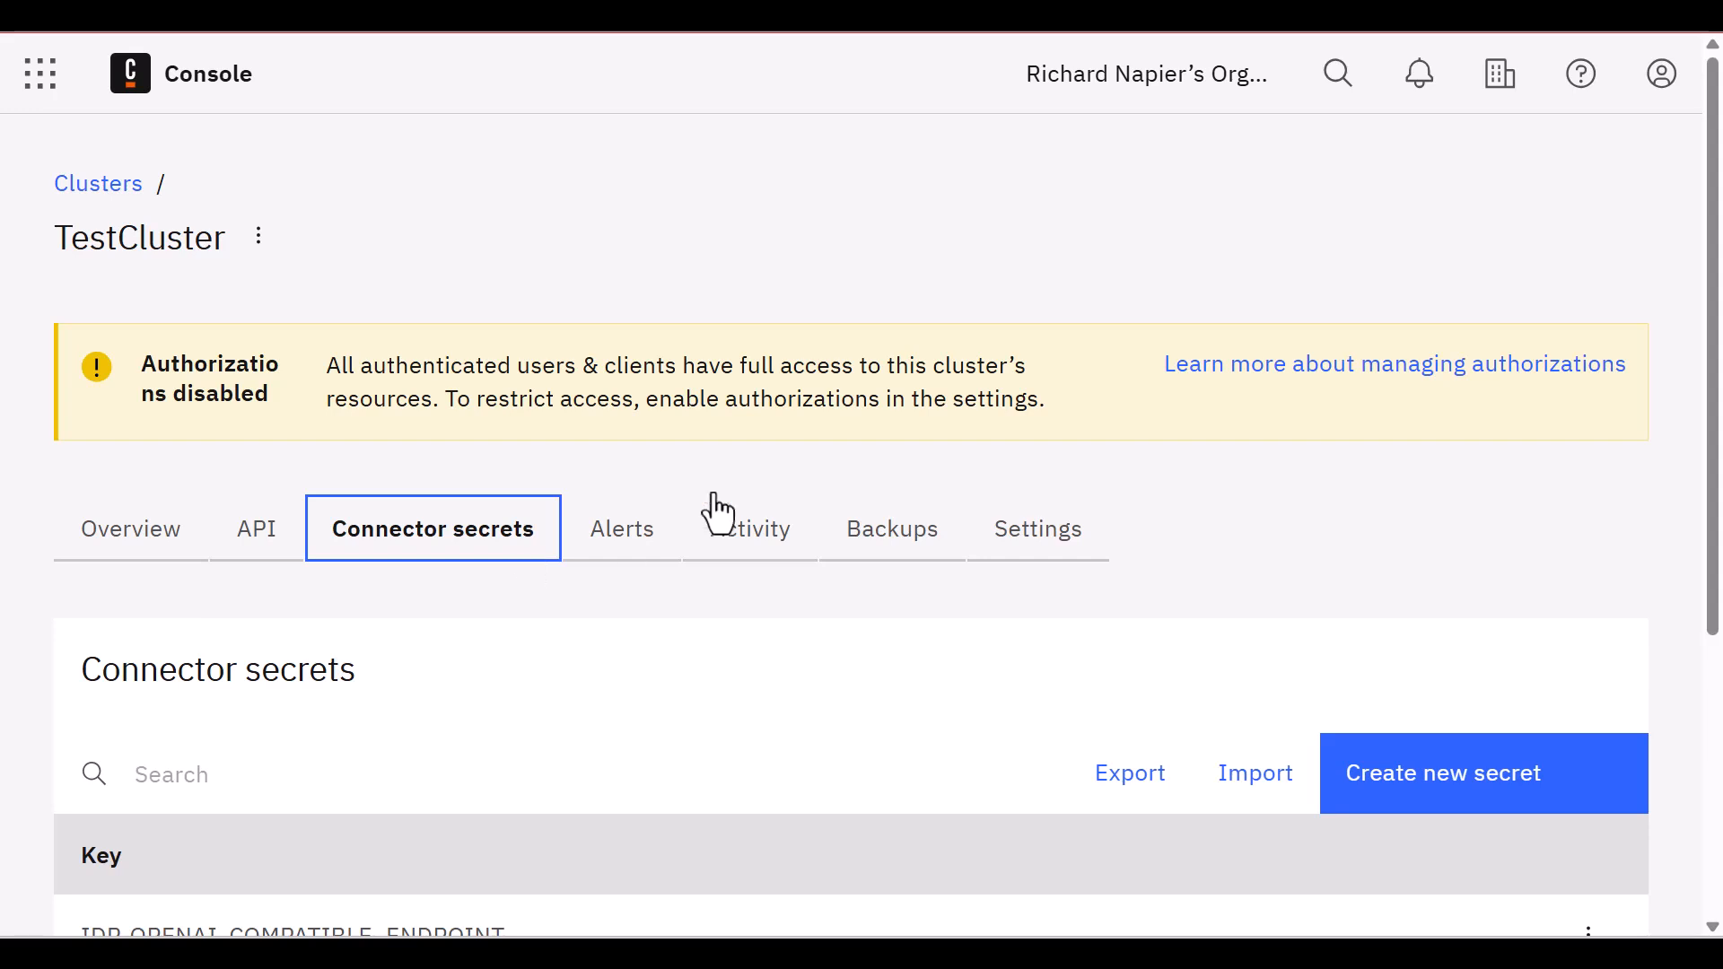
left_click_drag(1717, 382, 1716, 616)
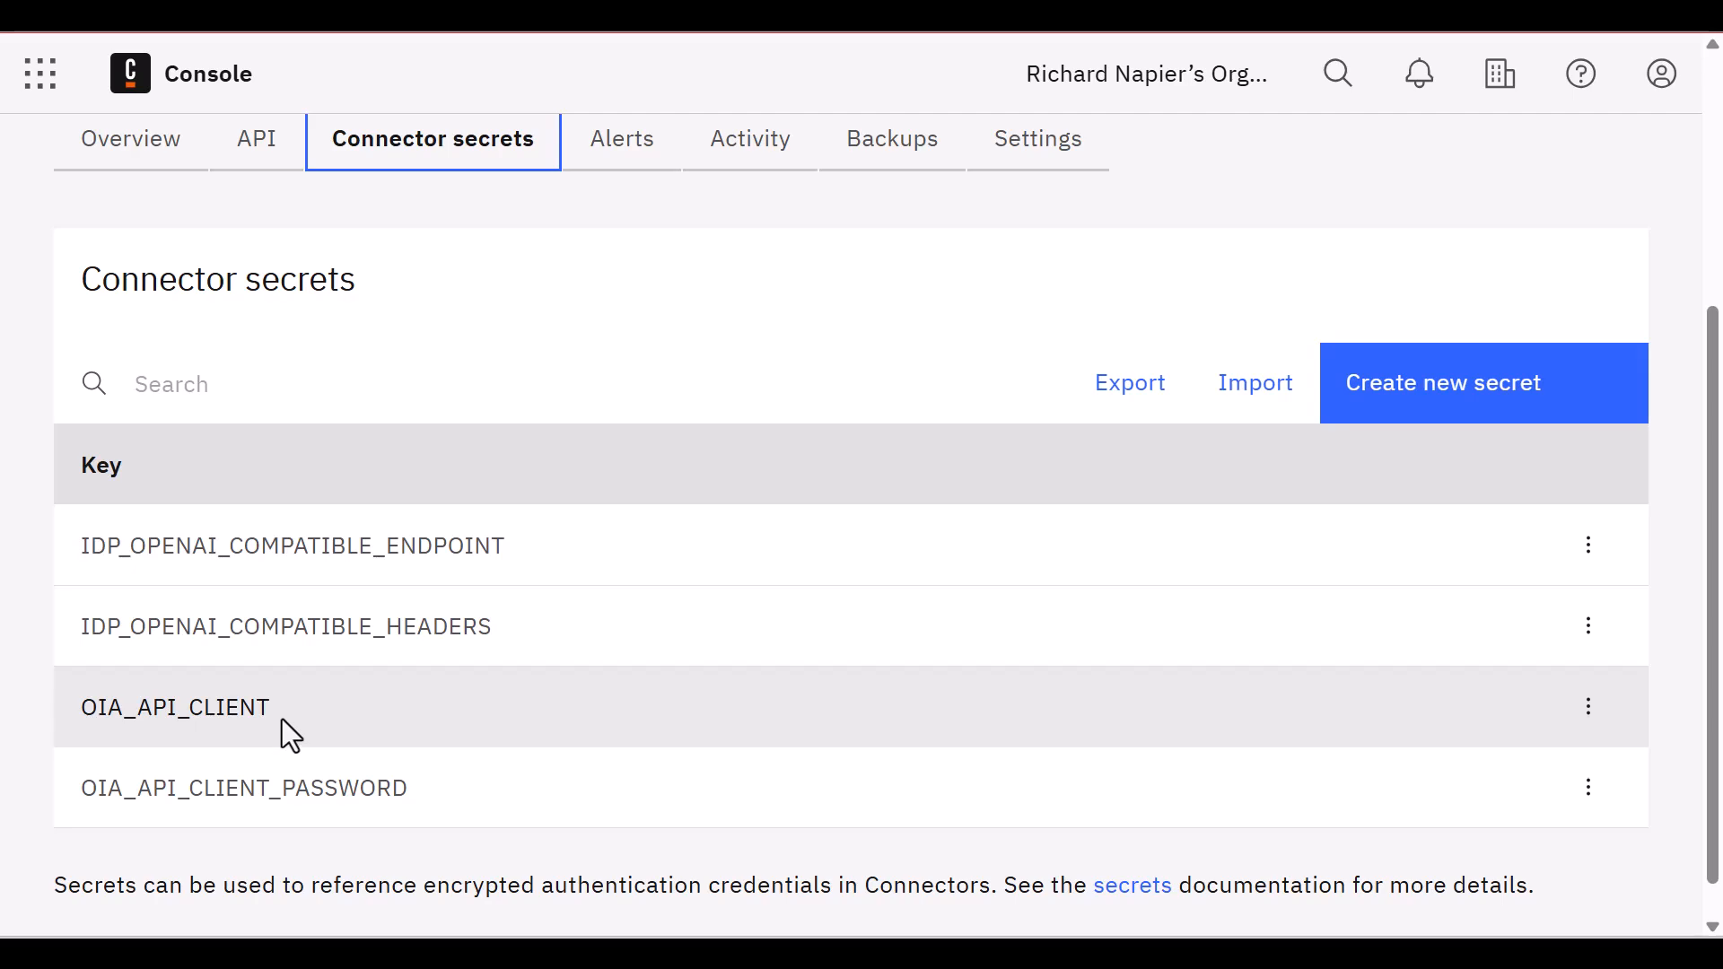
Return to Modeler and examine the Call OIA Decision Service connector's client authentication, HTTP endpoint, request payload and output mapping
key("ctrl+Tab")
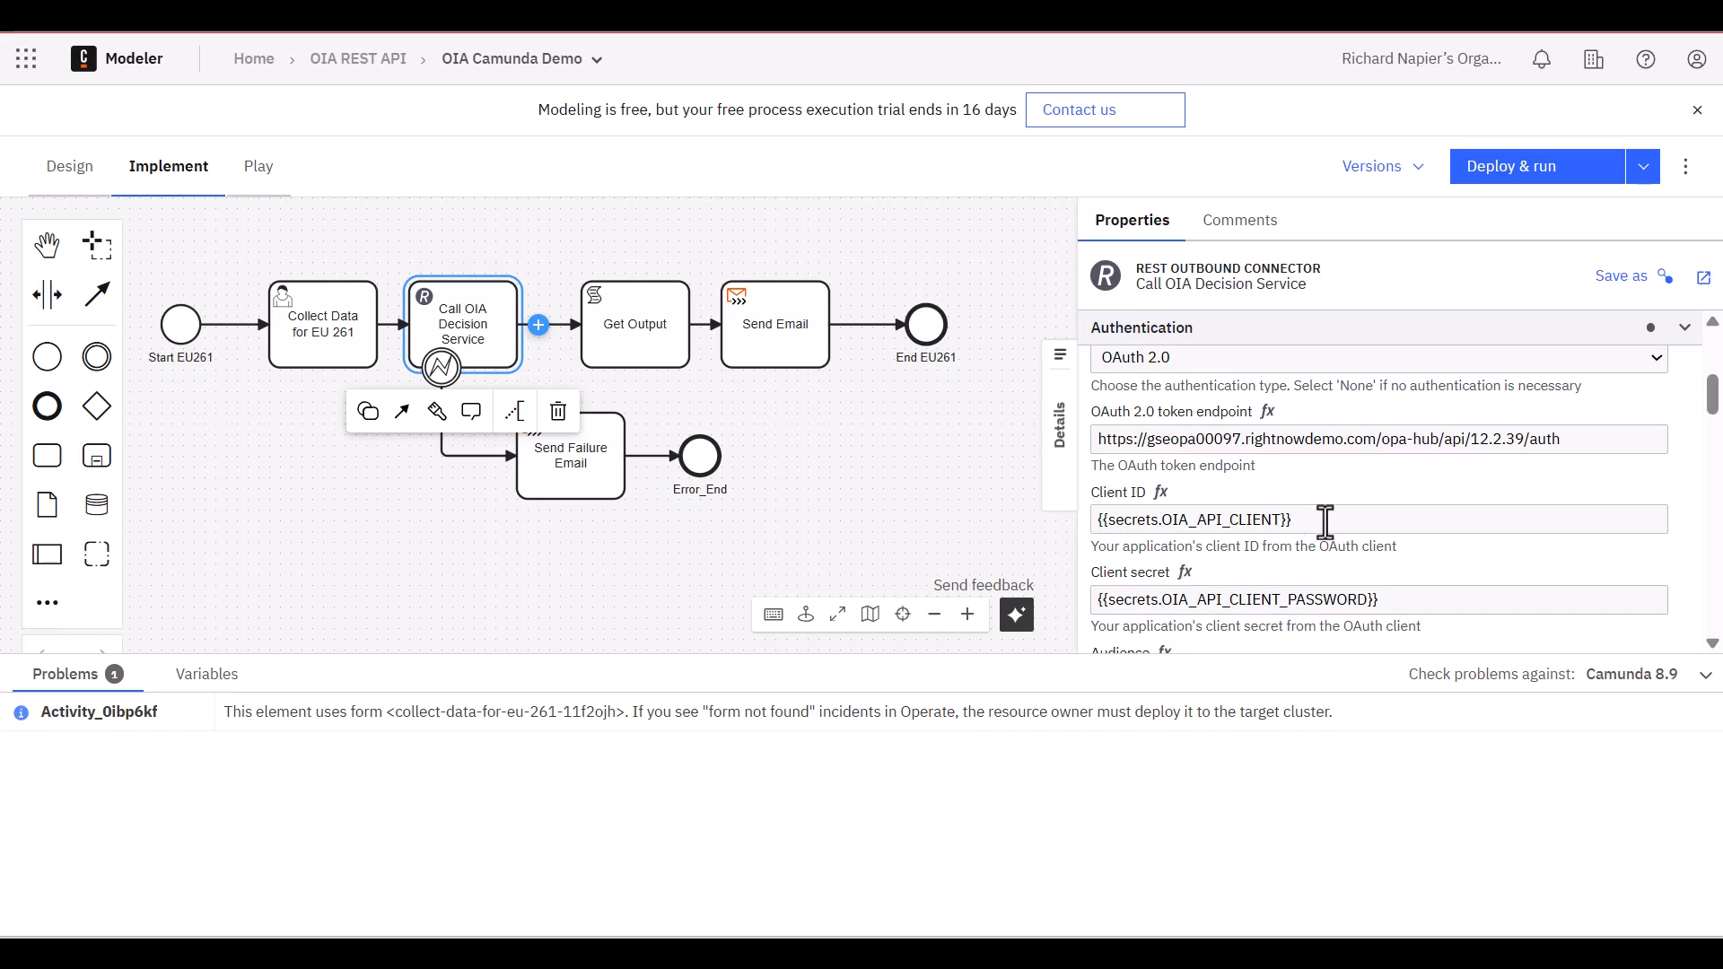
scroll(1713, 422, "down", 3)
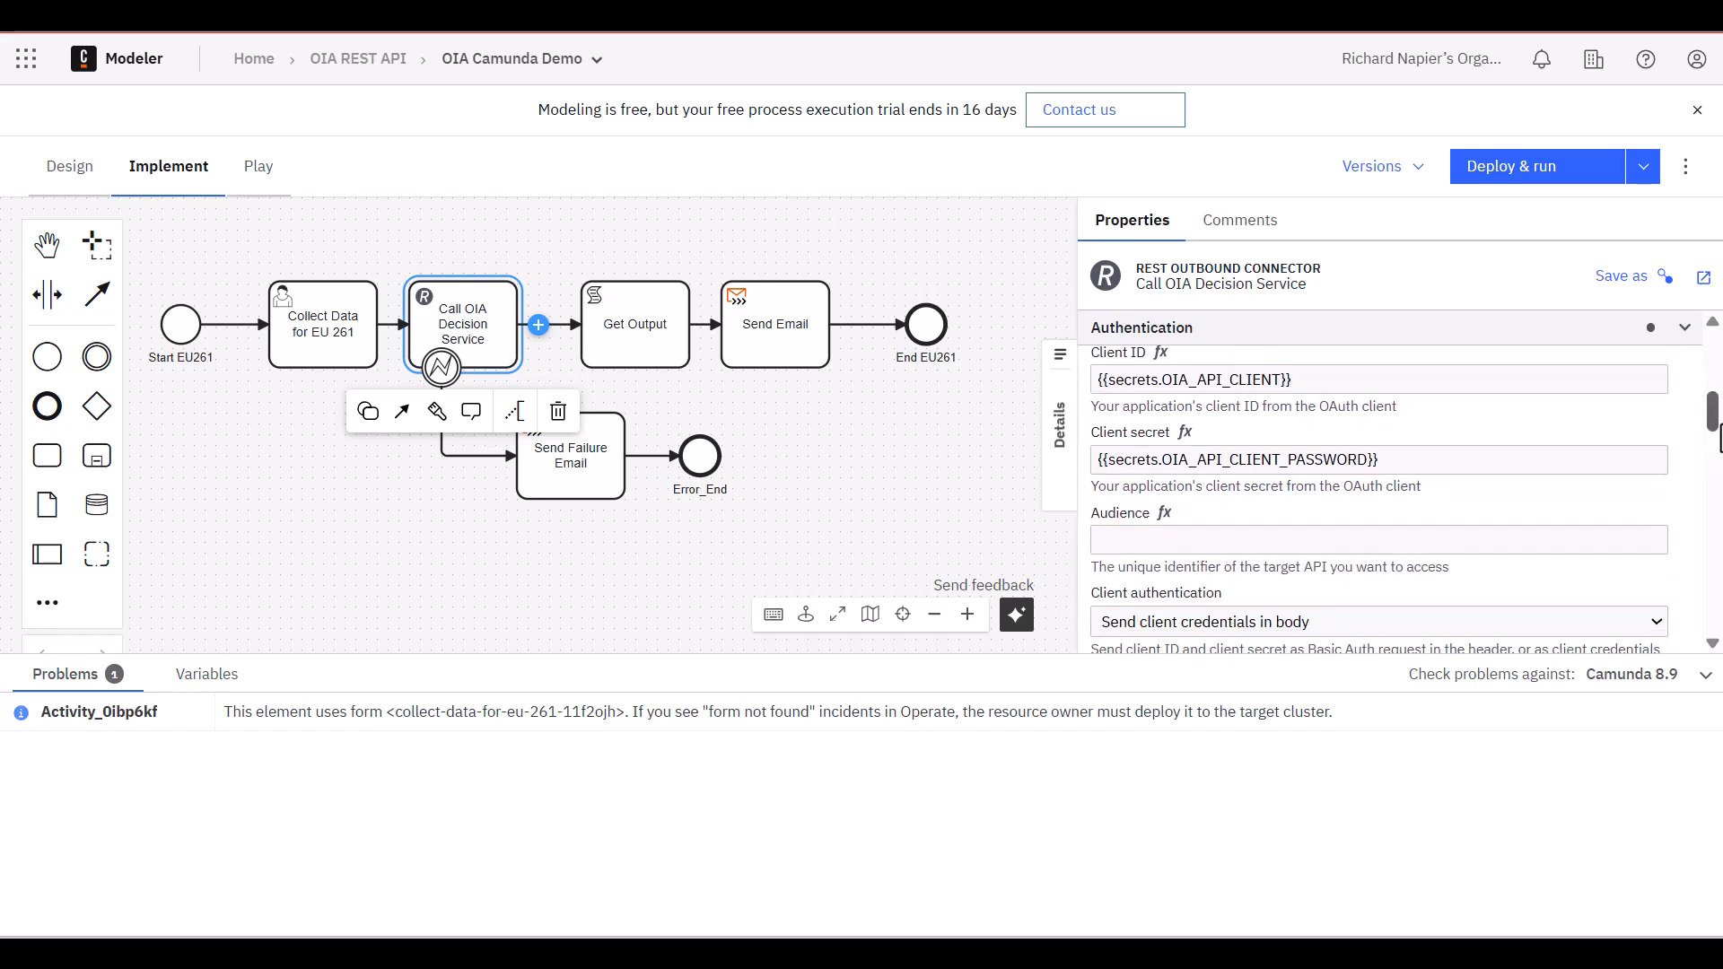
scroll(1719, 464, "down", 3)
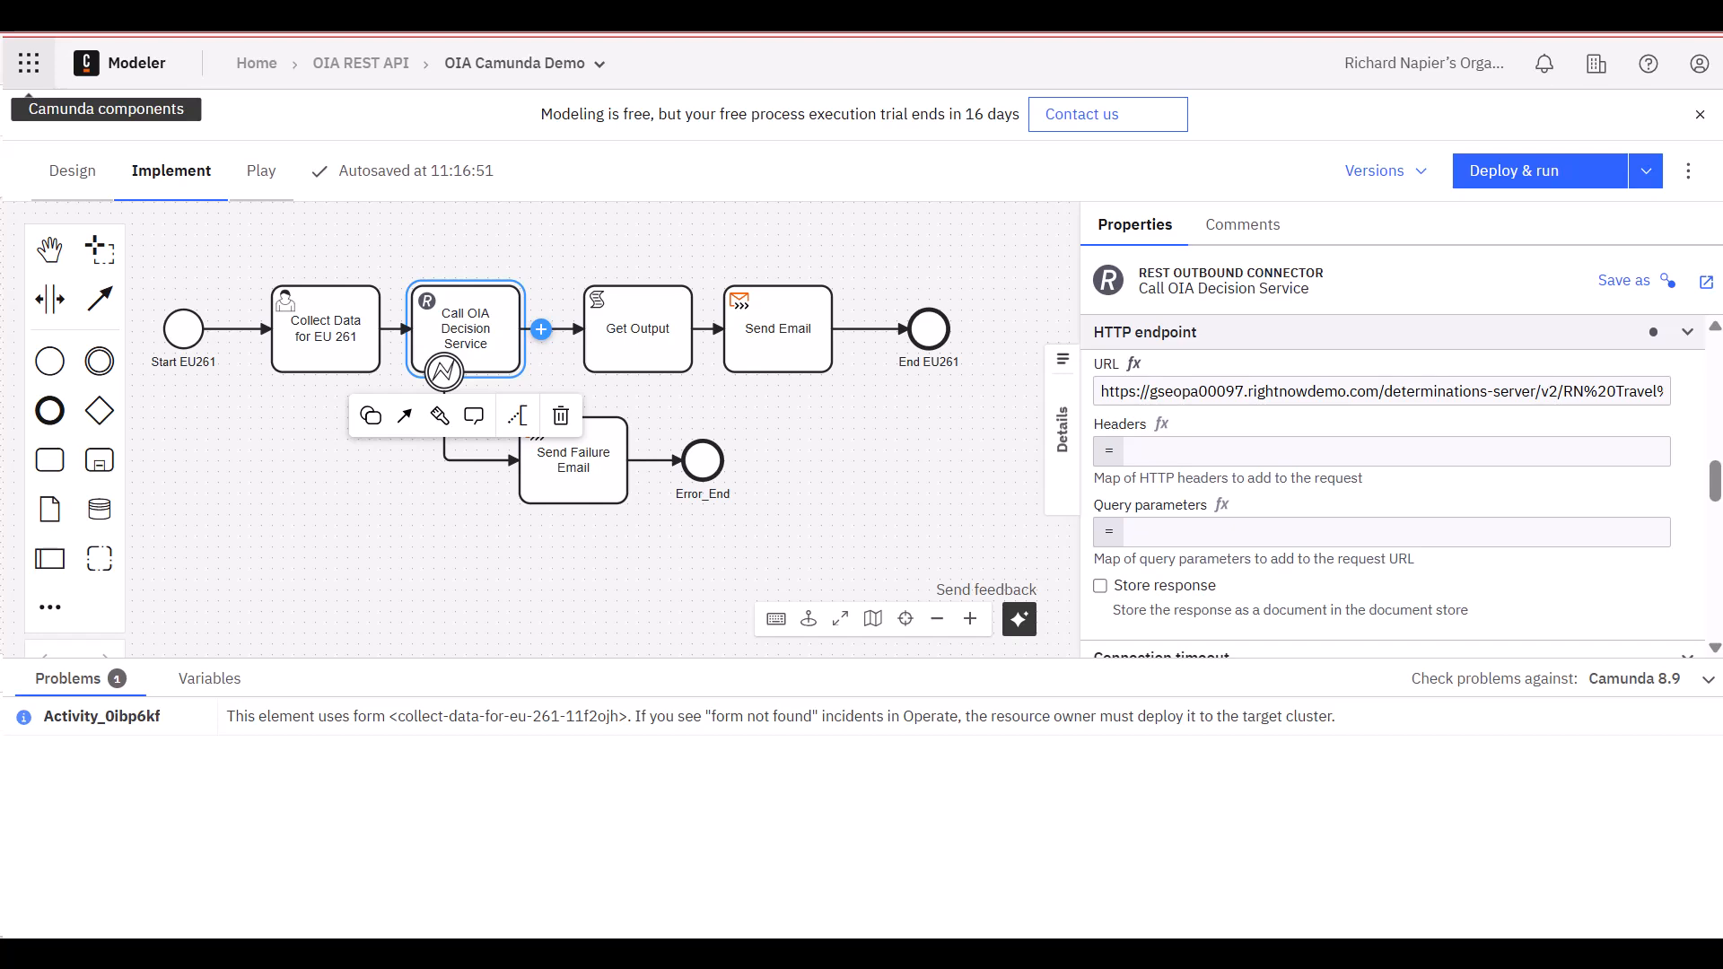
scroll(1716, 536, "down", 5)
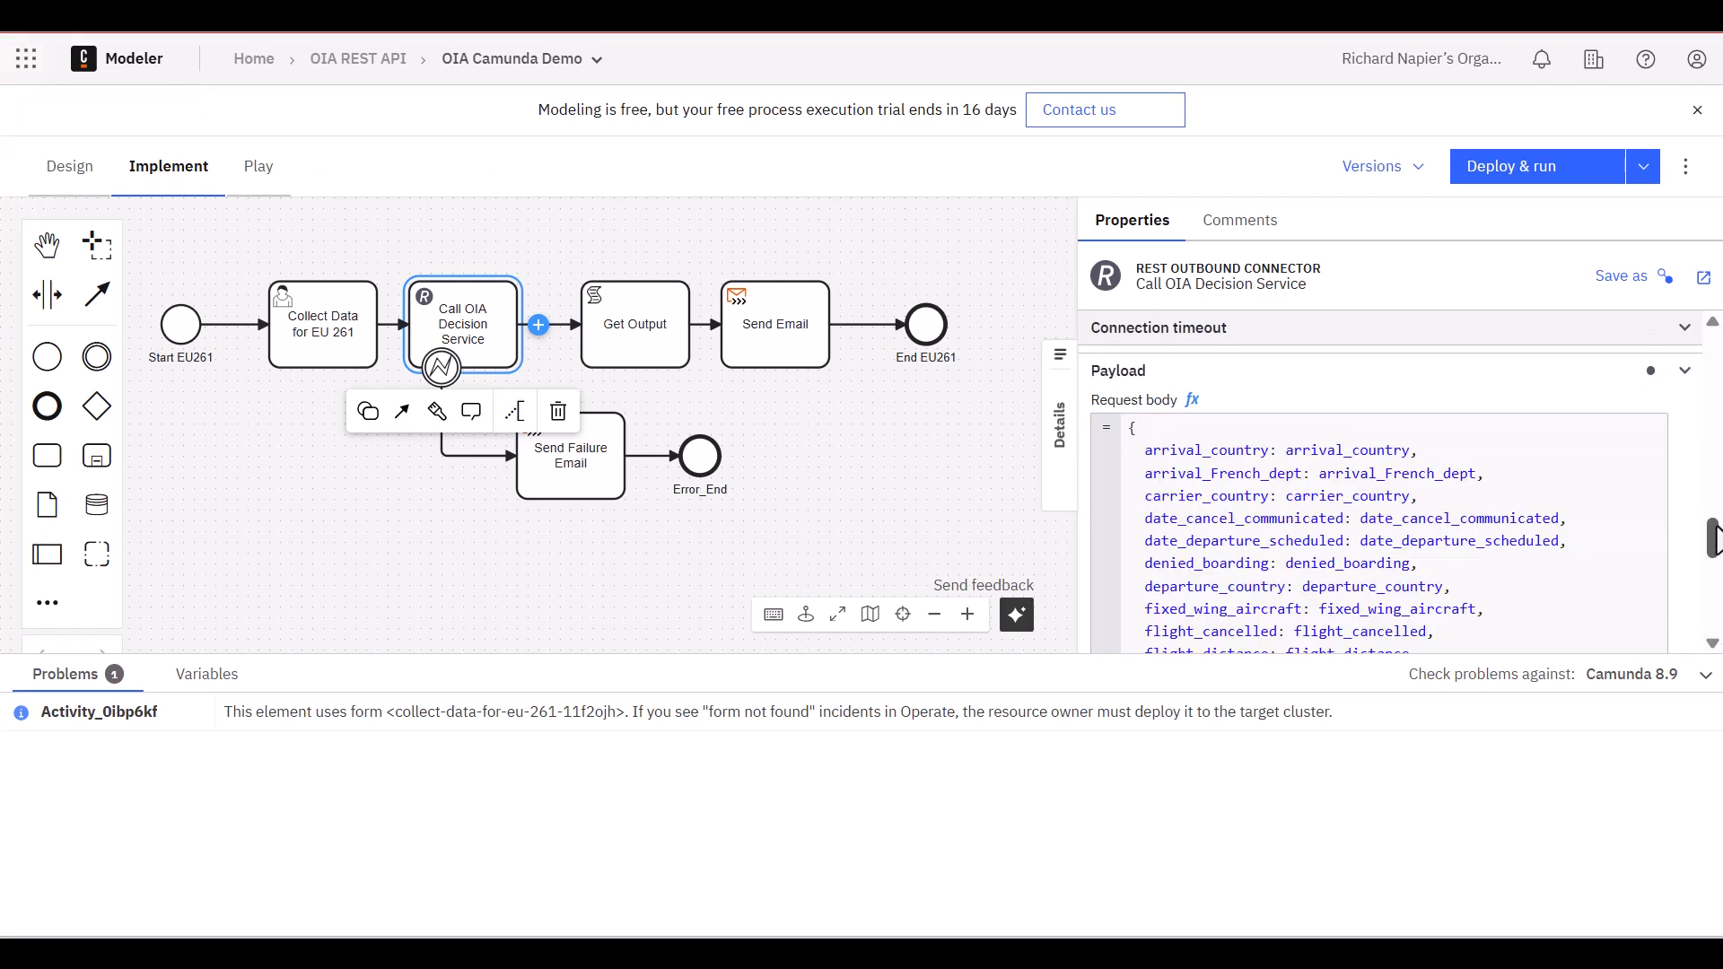
scroll(1716, 536, "down", 1)
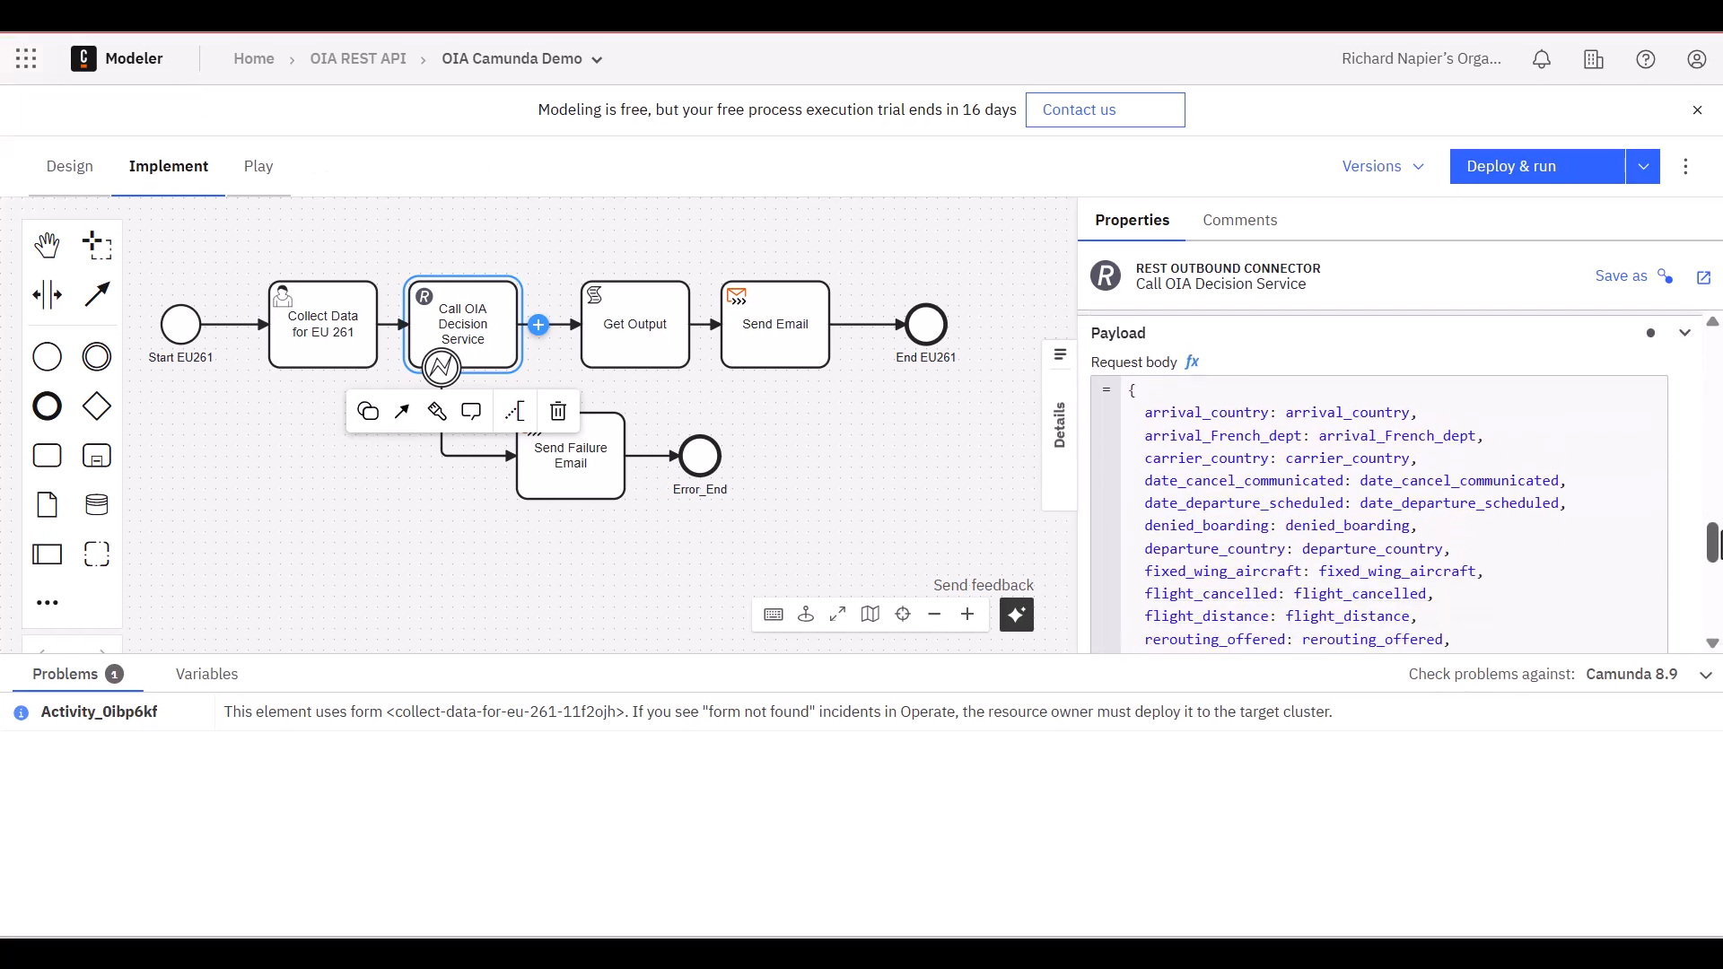
left_click(1712, 643)
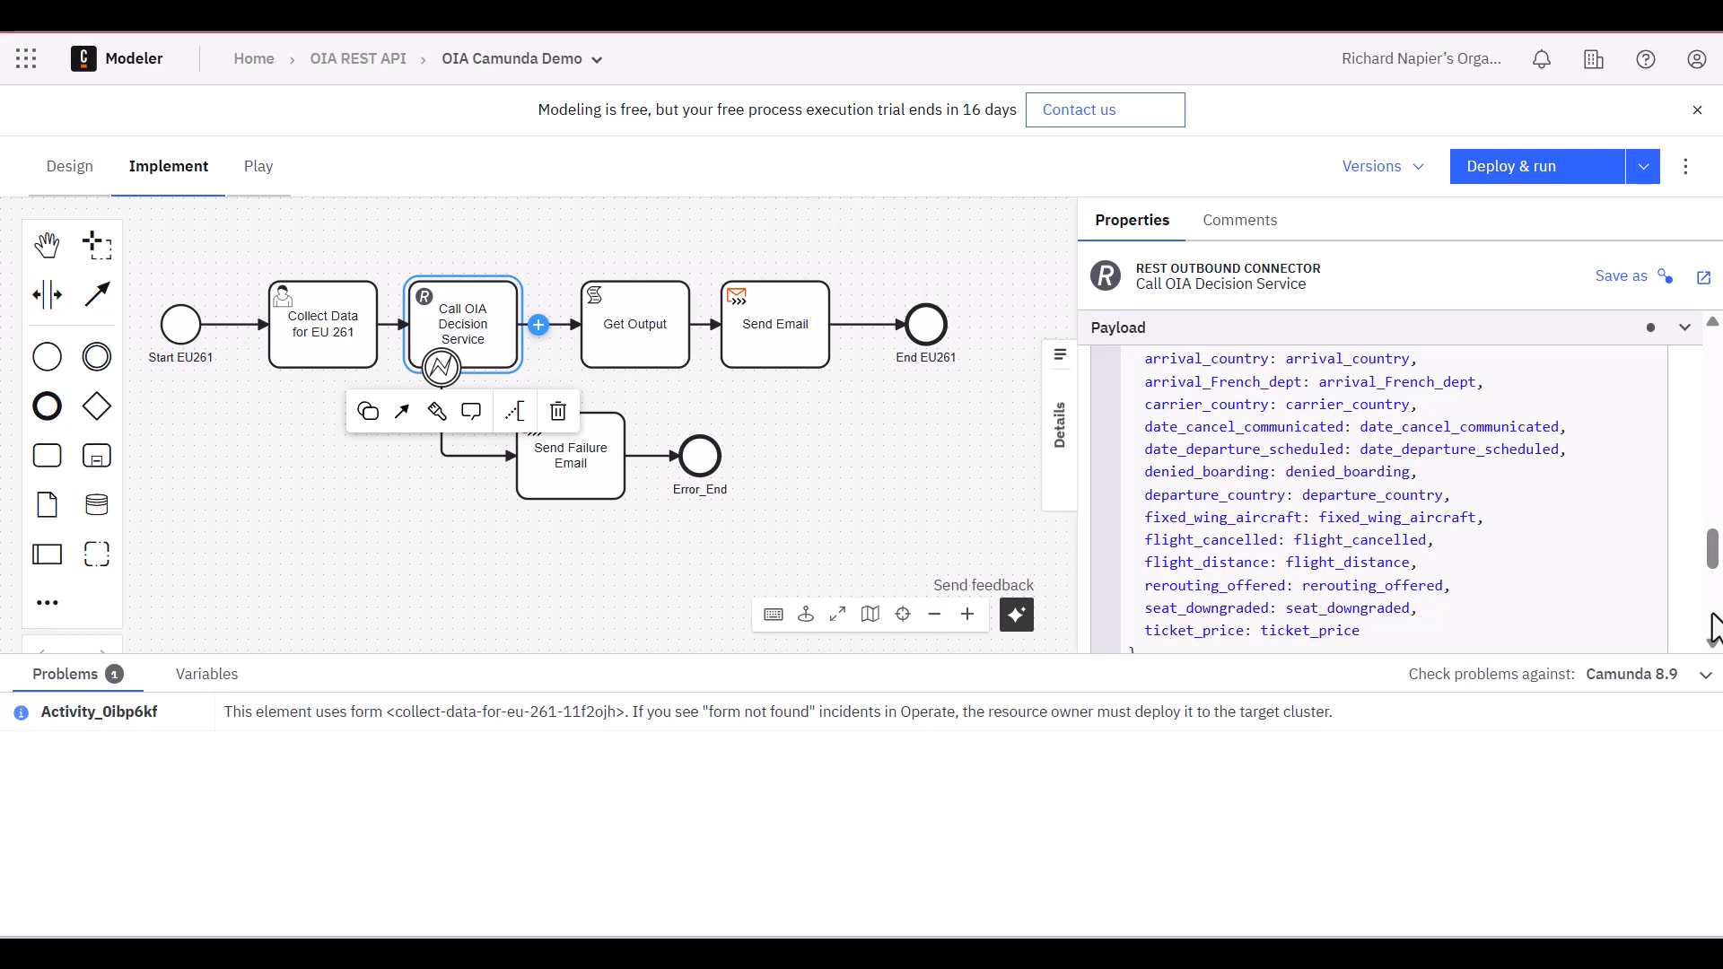
scroll(1712, 624, "down", 3)
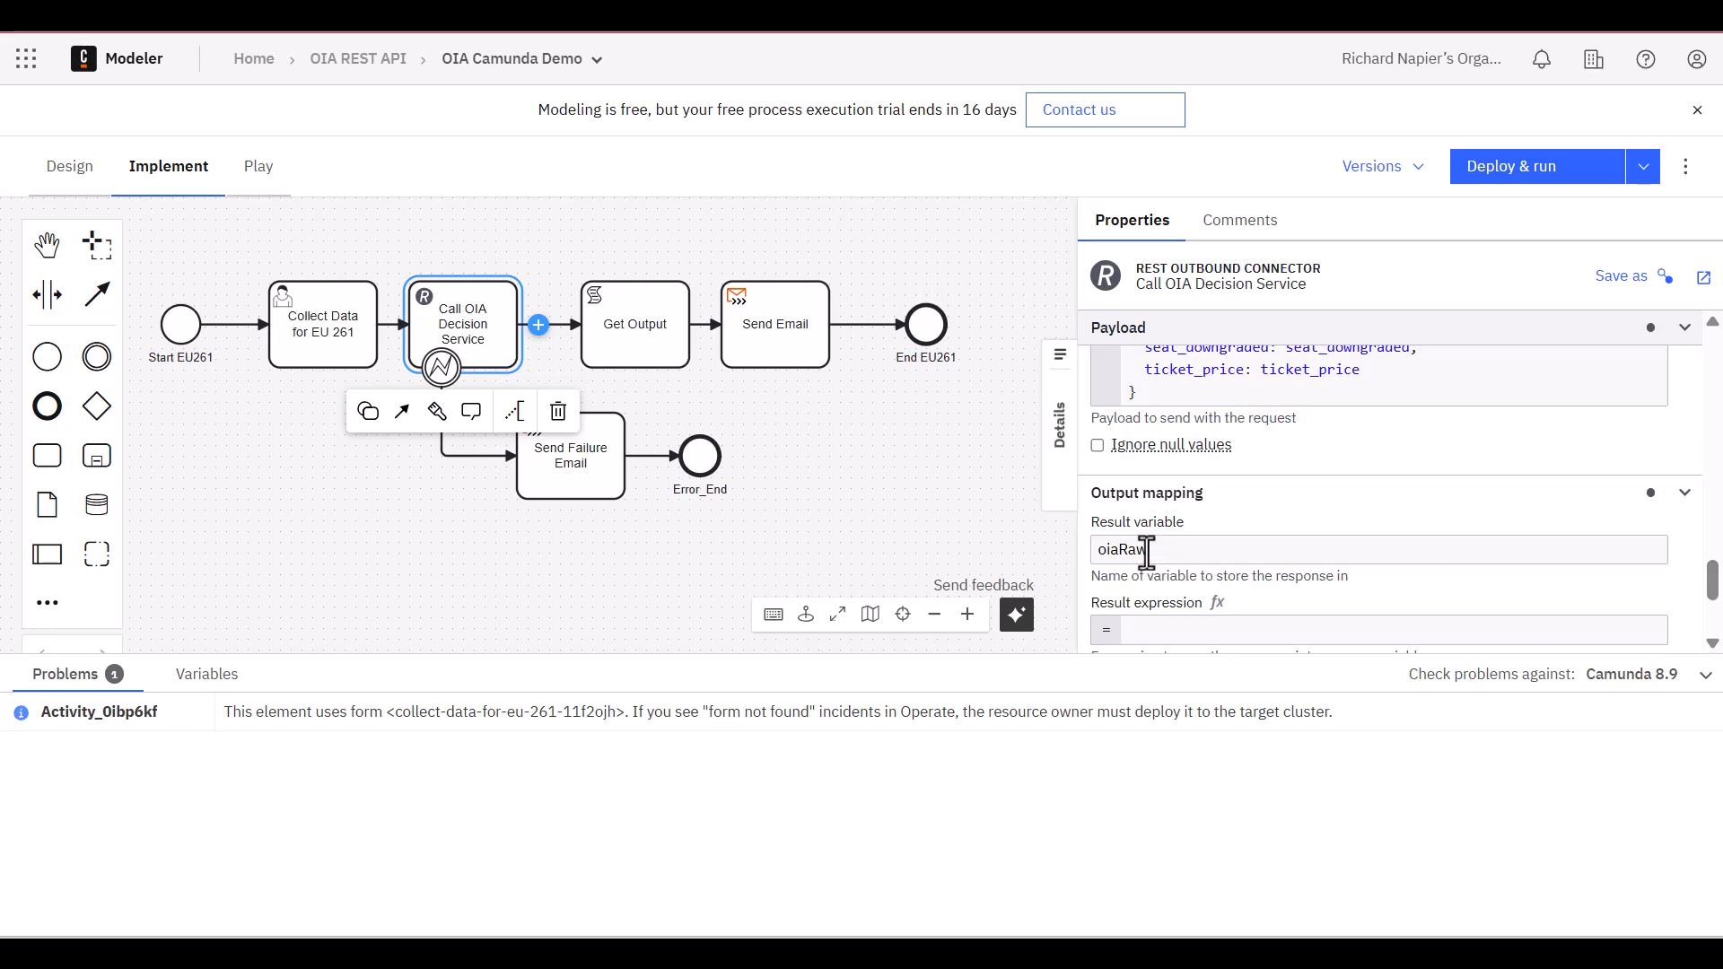
Examine the Get Output script task's result variable and the FEEL expression that extracts comp_entitlement and comp_amount
left_click(636, 334)
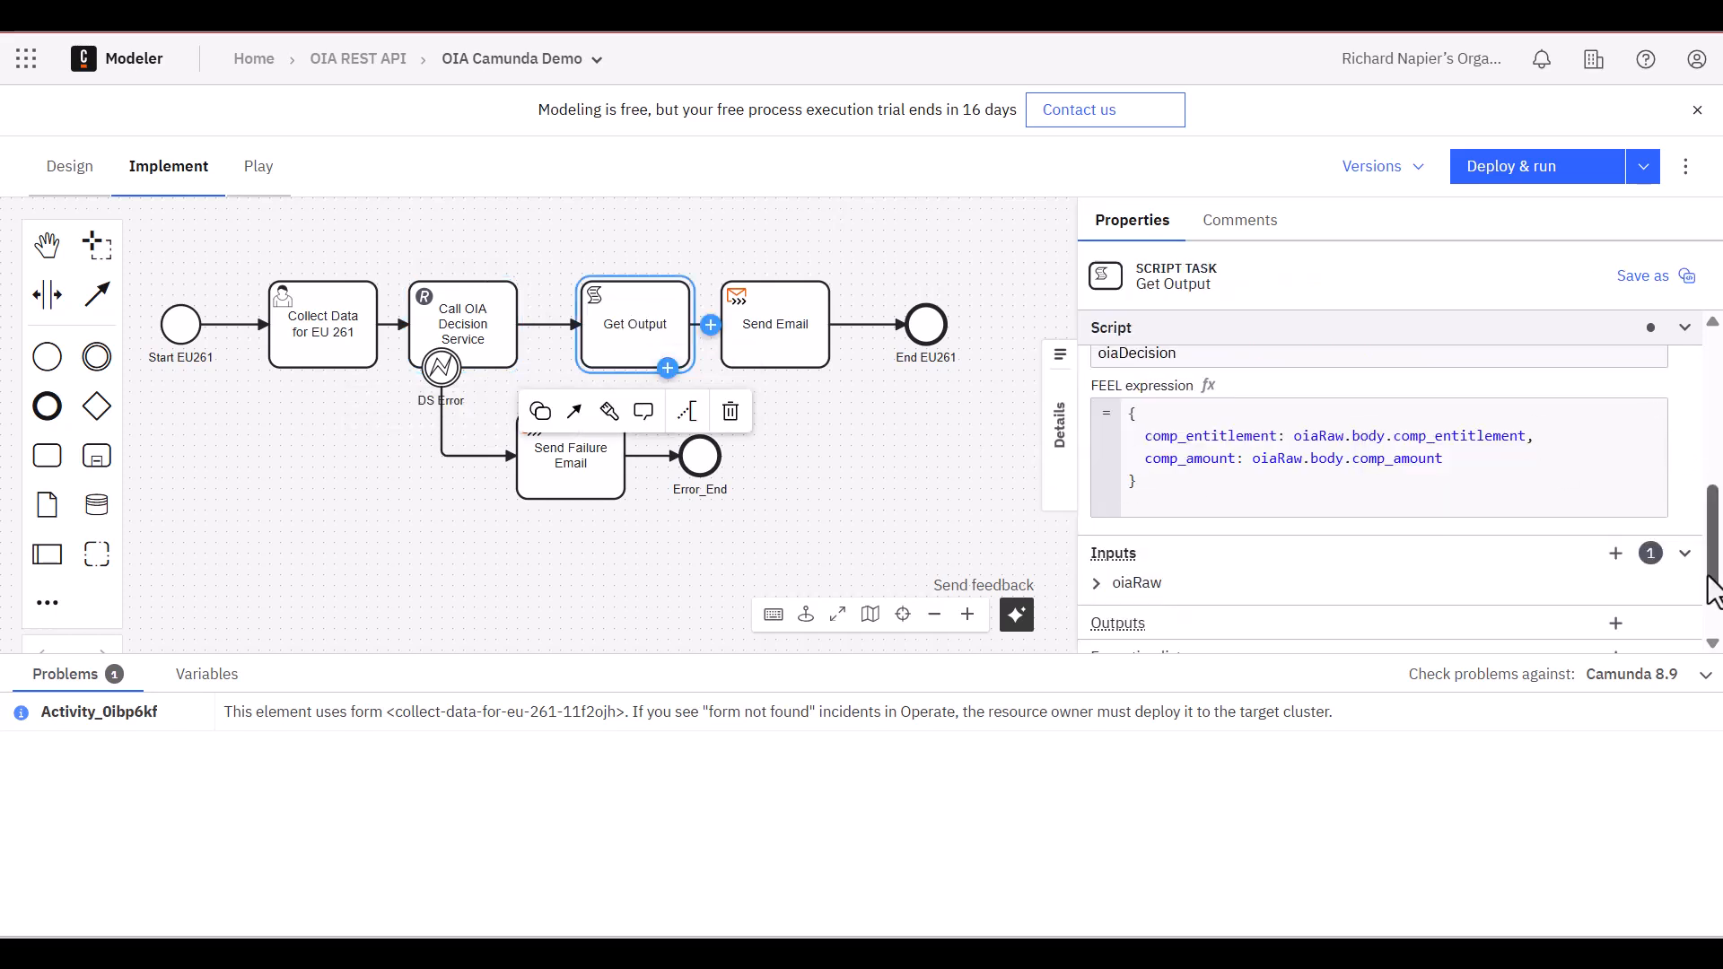
left_click_drag(1713, 592, 1716, 552)
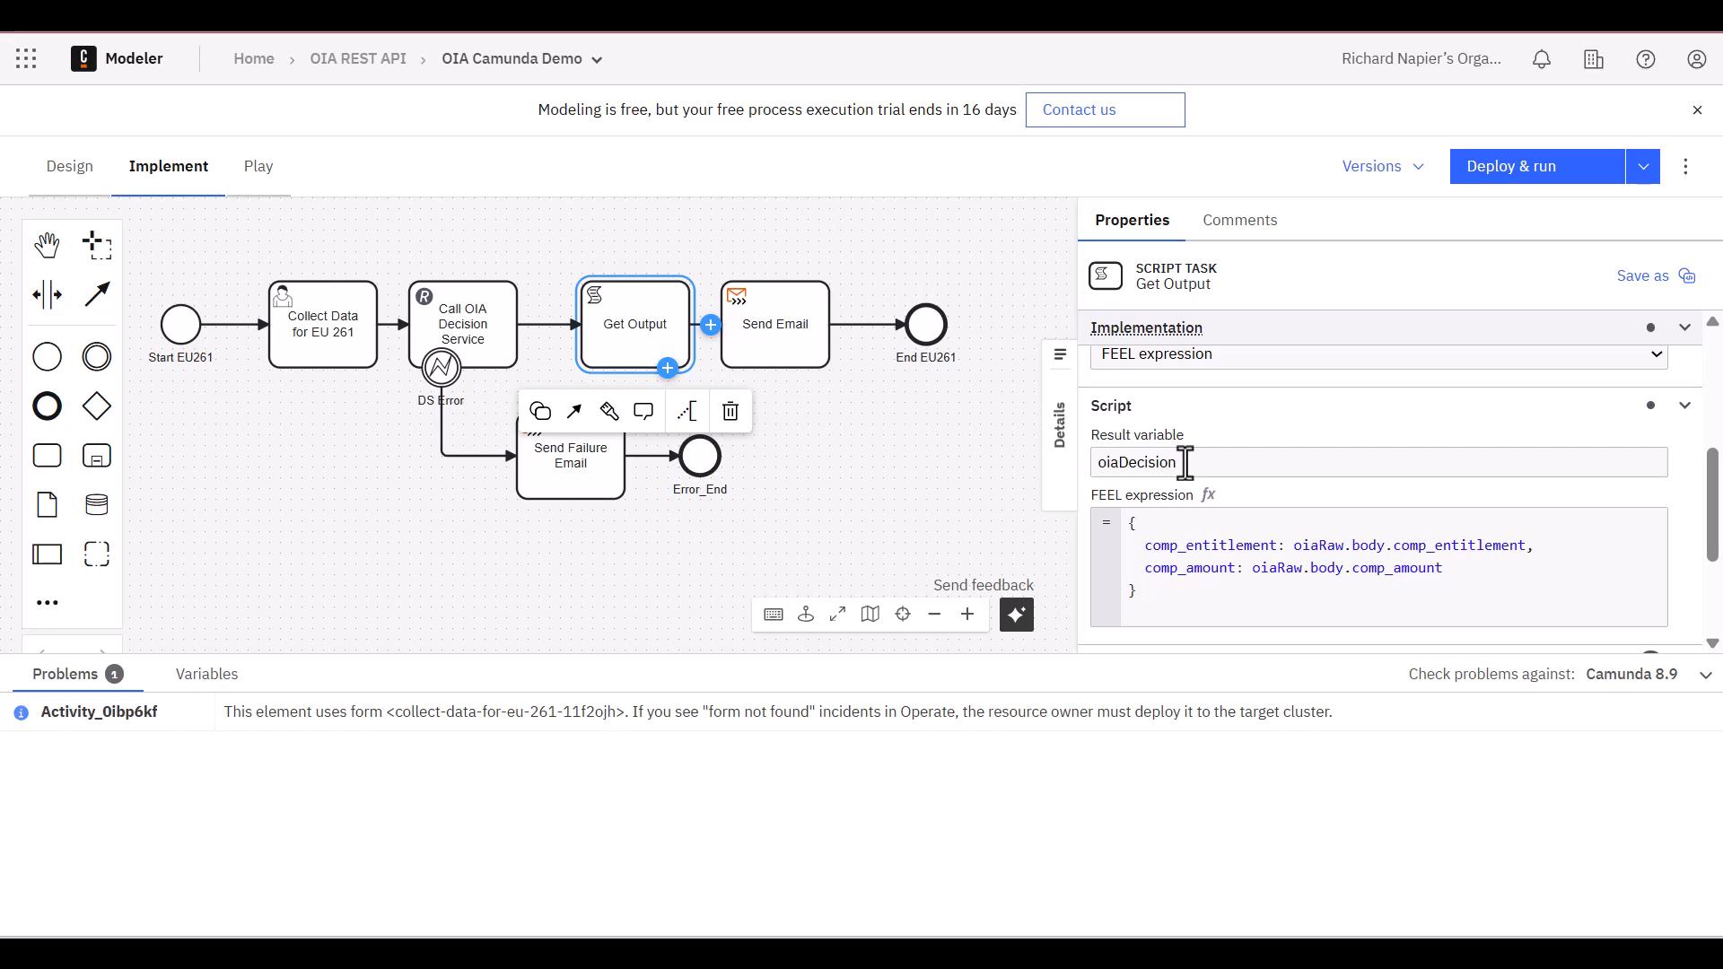
left_click(1403, 548)
left_click(1401, 567)
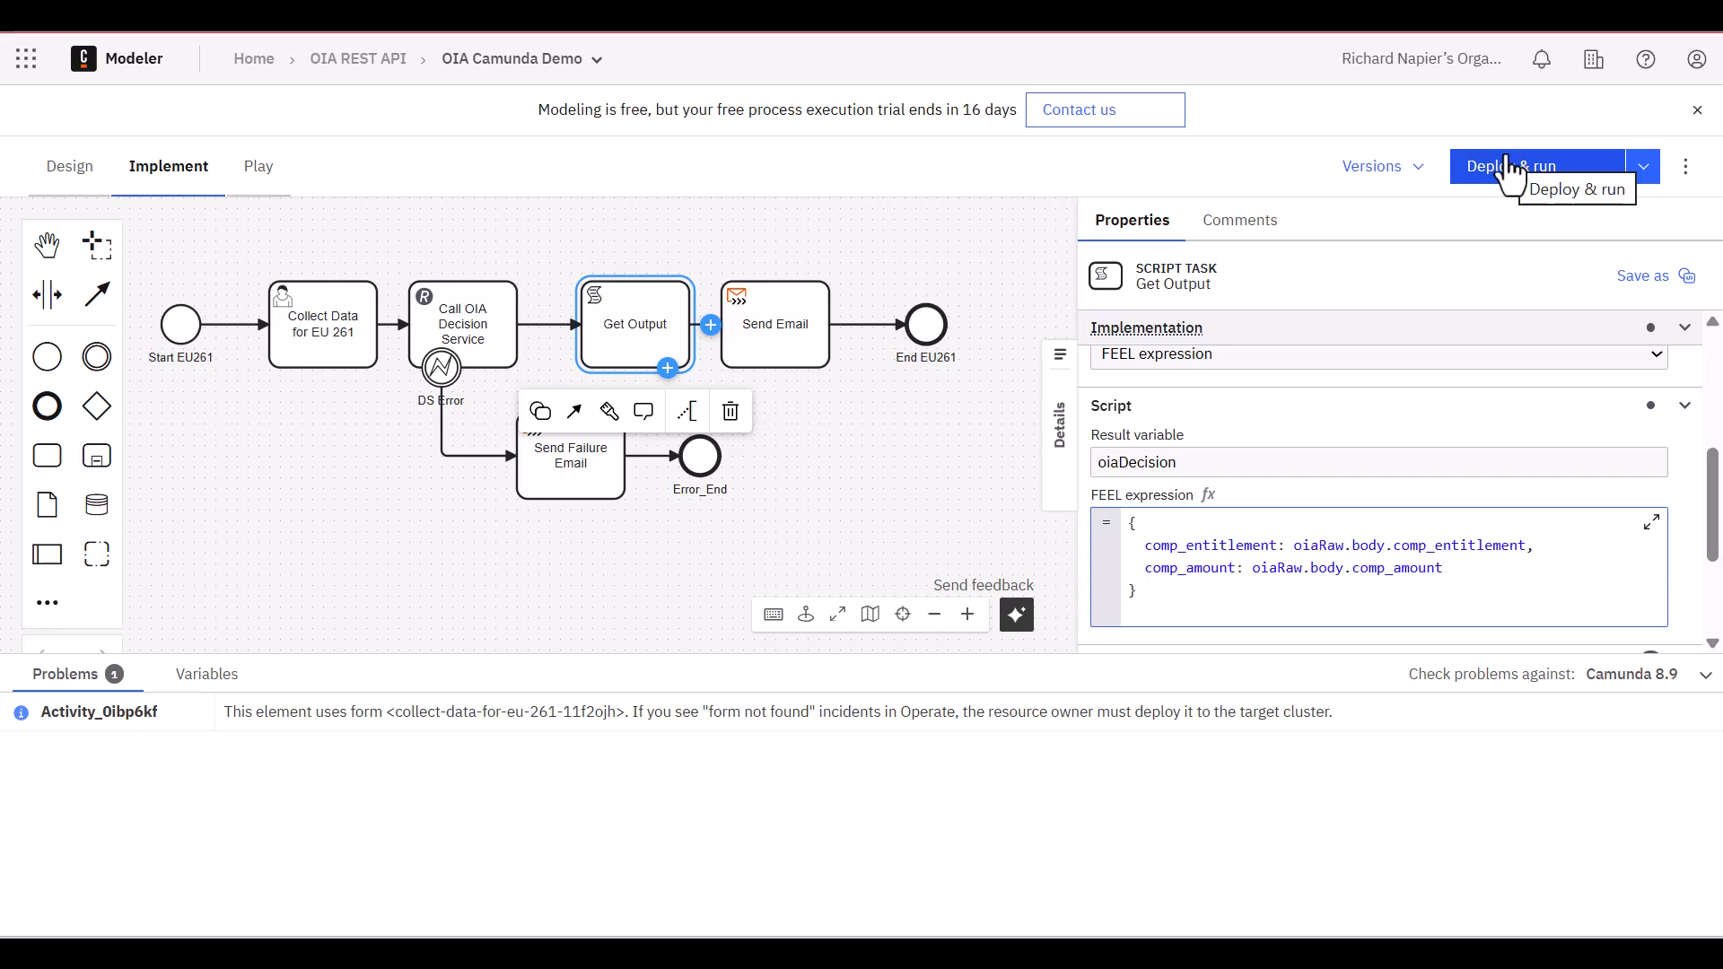
Deploy the diagram to TestCluster in Play mode, start a process instance and open the Collect Data for EU 261 task form
left_click(260, 175)
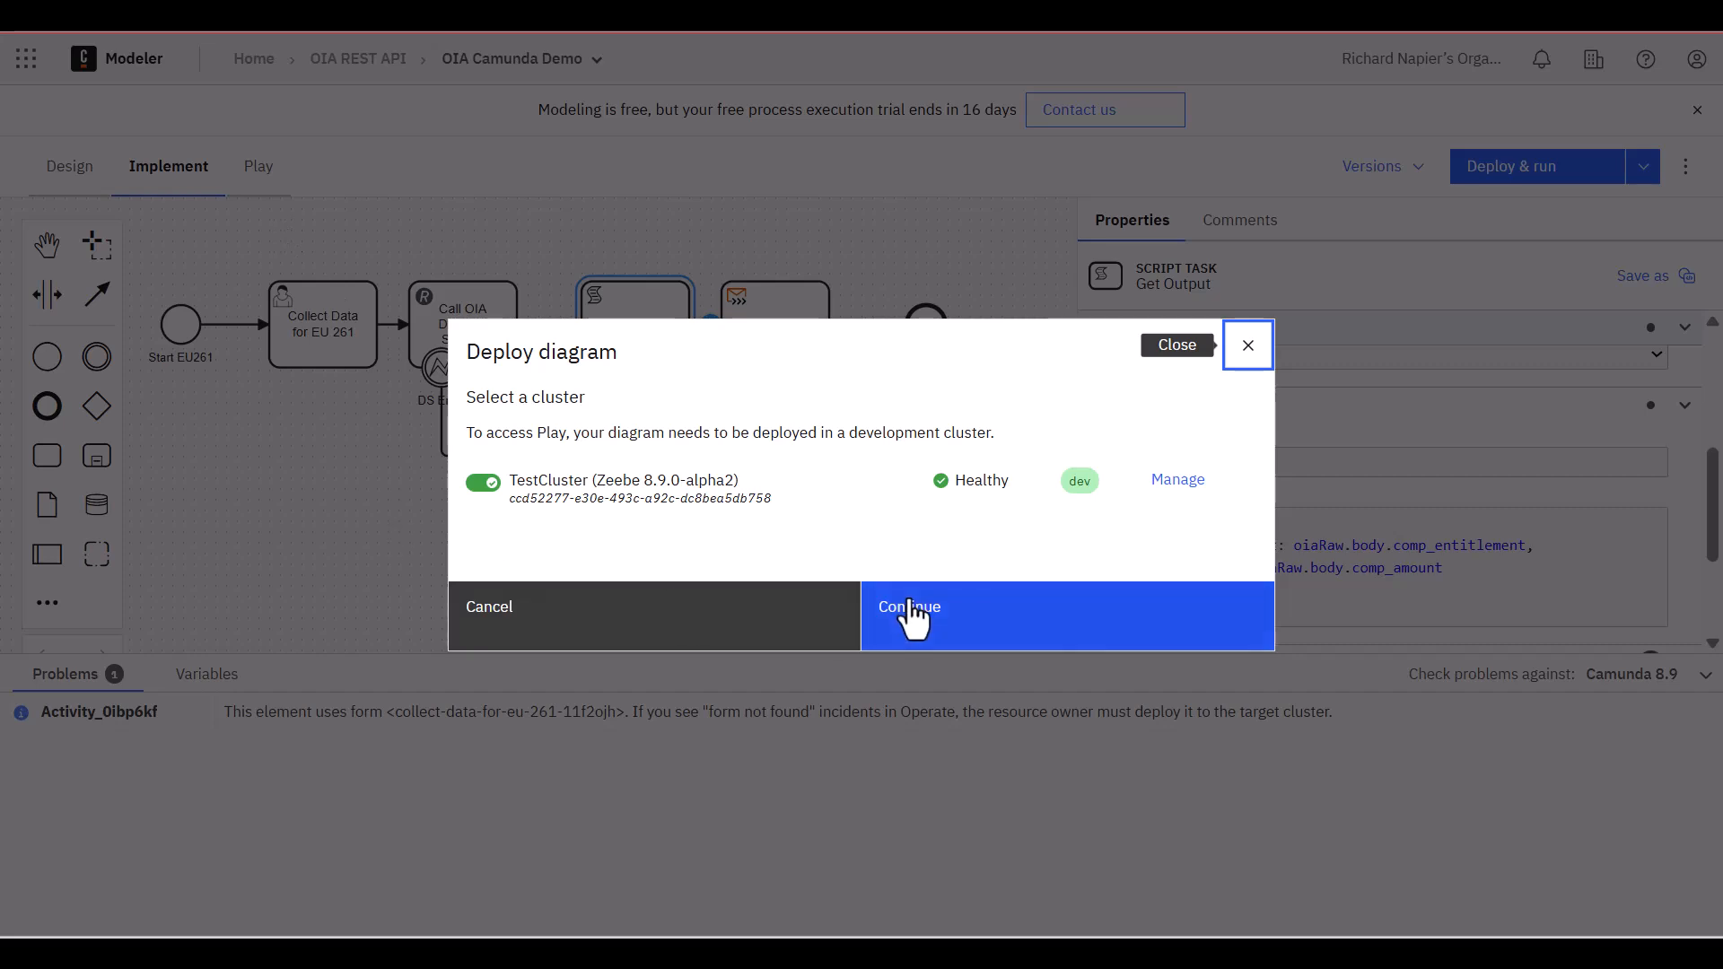
left_click(1020, 642)
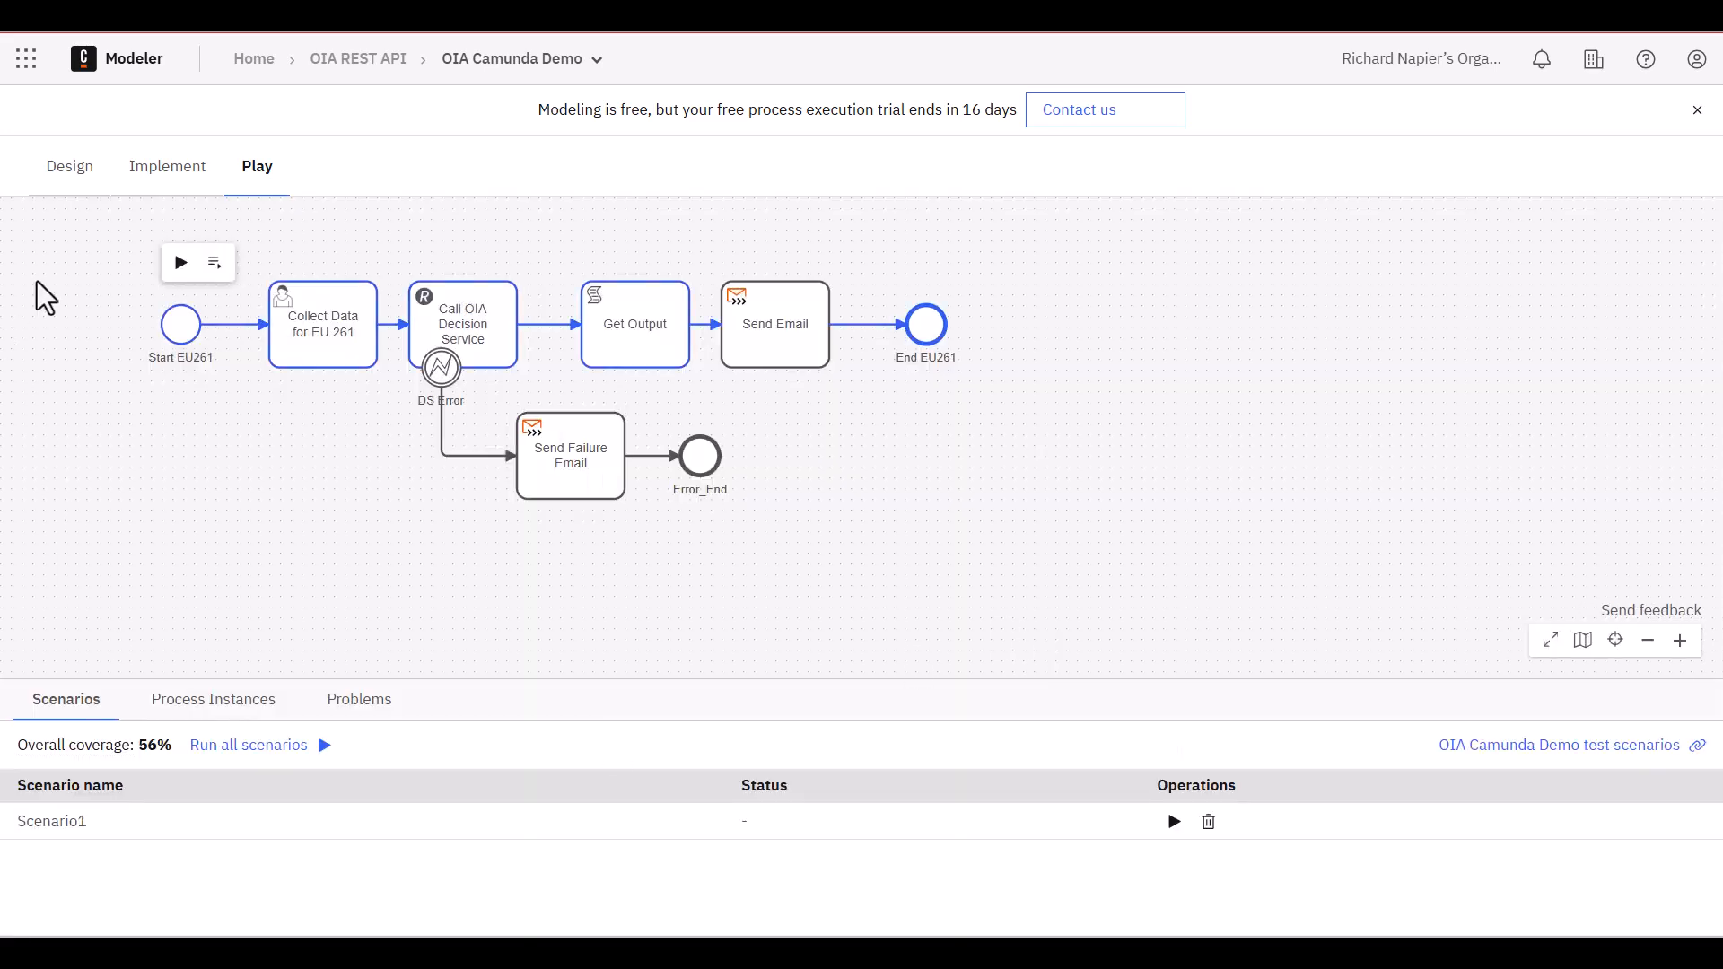
left_click(180, 263)
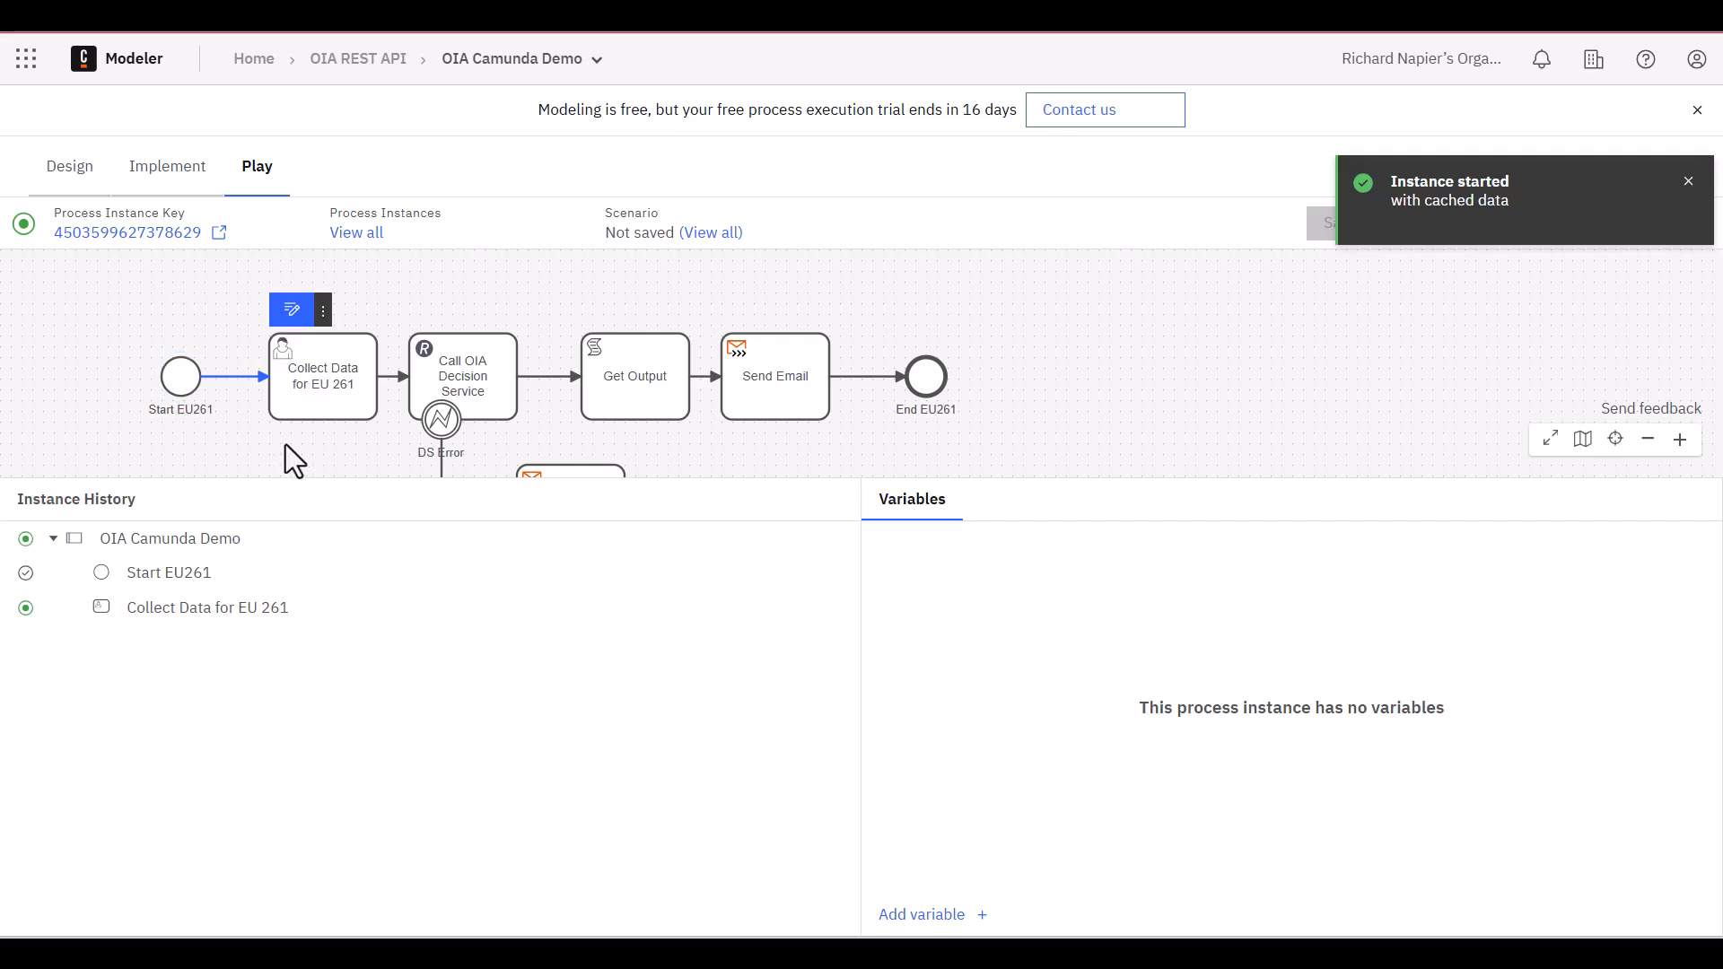
left_click(294, 312)
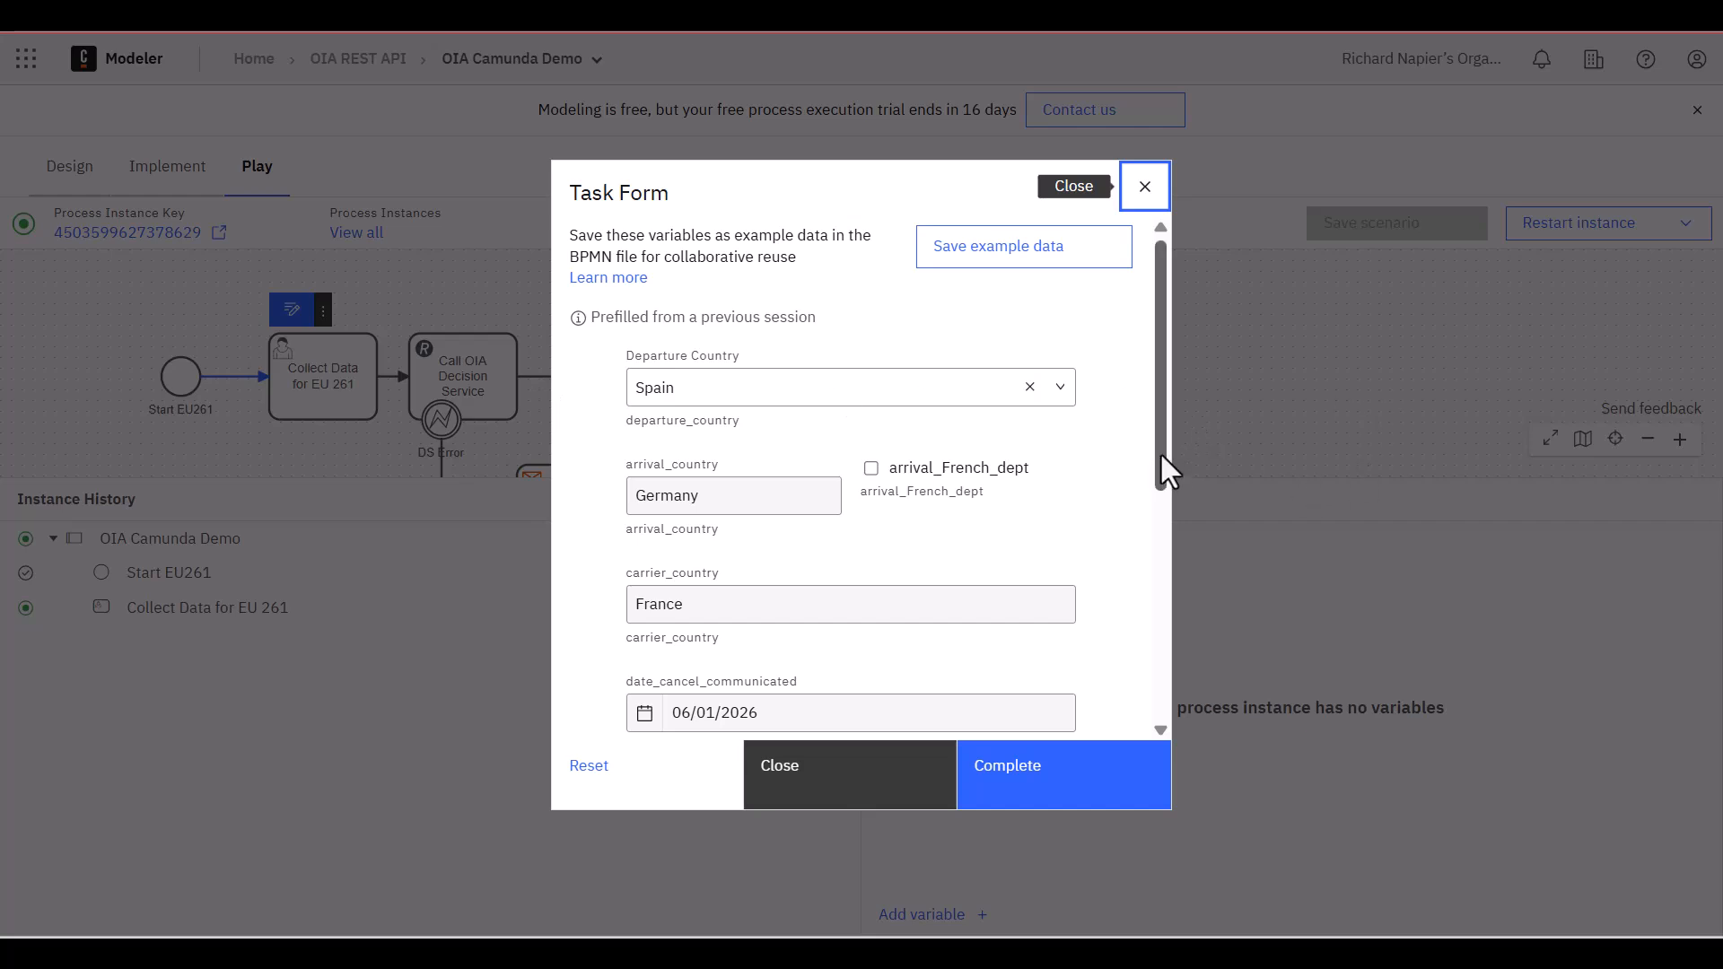
Set flight_distance to 2500 in the Collect Data for EU 261 task form
left_click_drag(1160, 451, 1176, 698)
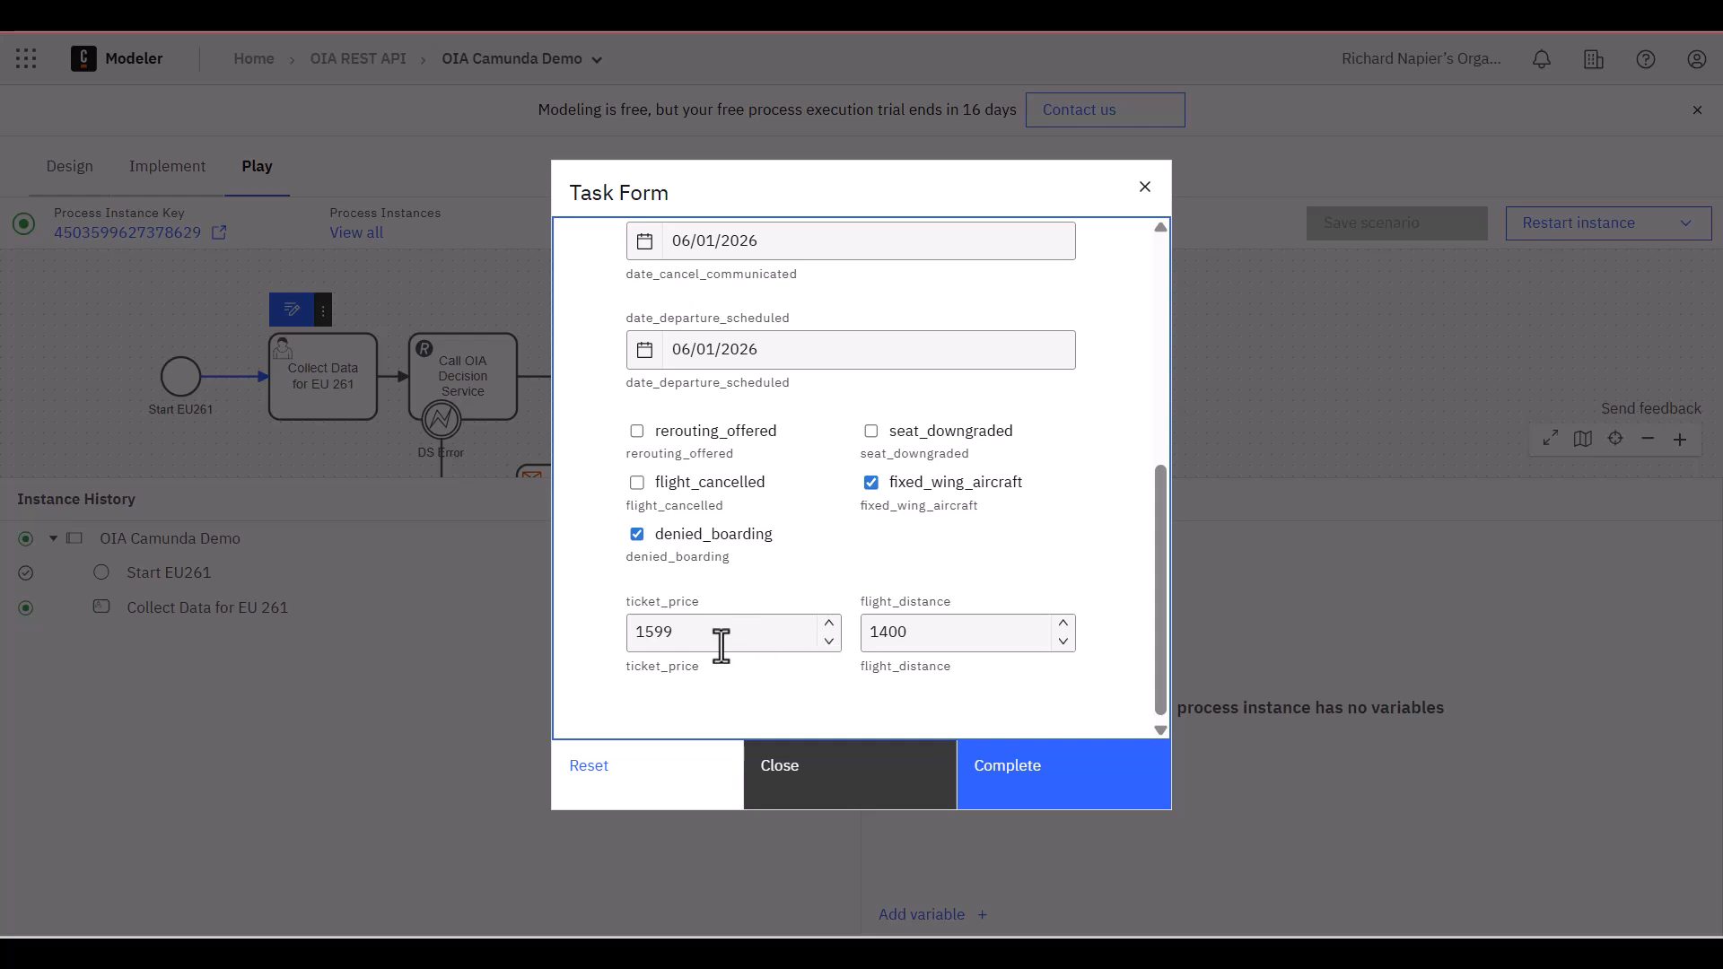
left_click_drag(1156, 646, 1064, 696)
left_click_drag(965, 633, 888, 633)
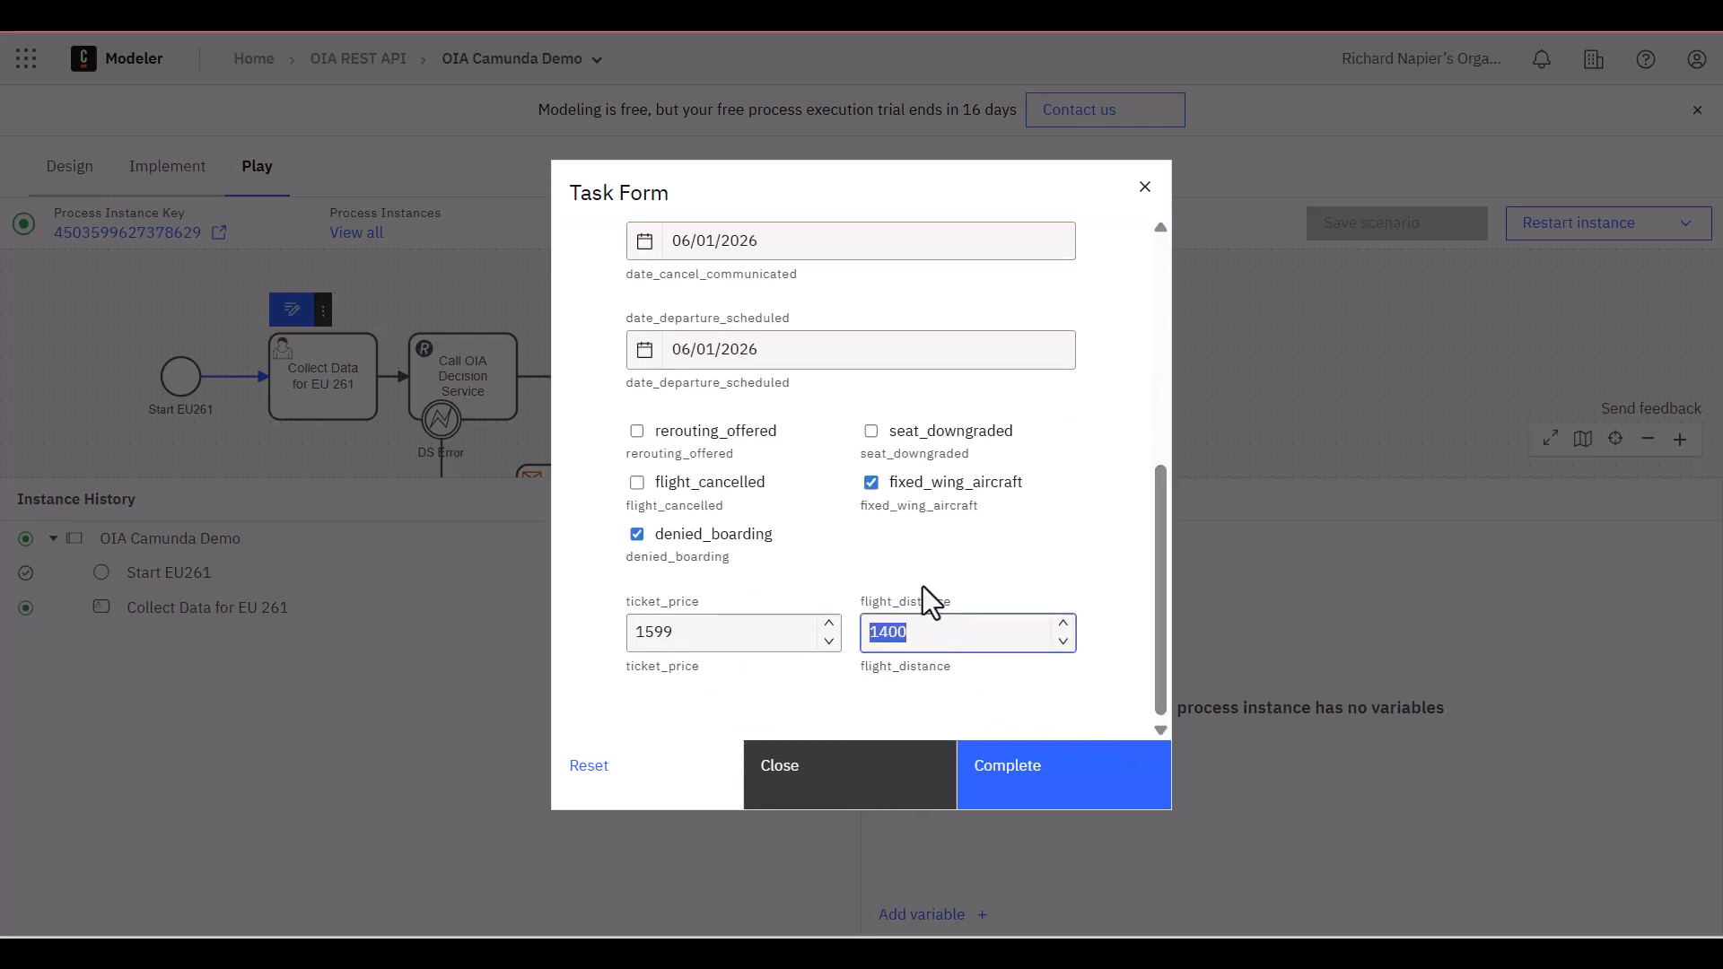
type("2500")
Change arrival_country to Ireland, keep the remaining prefilled values and complete the task form
left_click_drag(1156, 628, 1133, 366)
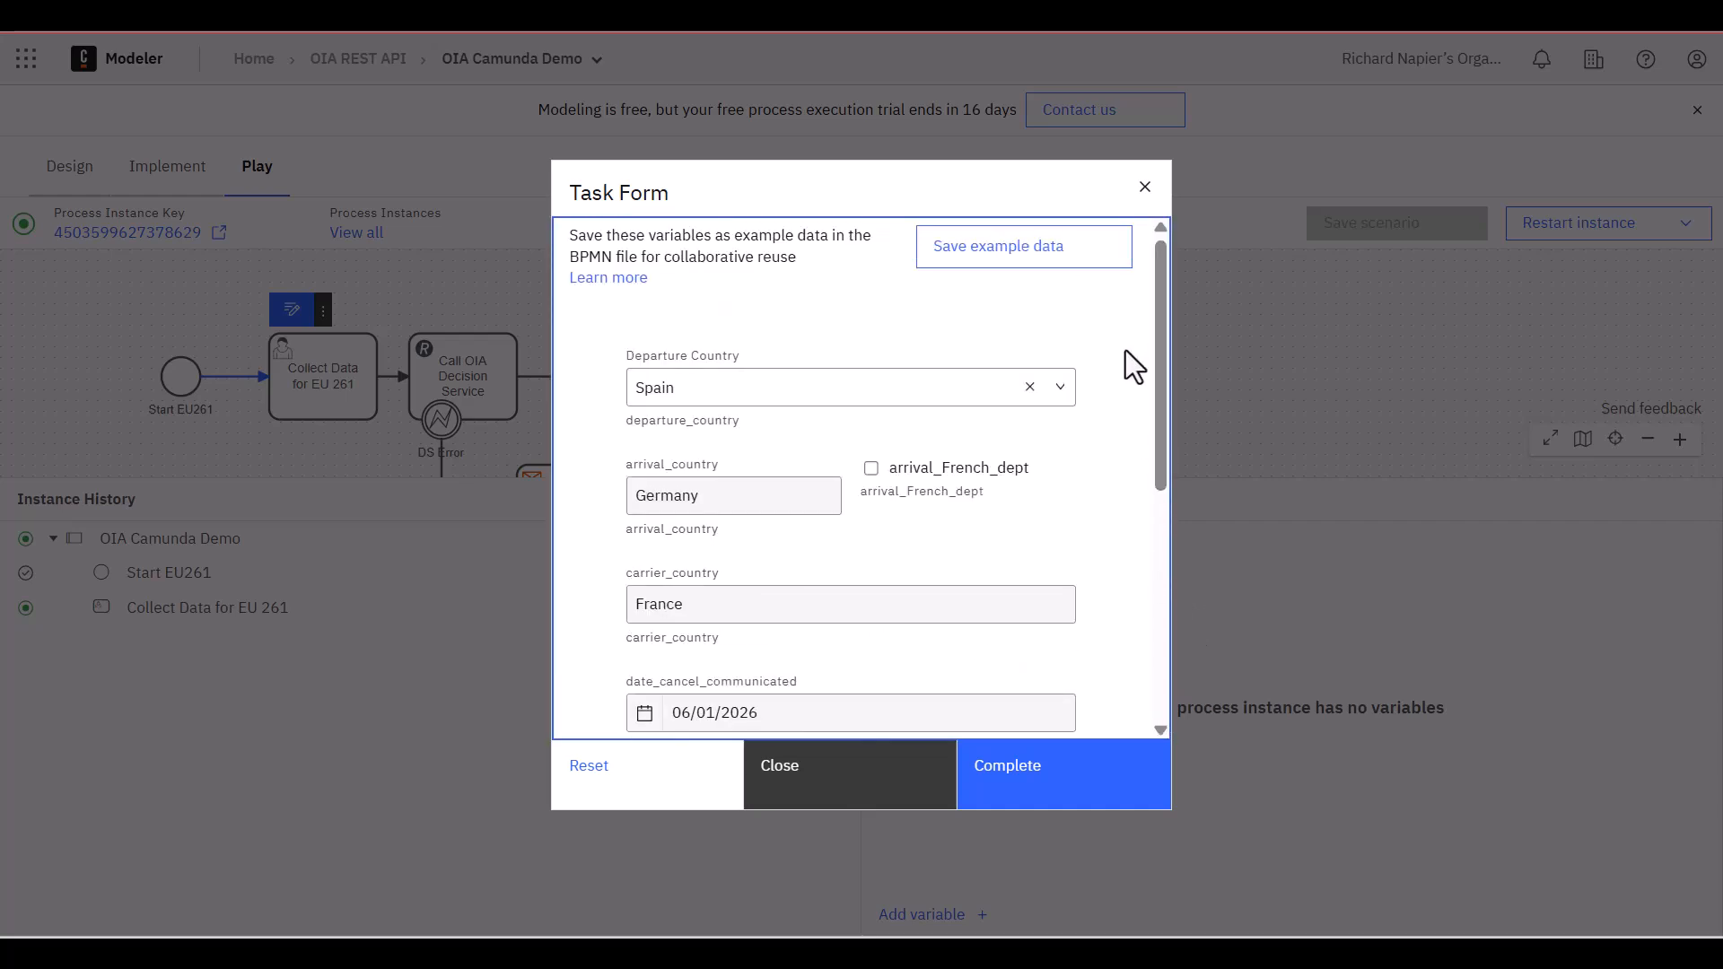
left_click_drag(738, 493, 640, 494)
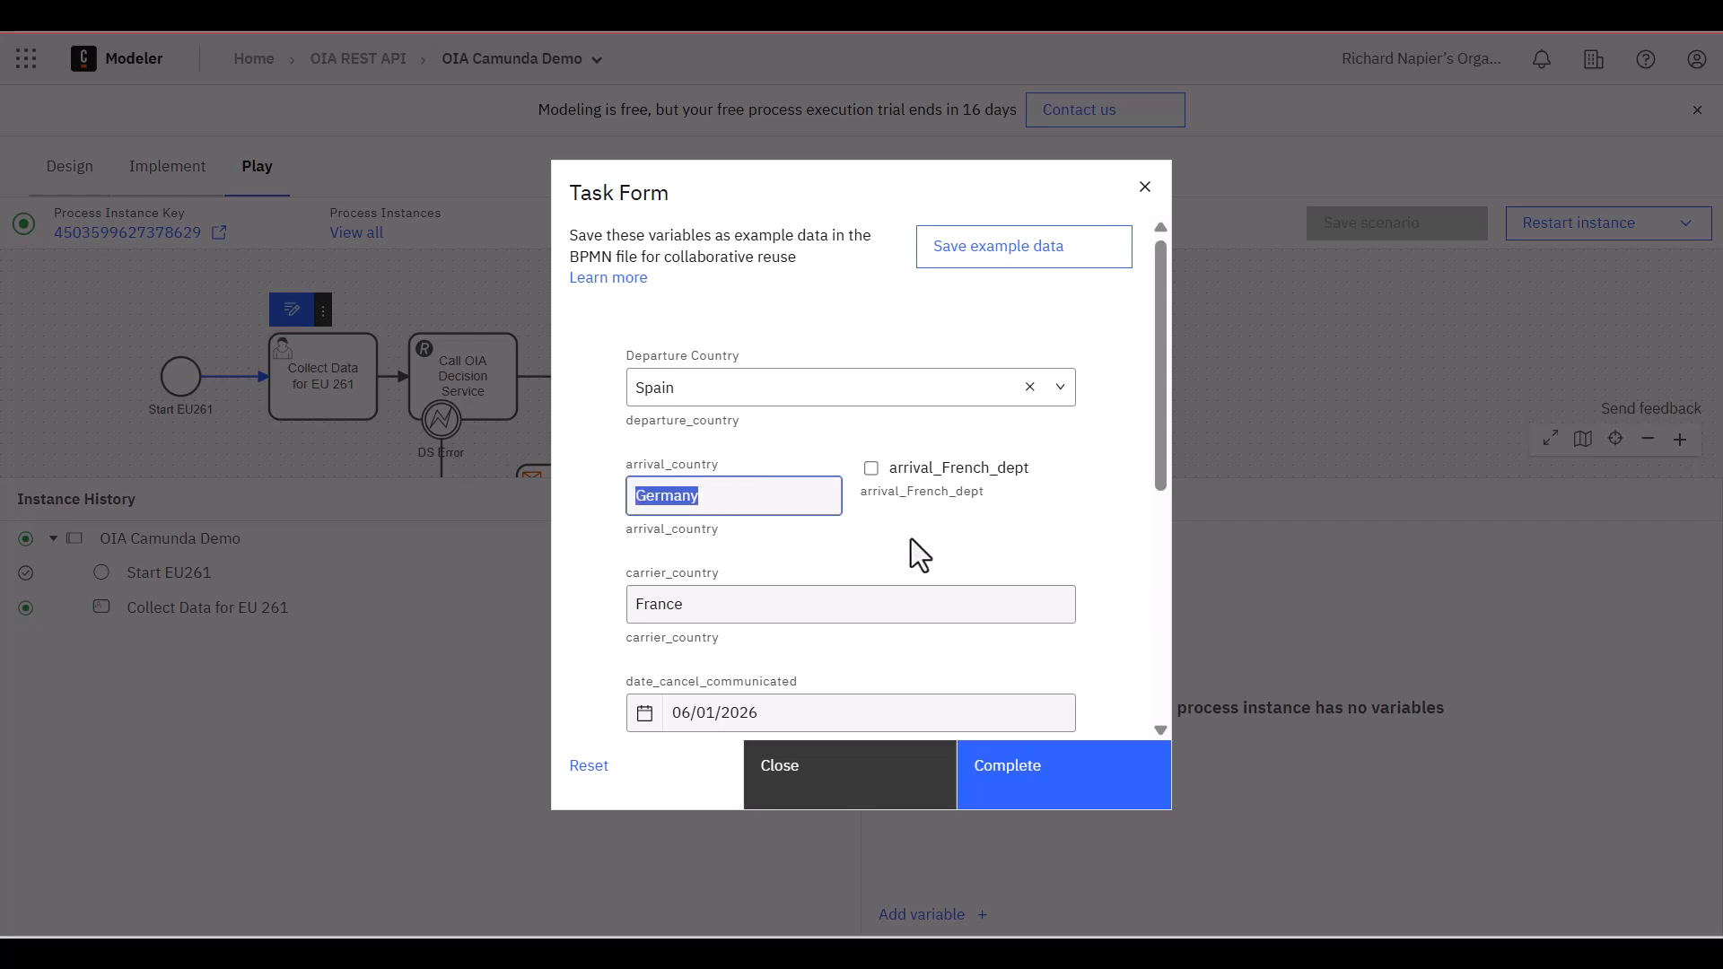
type("Ireland")
key("Tab")
key("Tab")
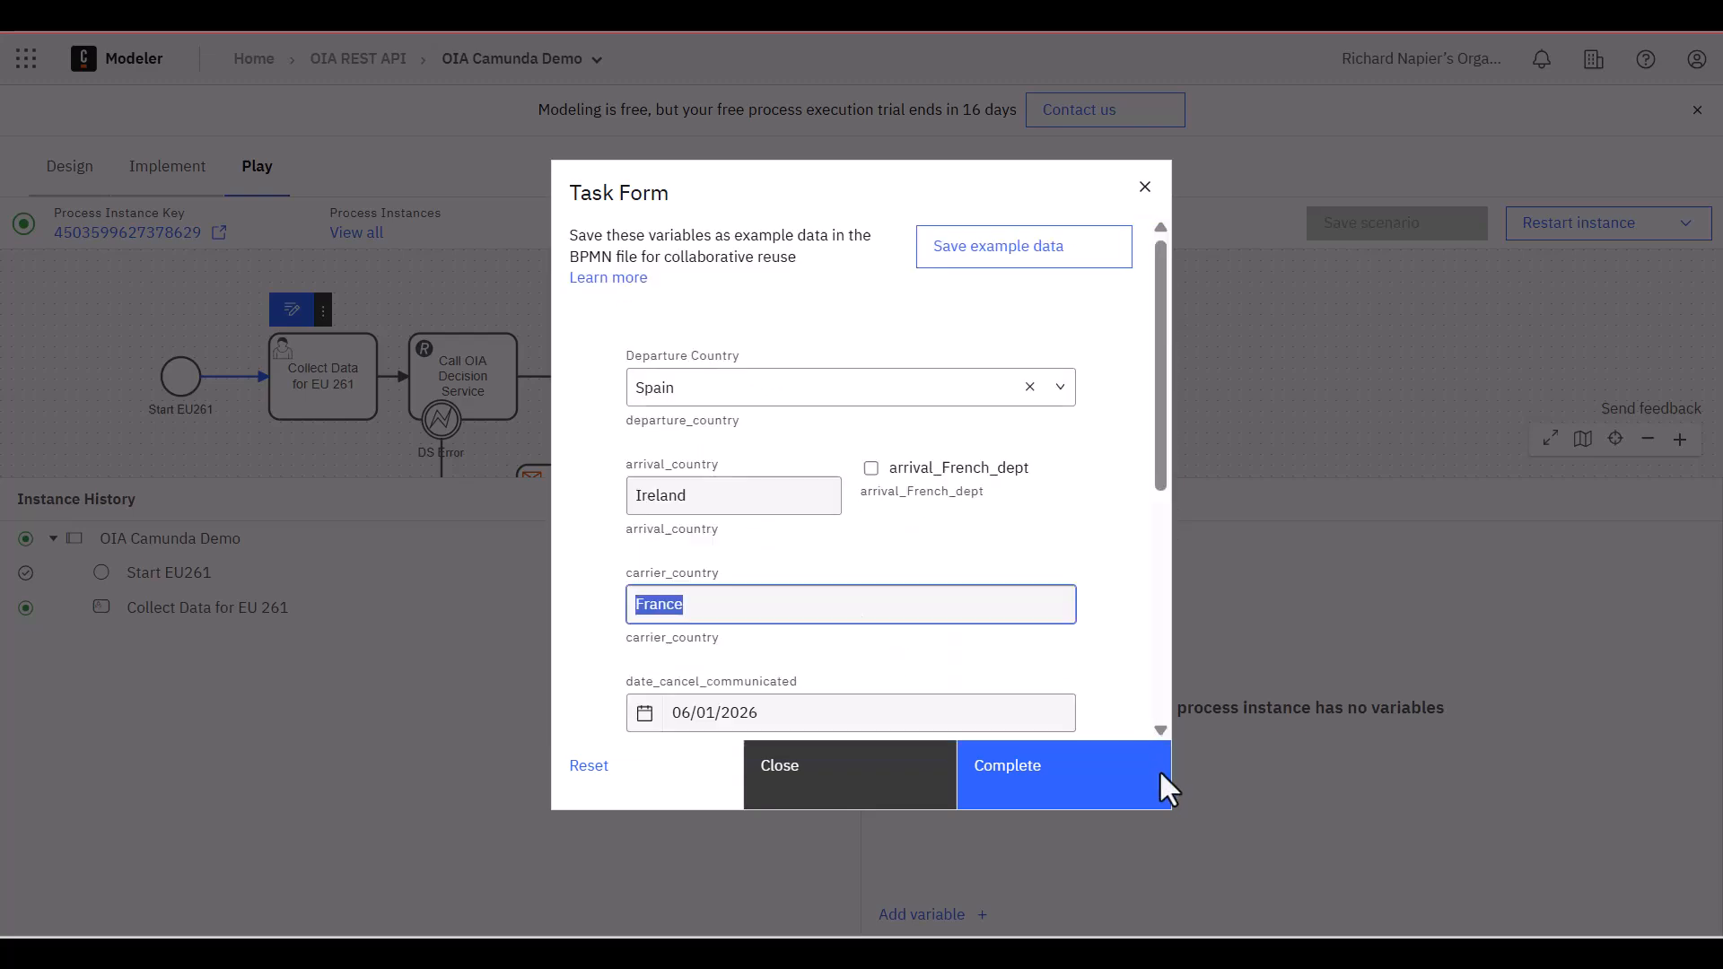
left_click_drag(1161, 377, 1160, 768)
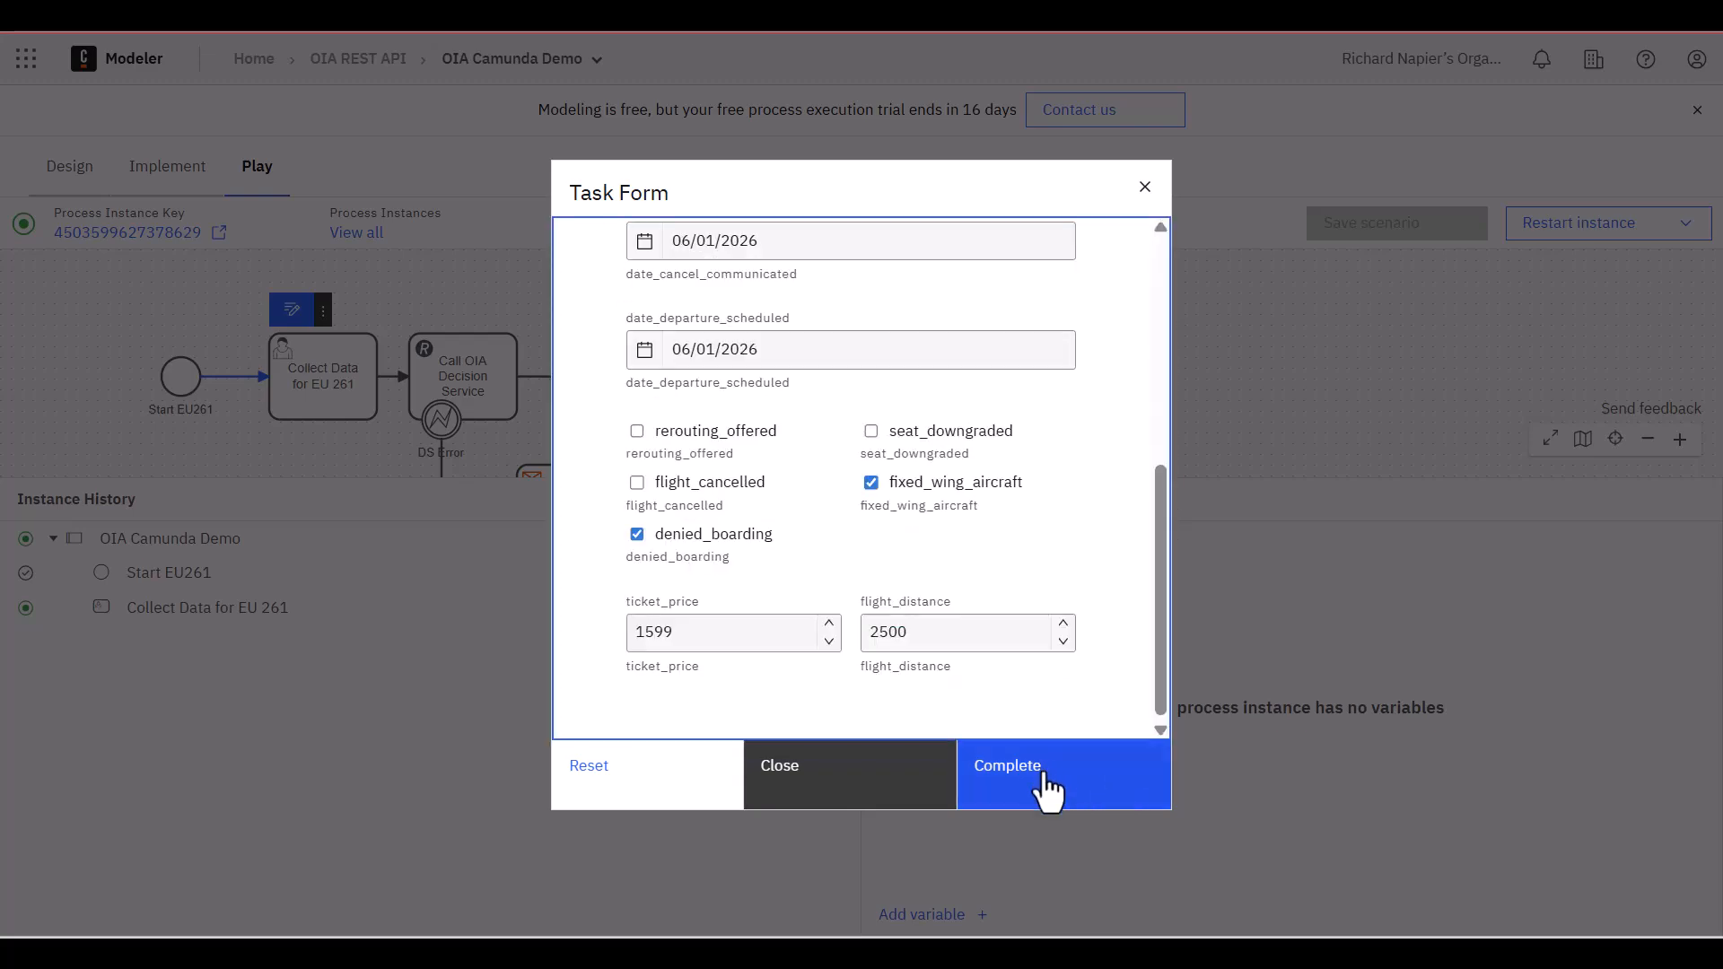
left_click(1045, 788)
Examine the full oiaRaw variable of the Get Output task, especially the comp_amount and comp_entitlement values in the response body
mouse_move(415, 385)
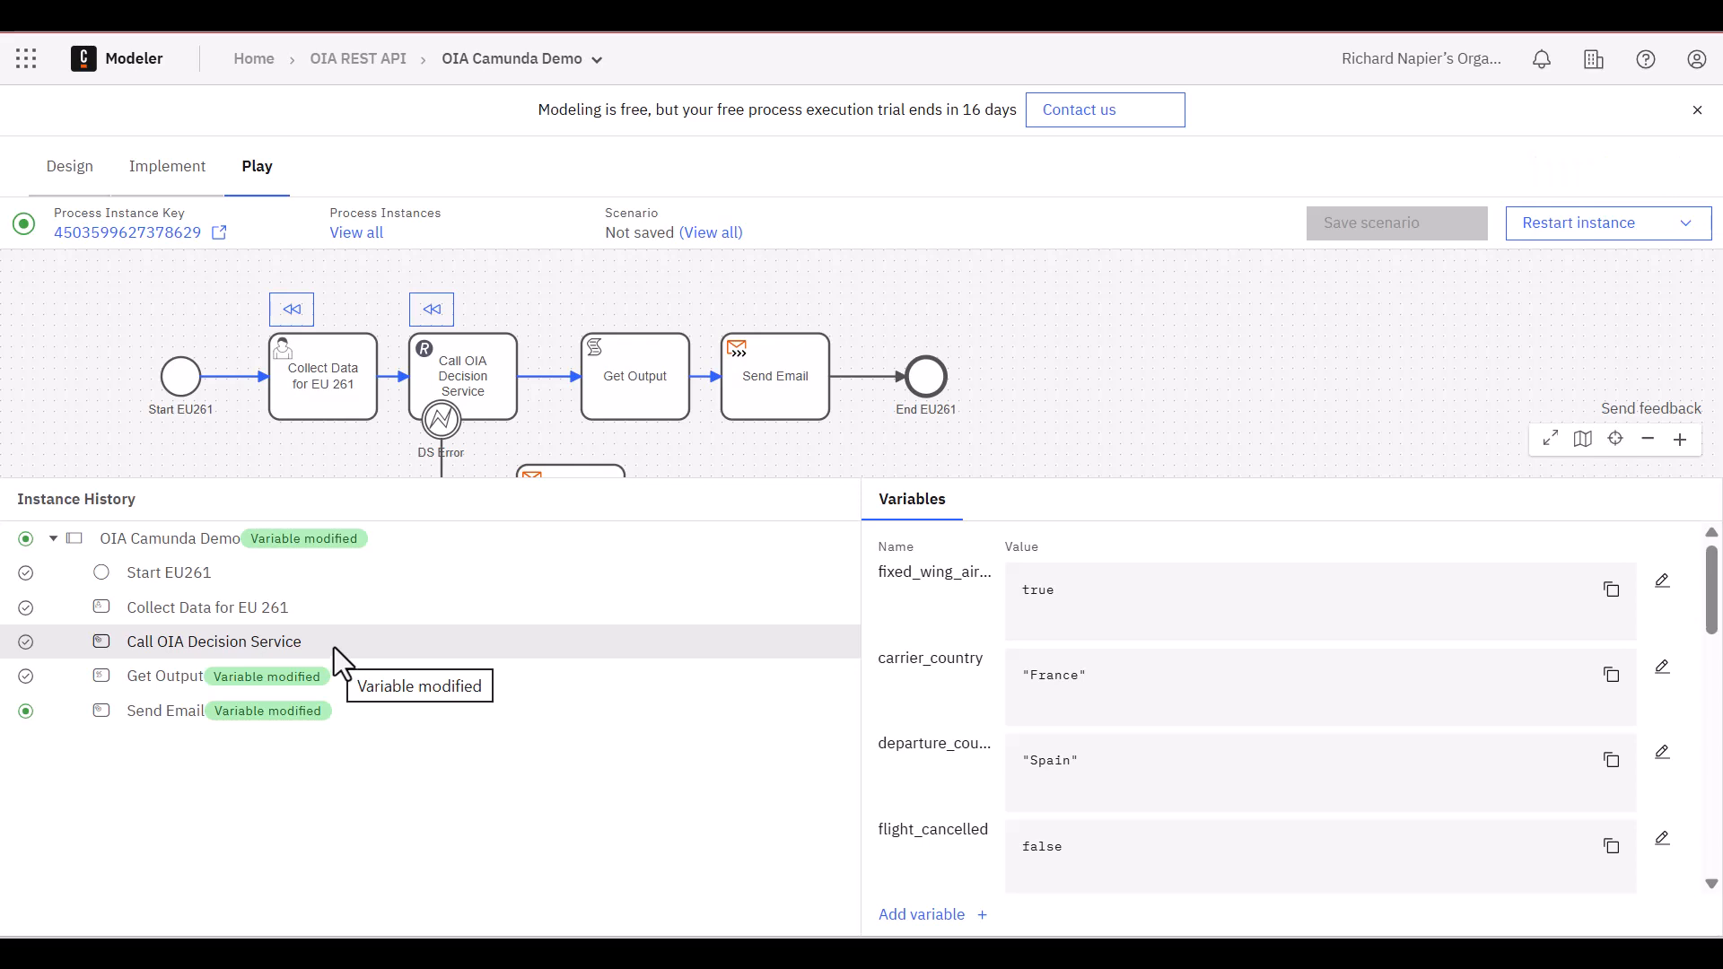
left_click(161, 695)
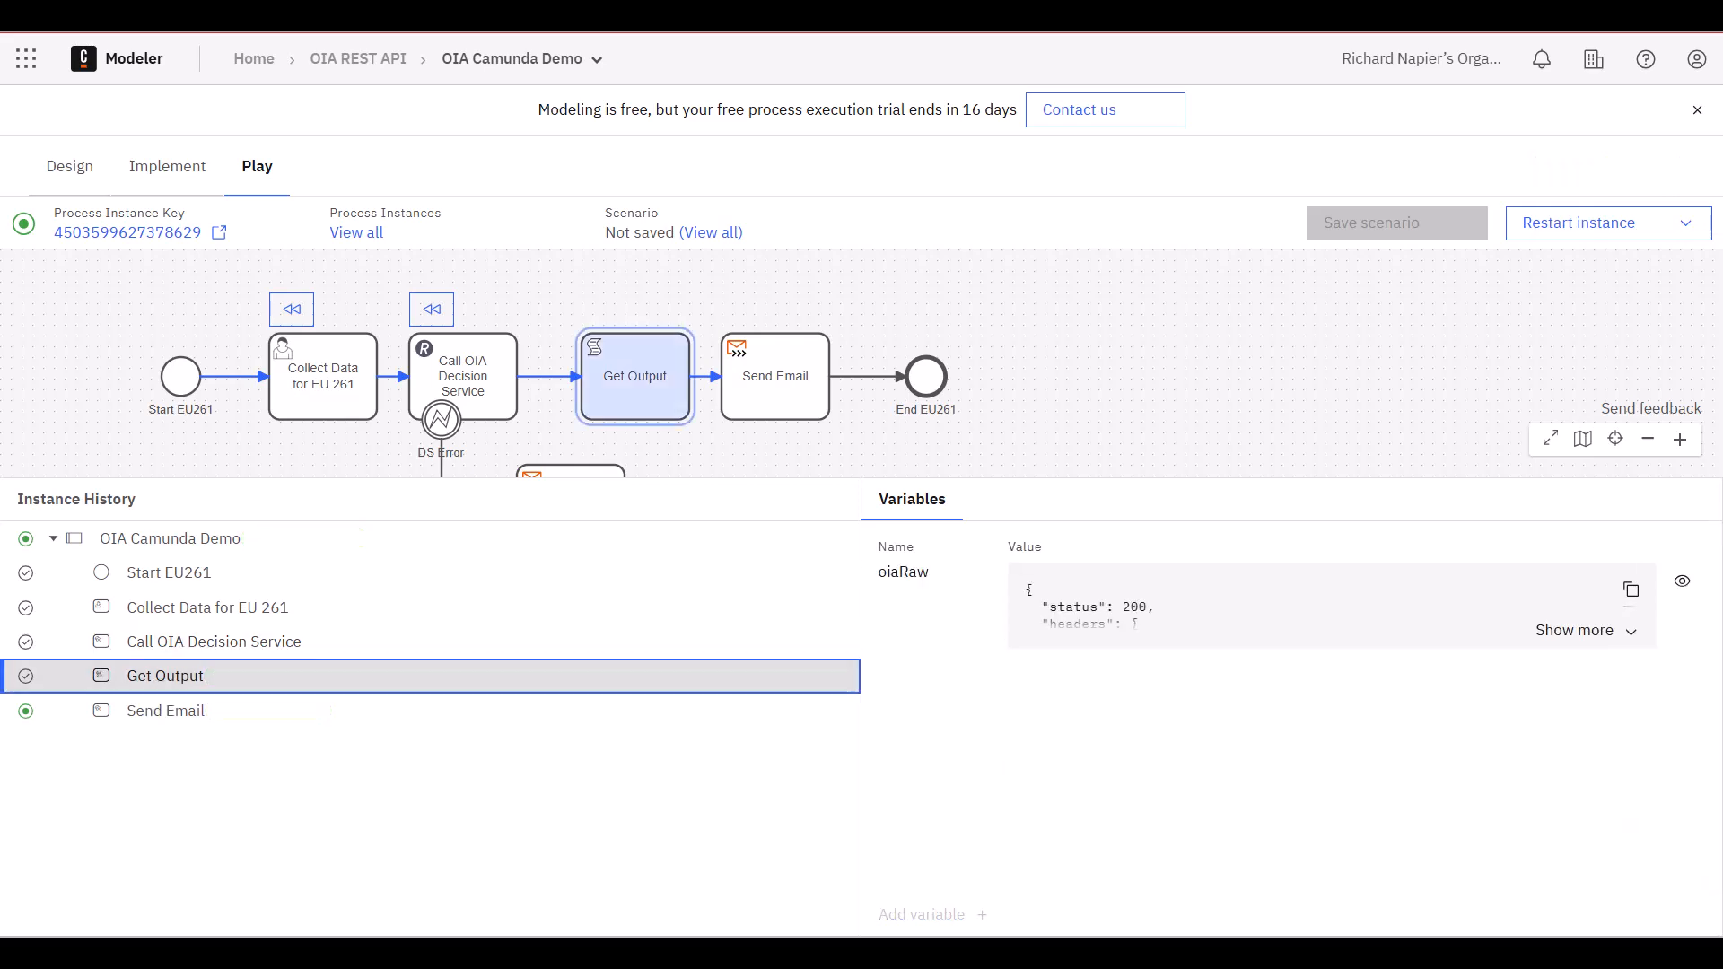
left_click(1586, 630)
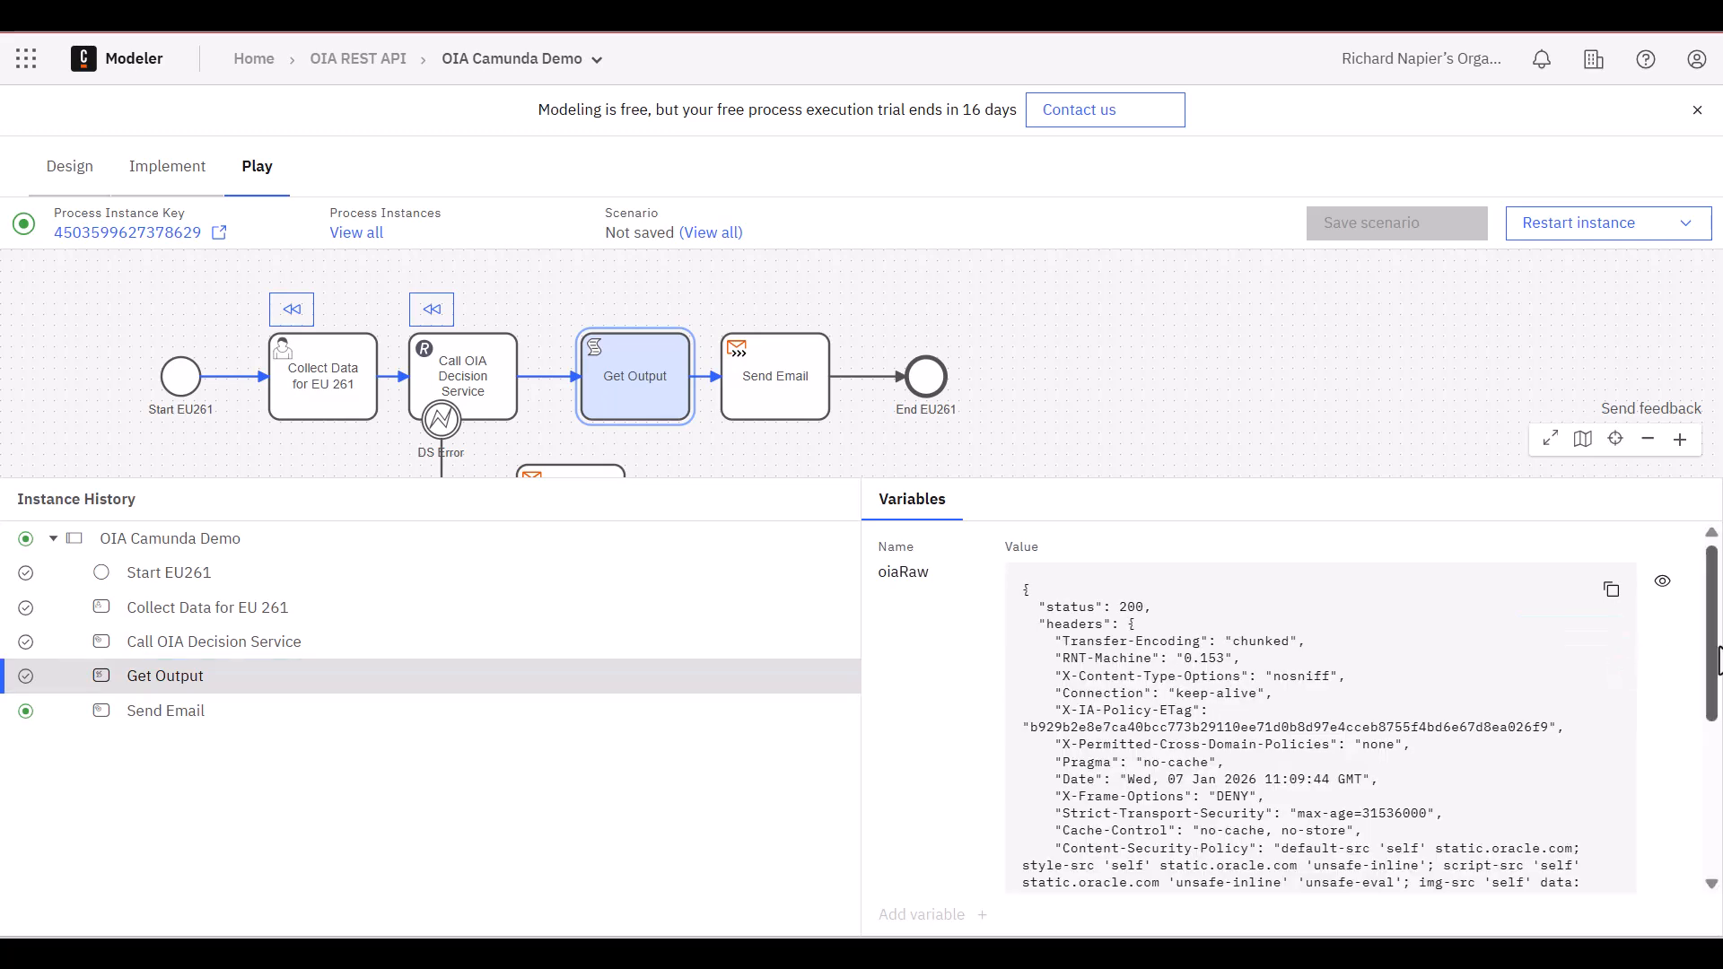
scroll(1714, 718, "down", 3)
scroll(1714, 752, "down", 2)
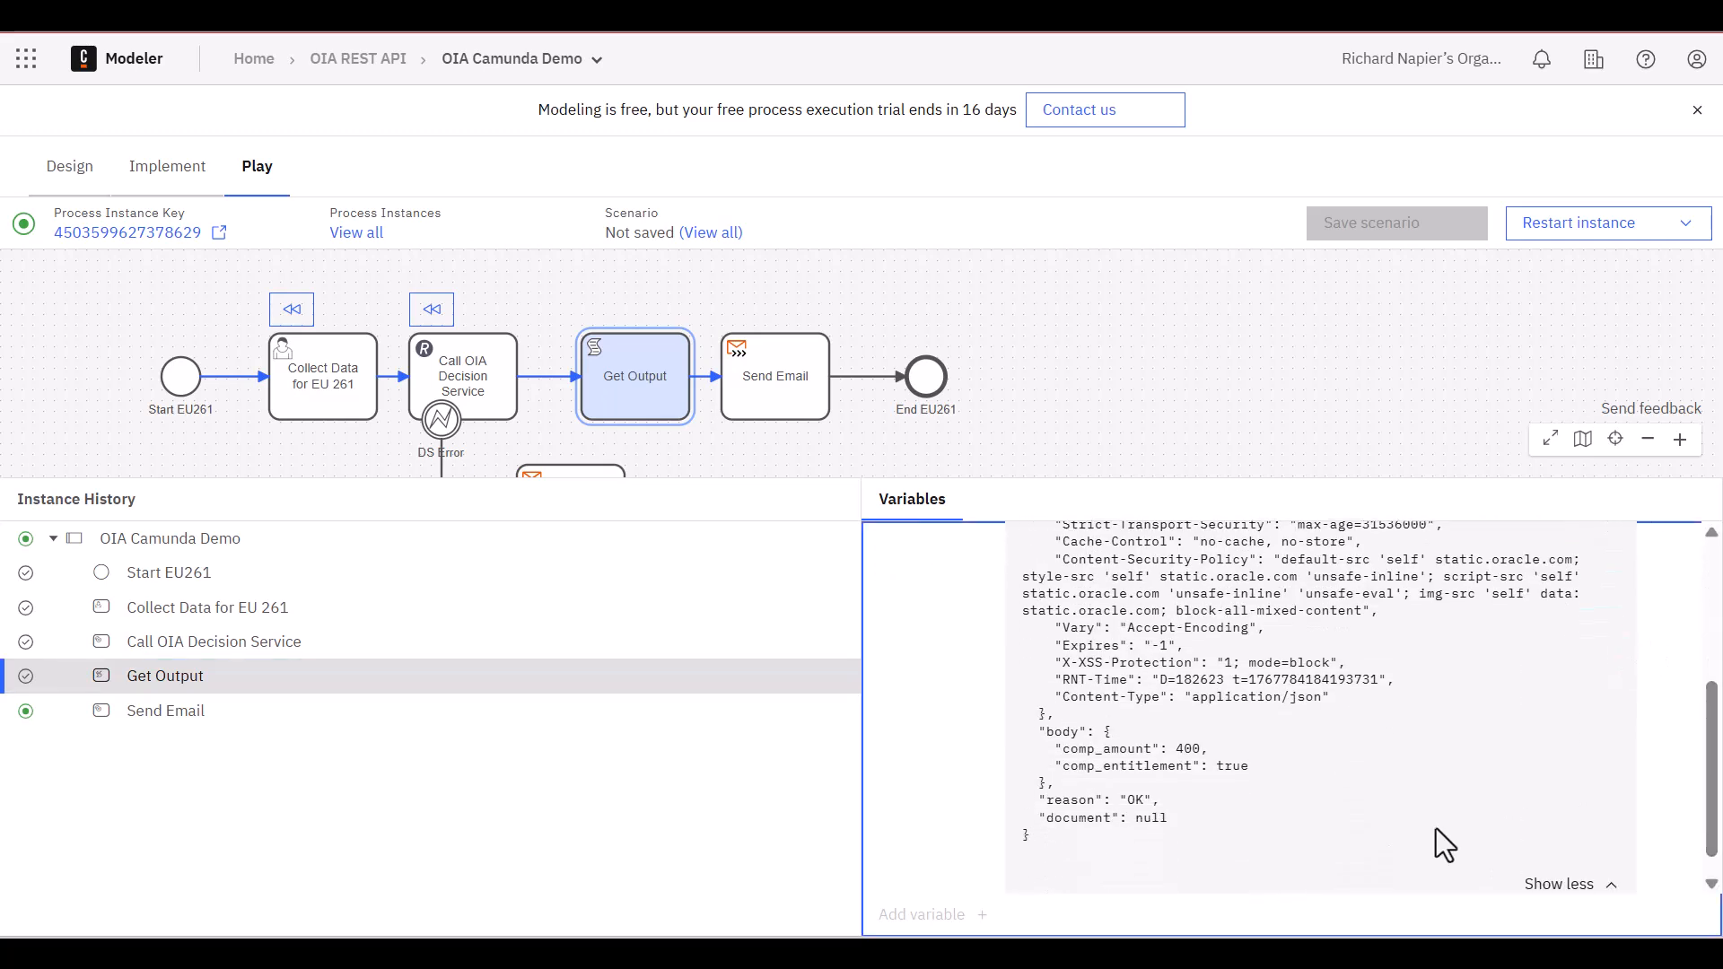
left_click_drag(1041, 731, 1273, 789)
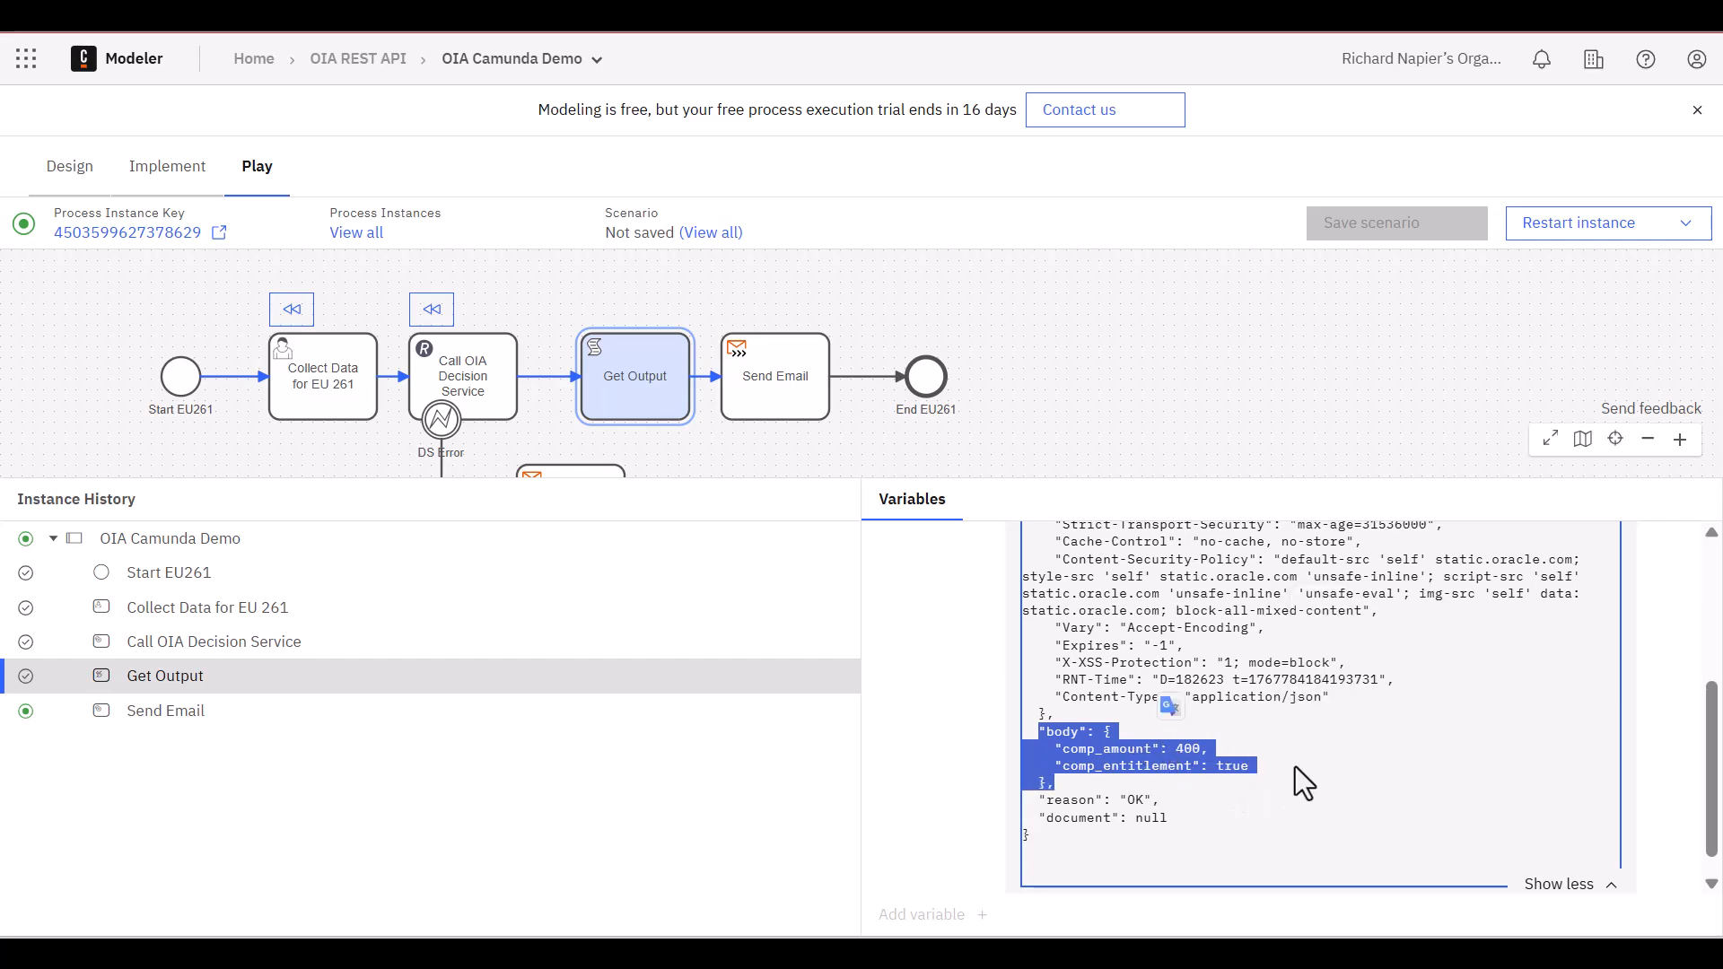
left_click(1243, 749)
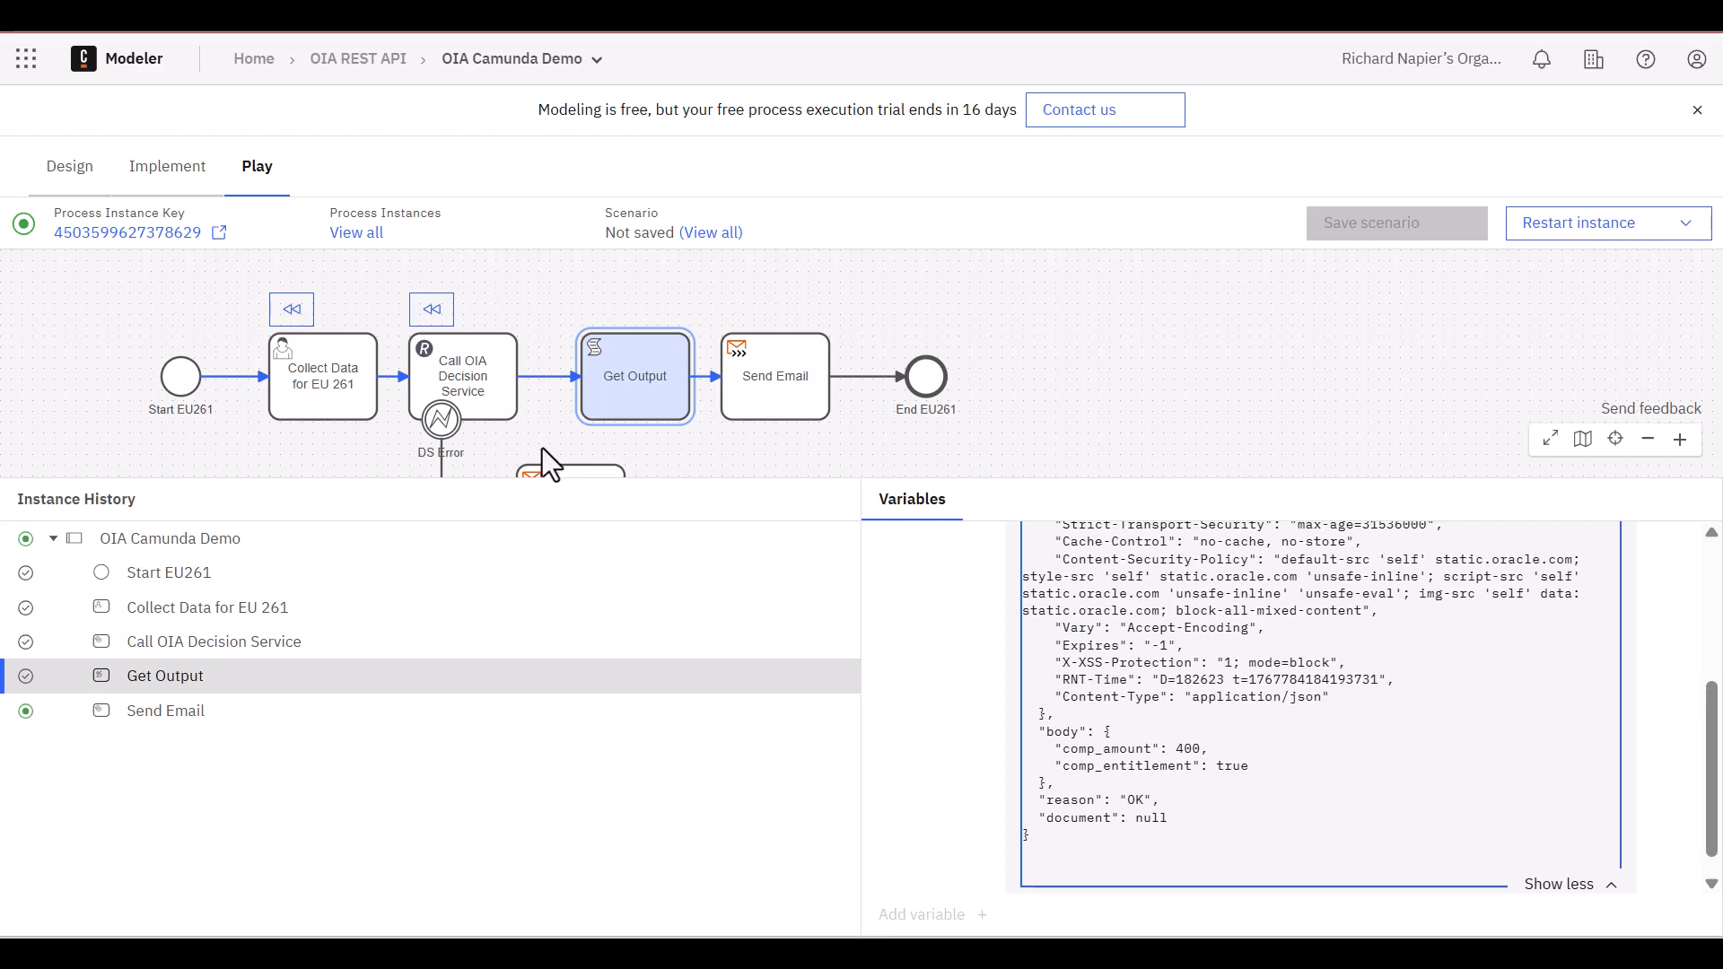
Deploy and run the diagram on TestCluster from Implement mode and view the started process instance in Operate
left_click(166, 164)
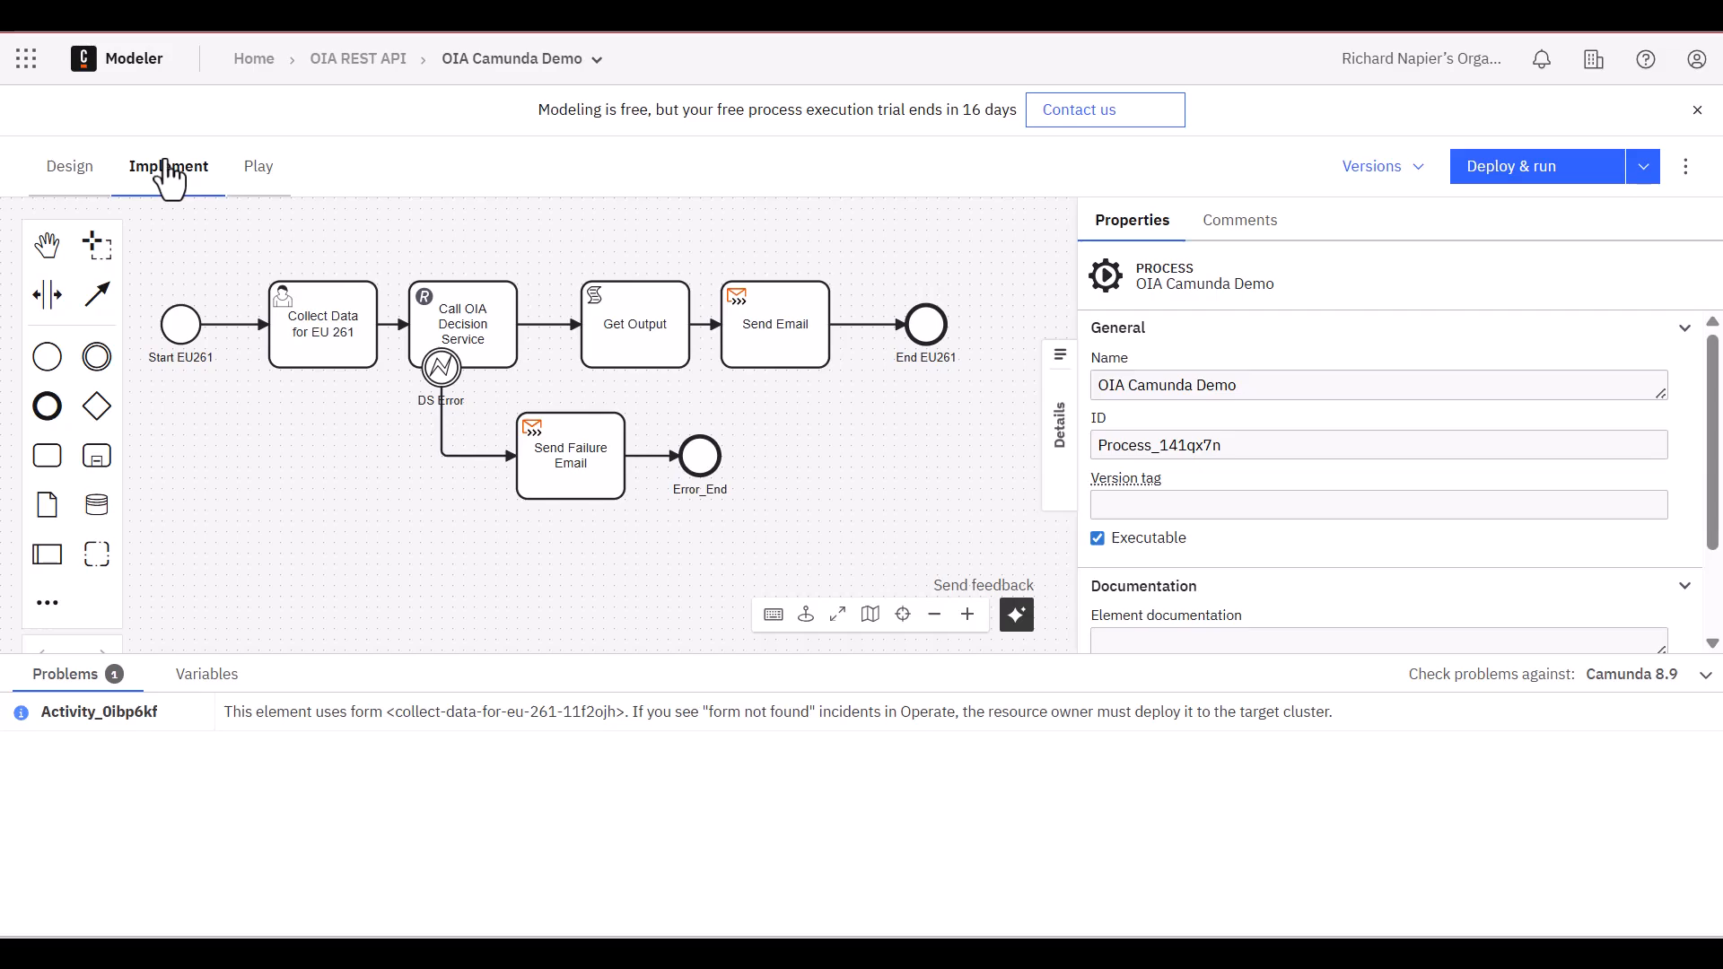
left_click(1579, 175)
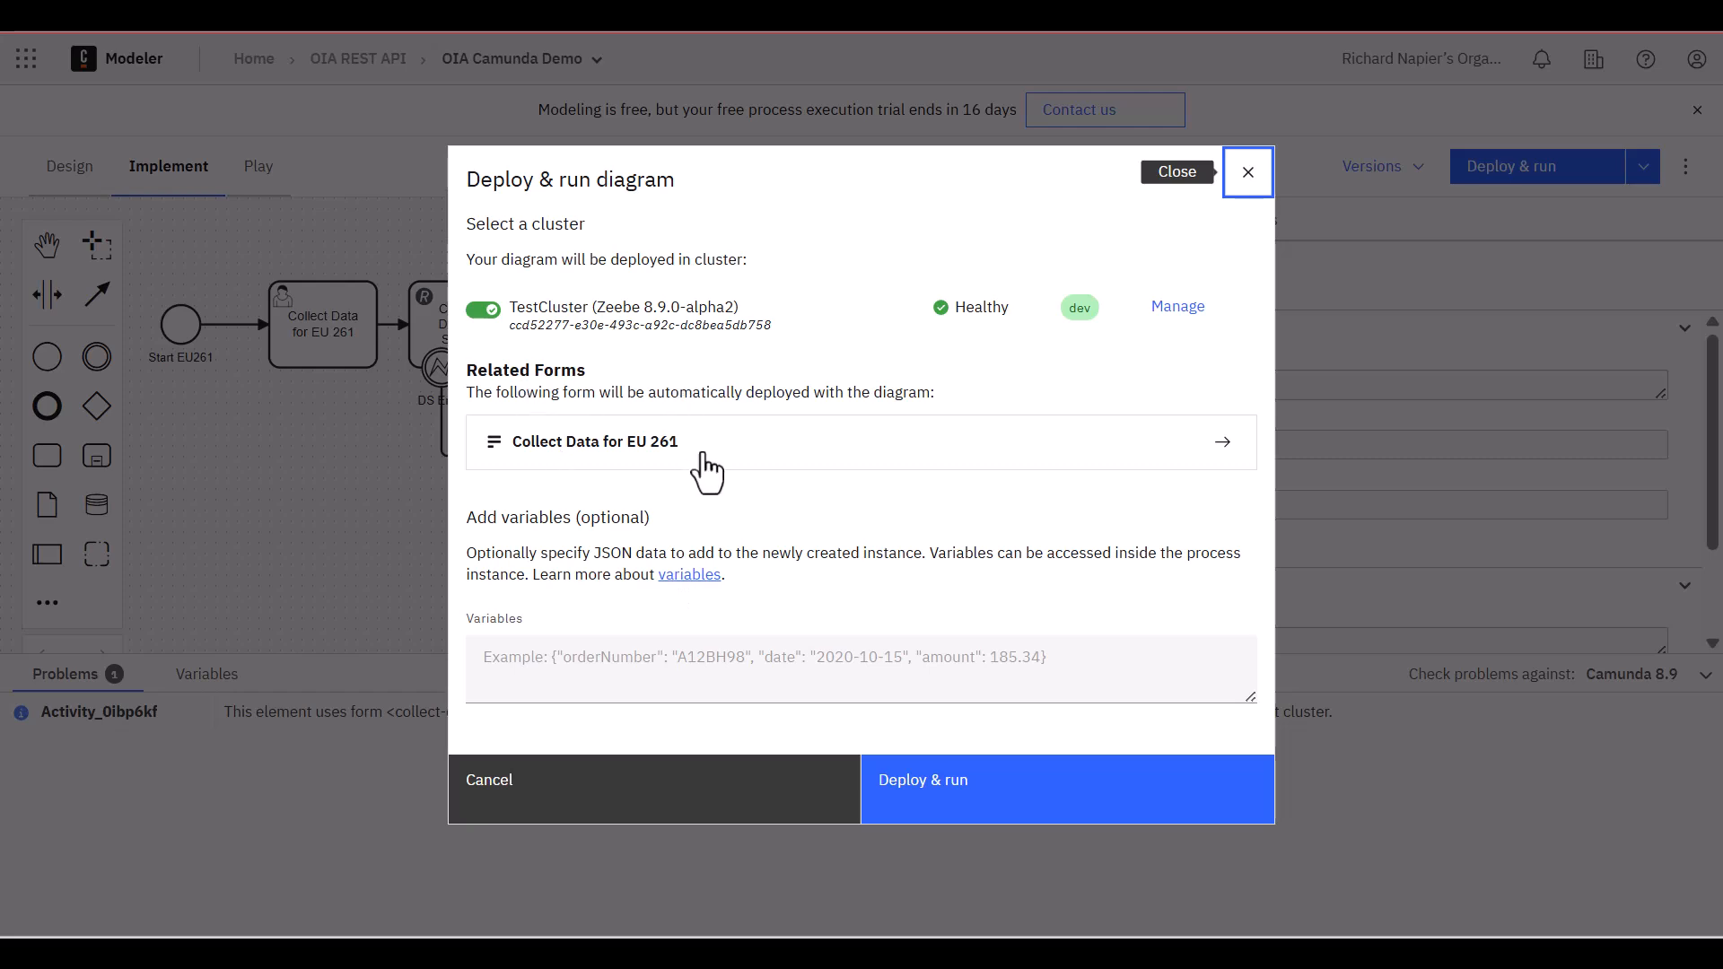
left_click(974, 812)
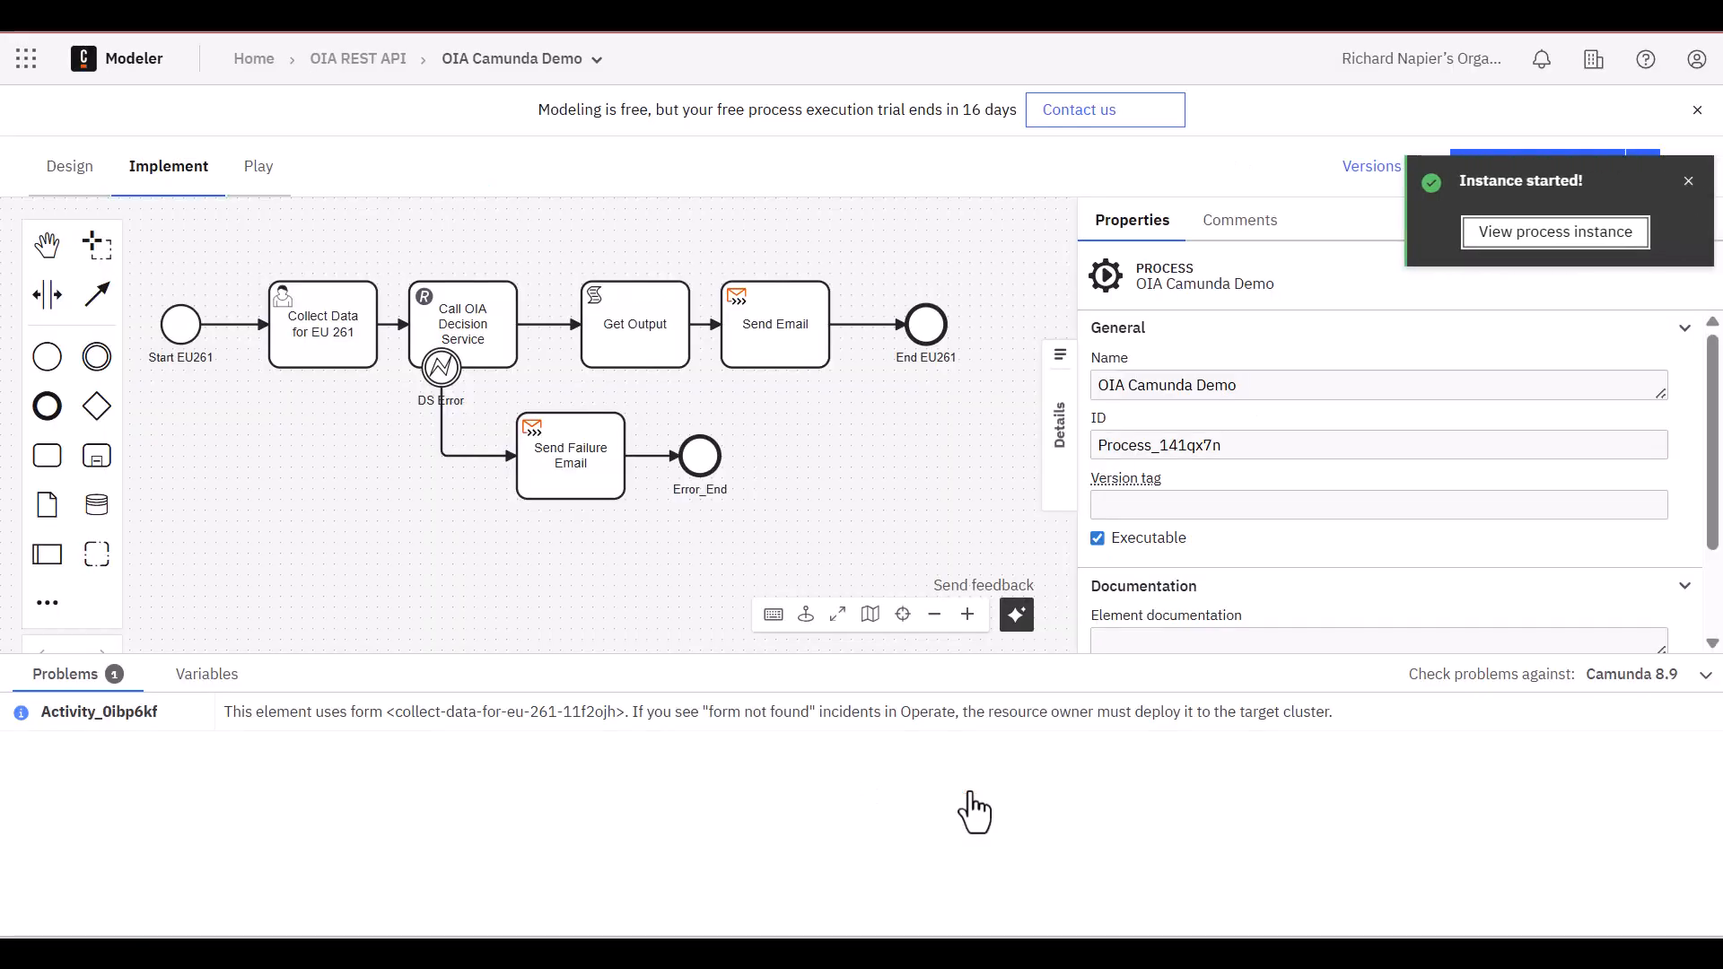
left_click(1552, 235)
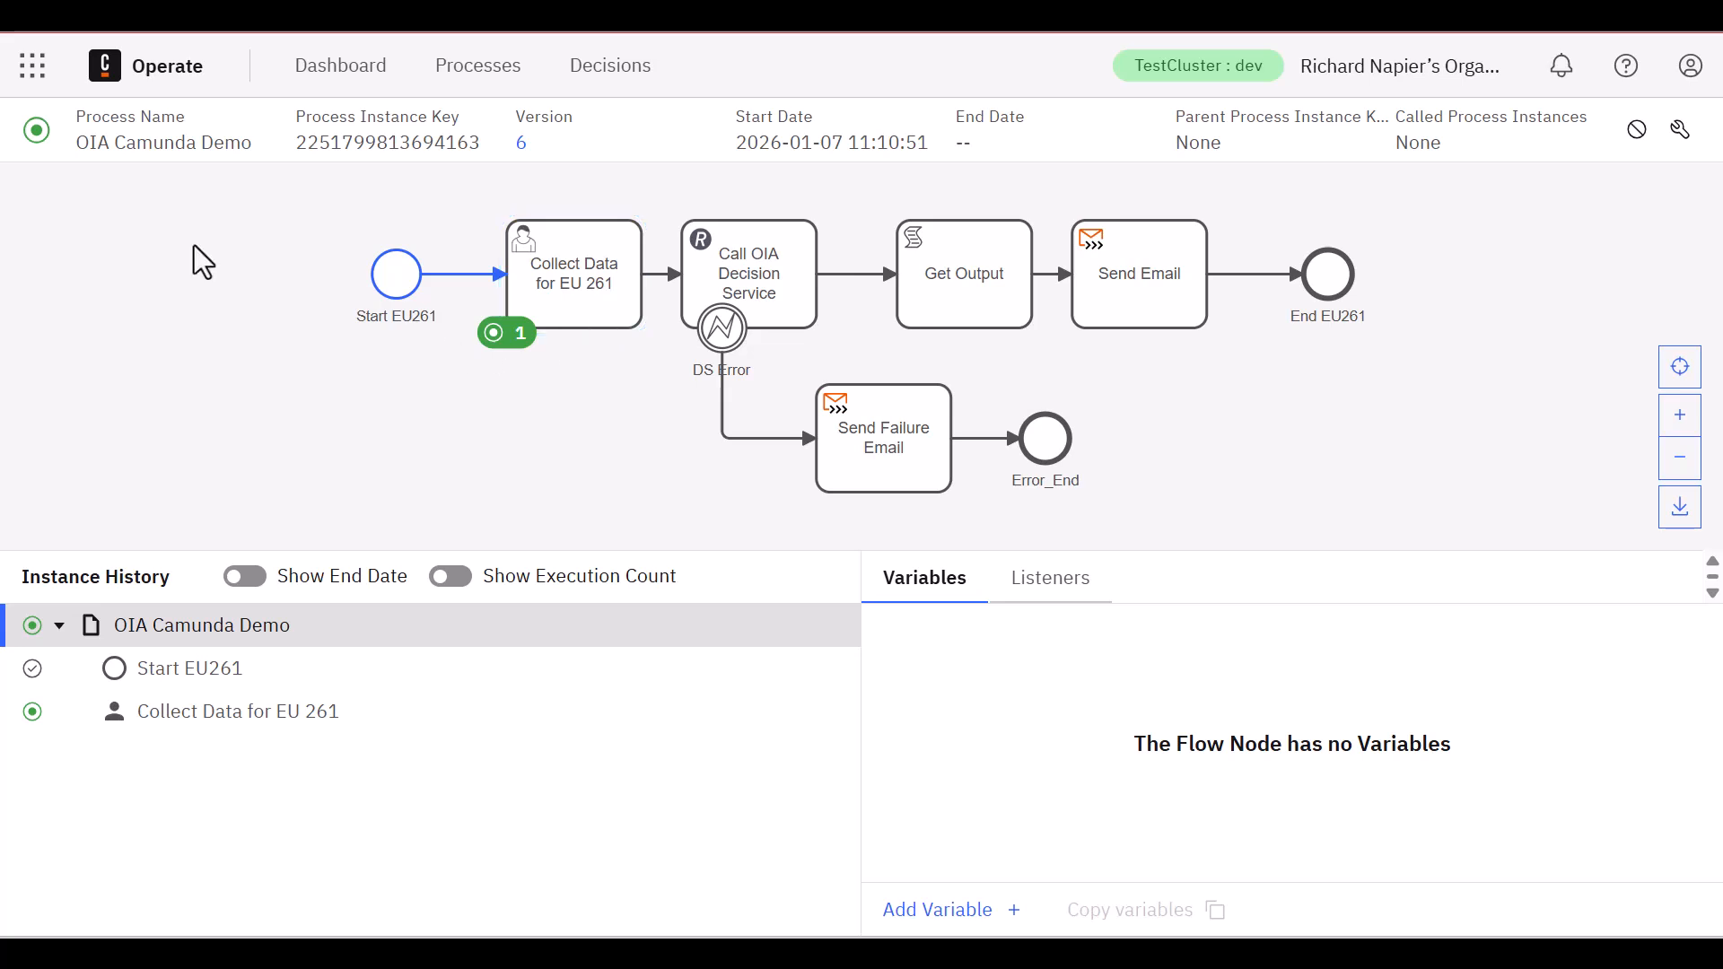
Switch to Tasklist, open the newest Collect Data for EU 261 task and assign it to yourself
left_click(29, 66)
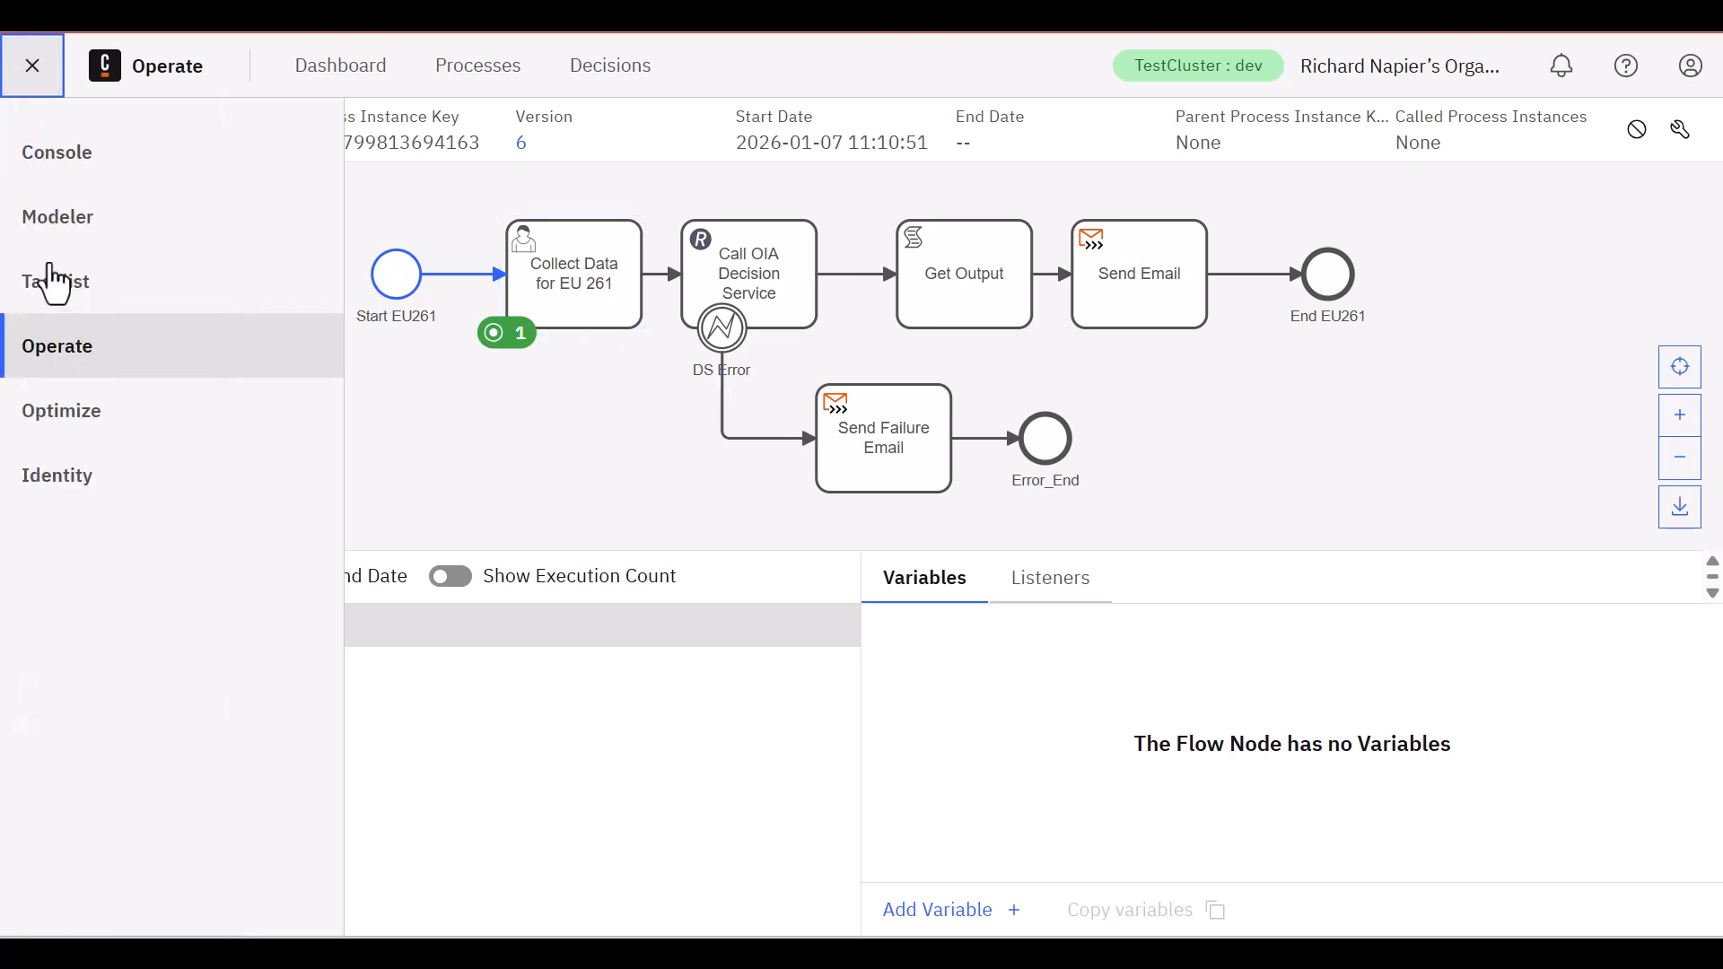
left_click(99, 290)
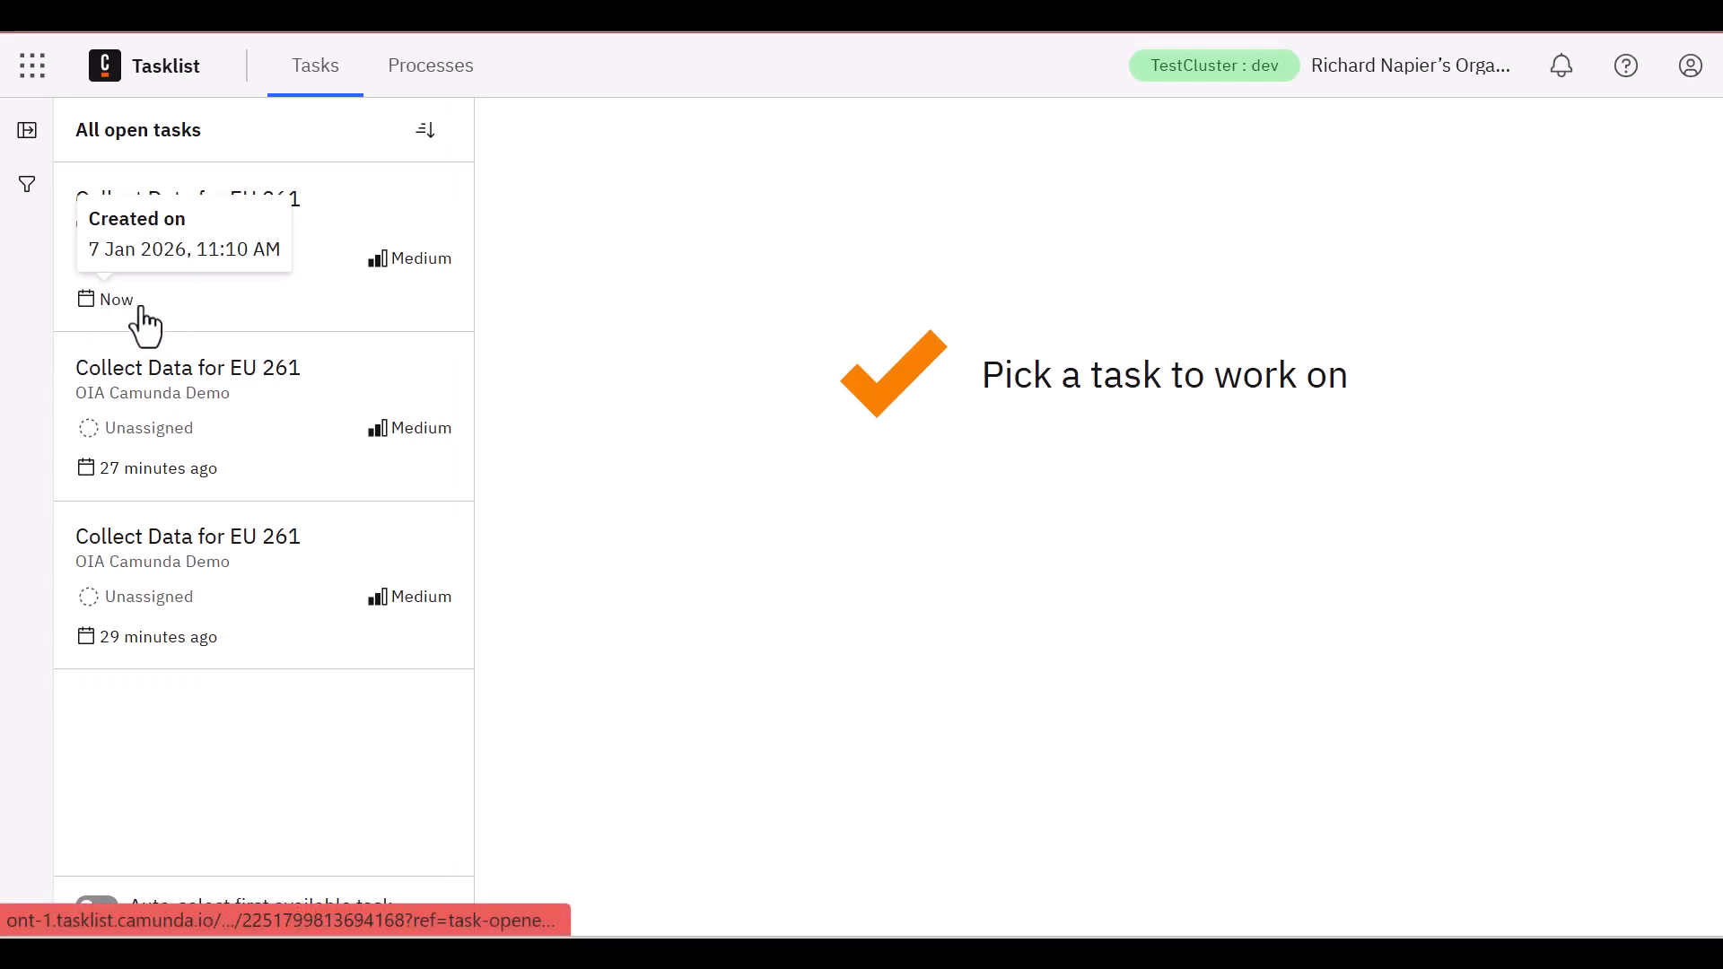
left_click(252, 272)
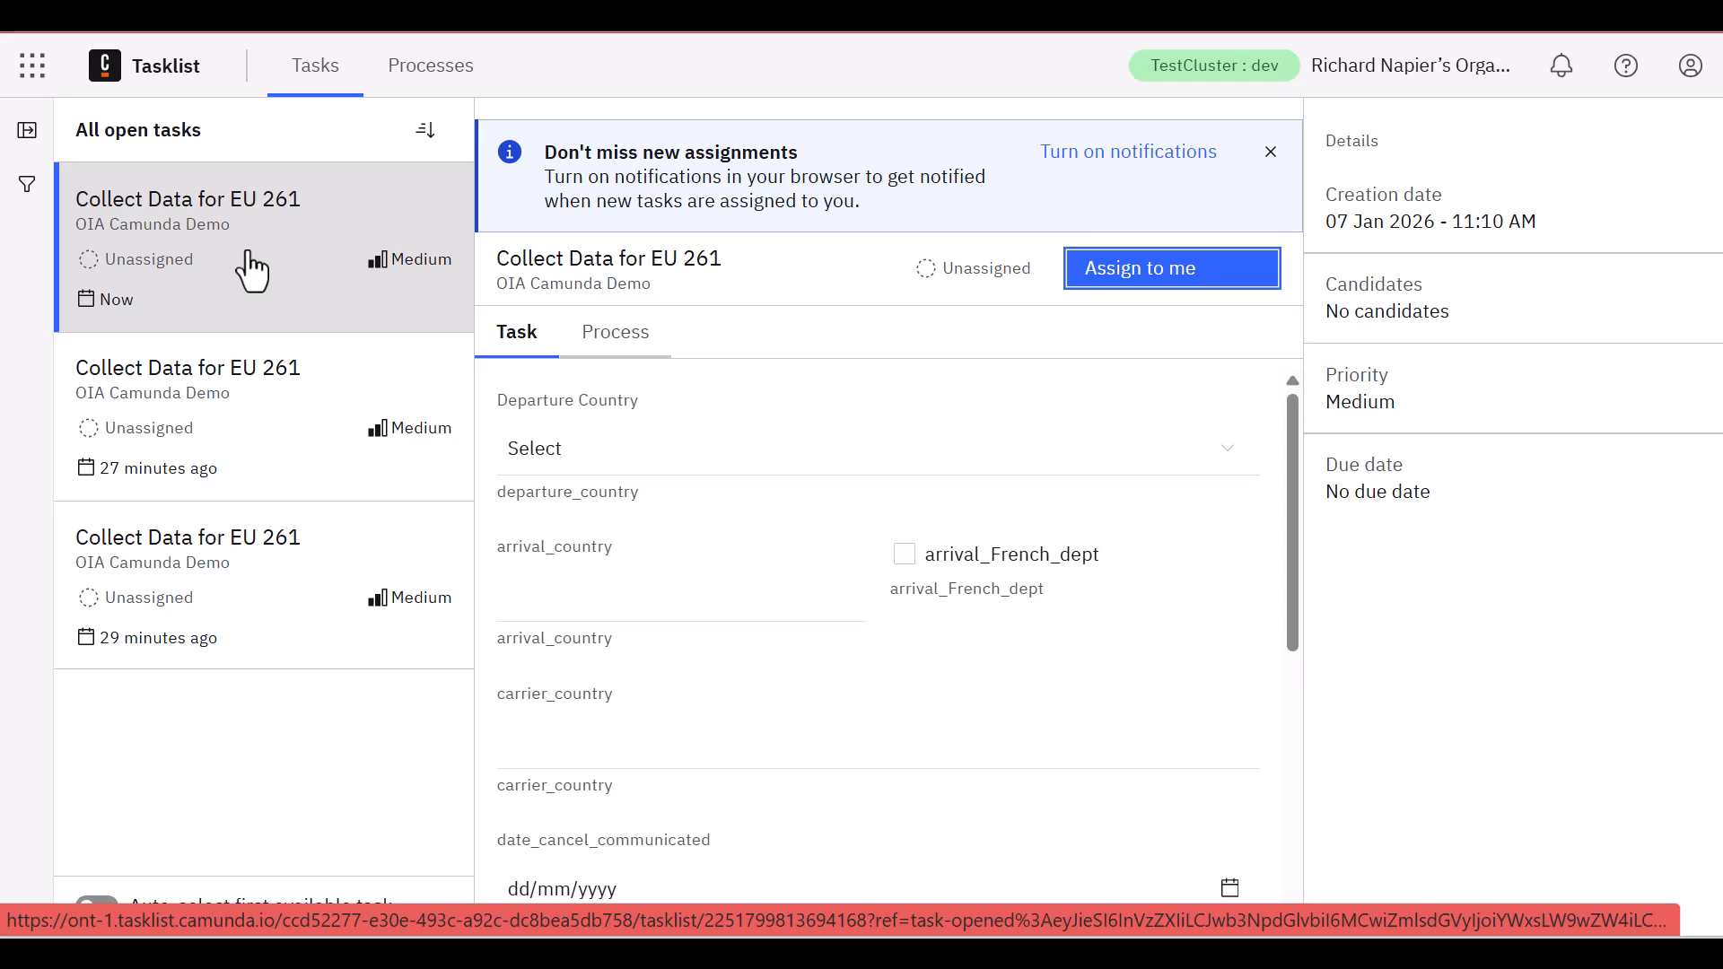
left_click(1117, 279)
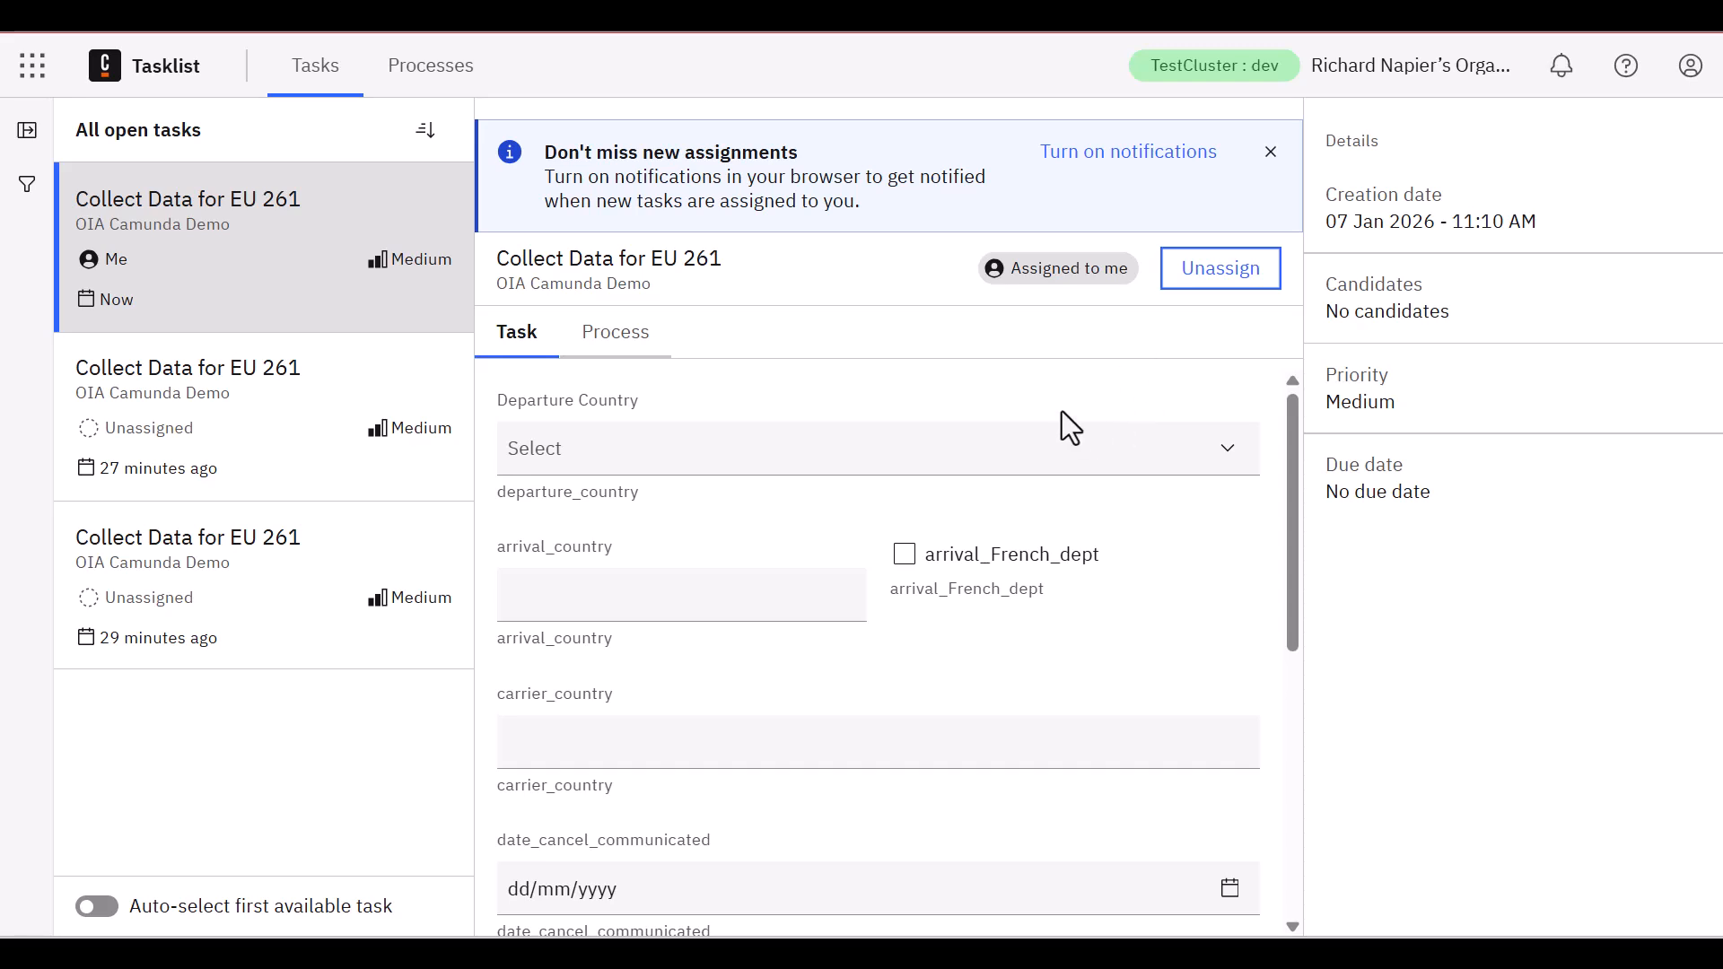
Choose Germany as the Departure Country and enter Spain as arrival_country in the task form
left_click(821, 460)
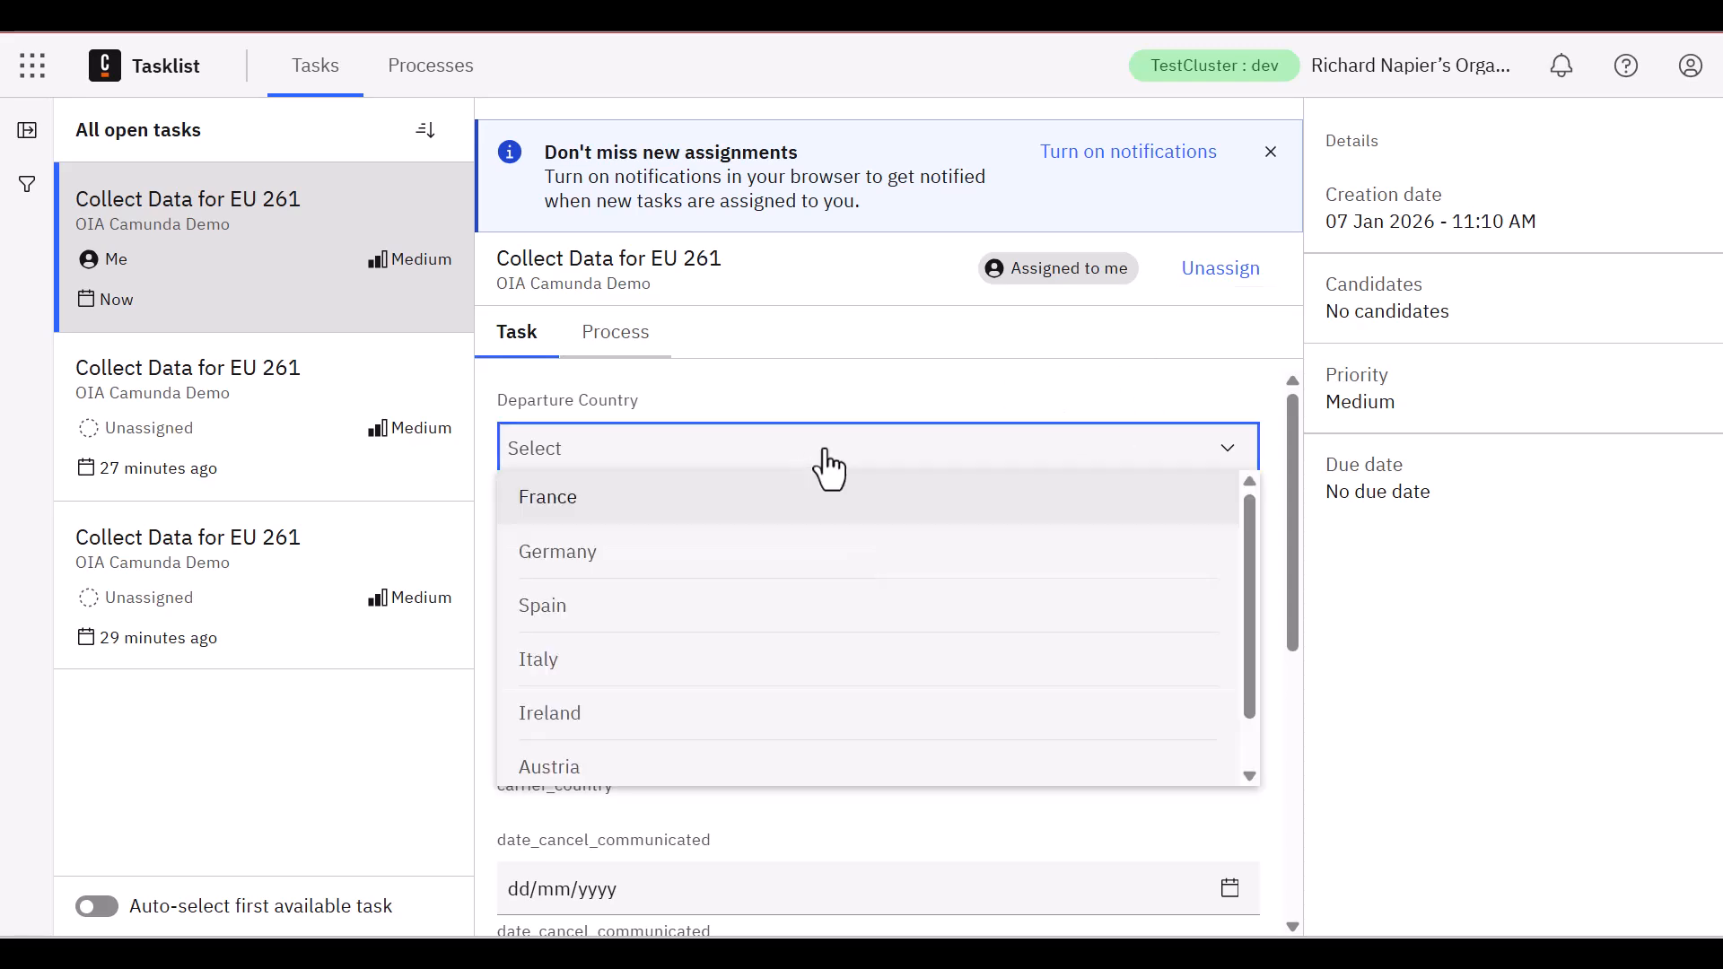
left_click(696, 576)
left_click(685, 584)
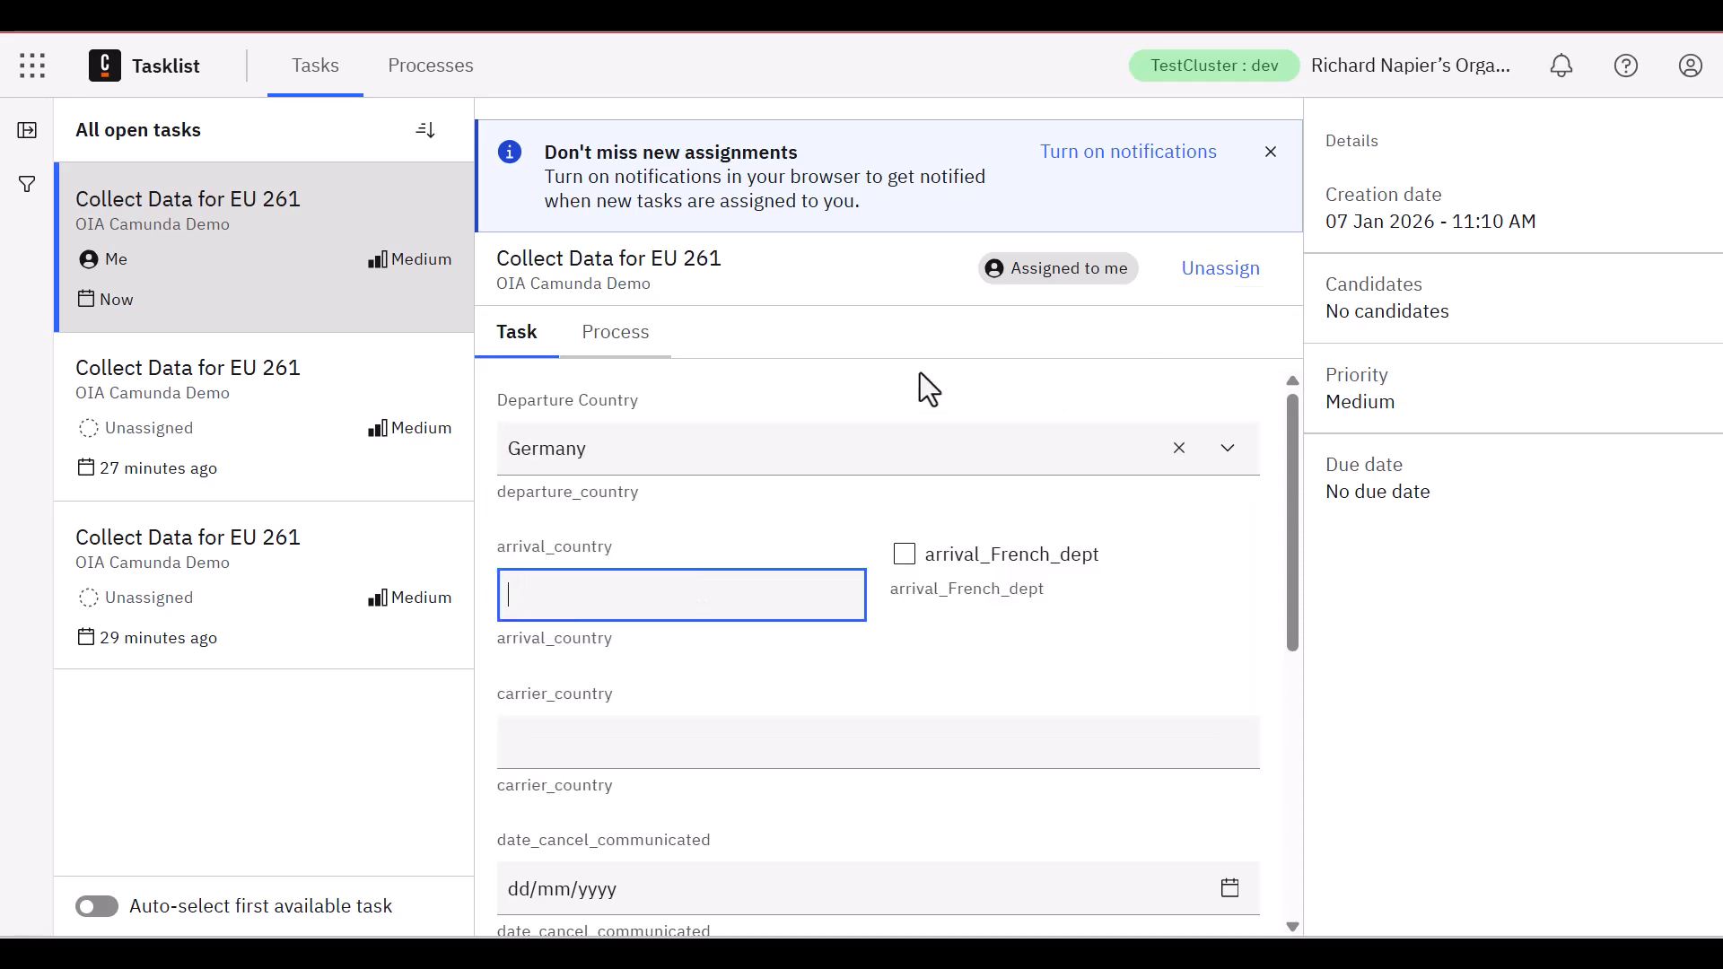
type("Spain")
key("Tab")
Enter France as carrier_country in the task form
key("Tab")
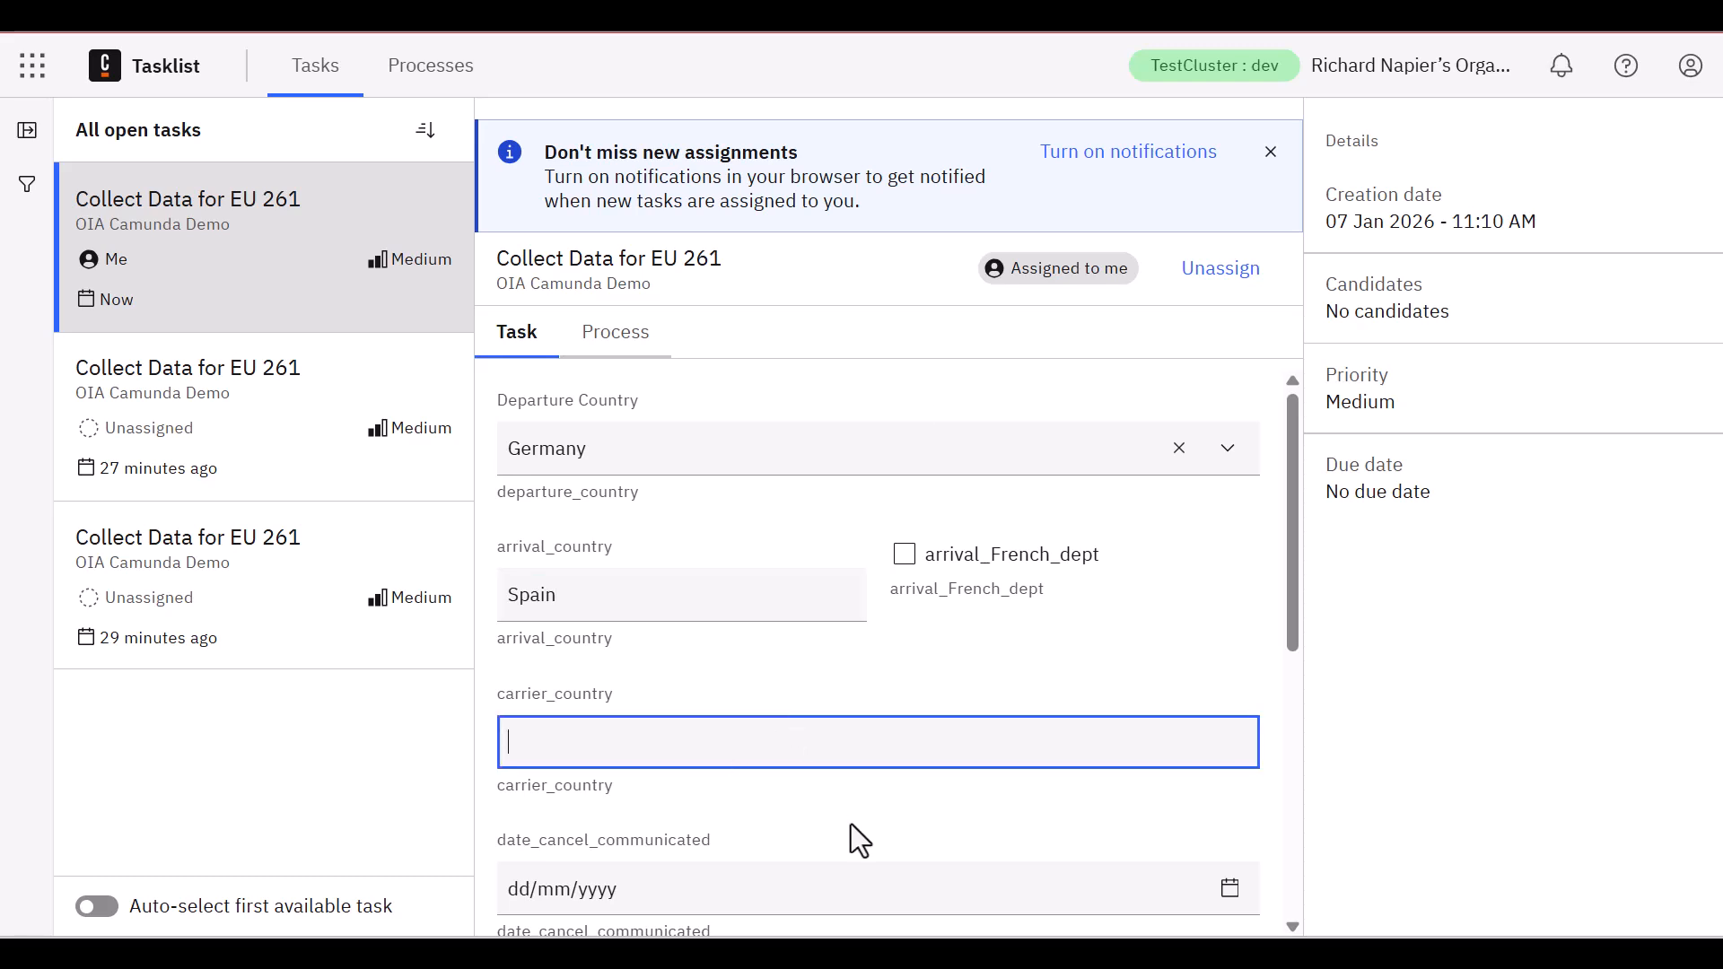
type("France")
key("Tab")
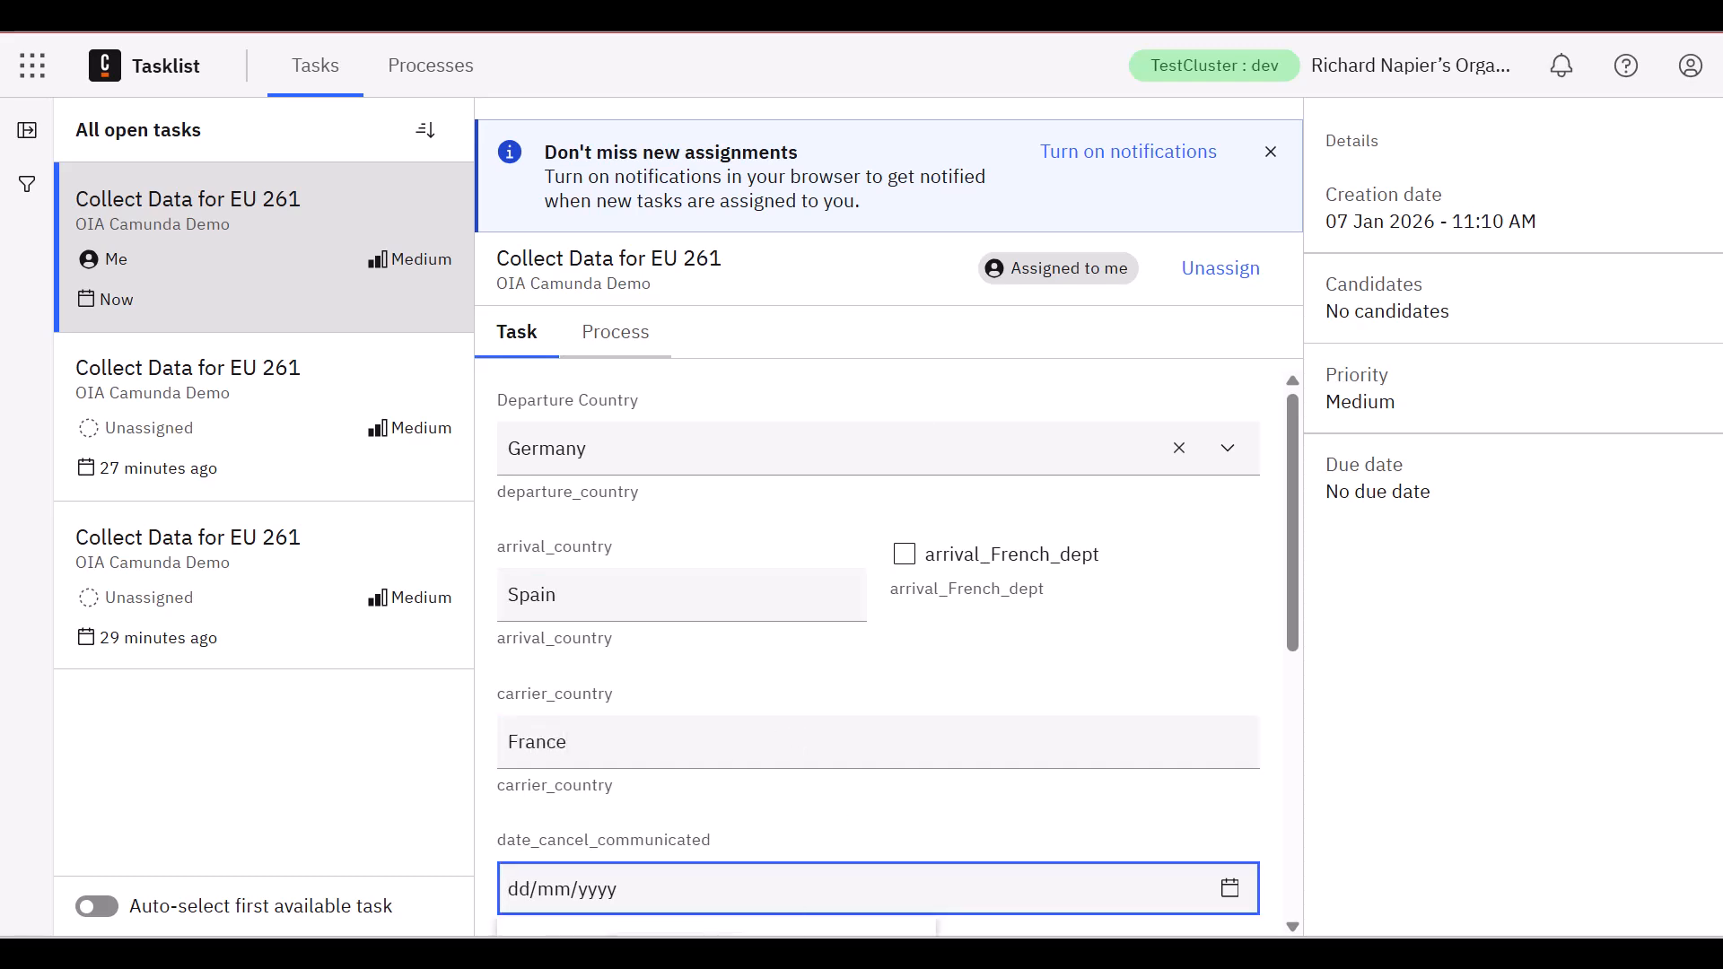
key("shift+Tab")
key("BackSpace")
type("France")
key("Tab")
Set both date_cancel_communicated and date_departure_scheduled to 07/01/2026
scroll(1269, 682, "down", 3)
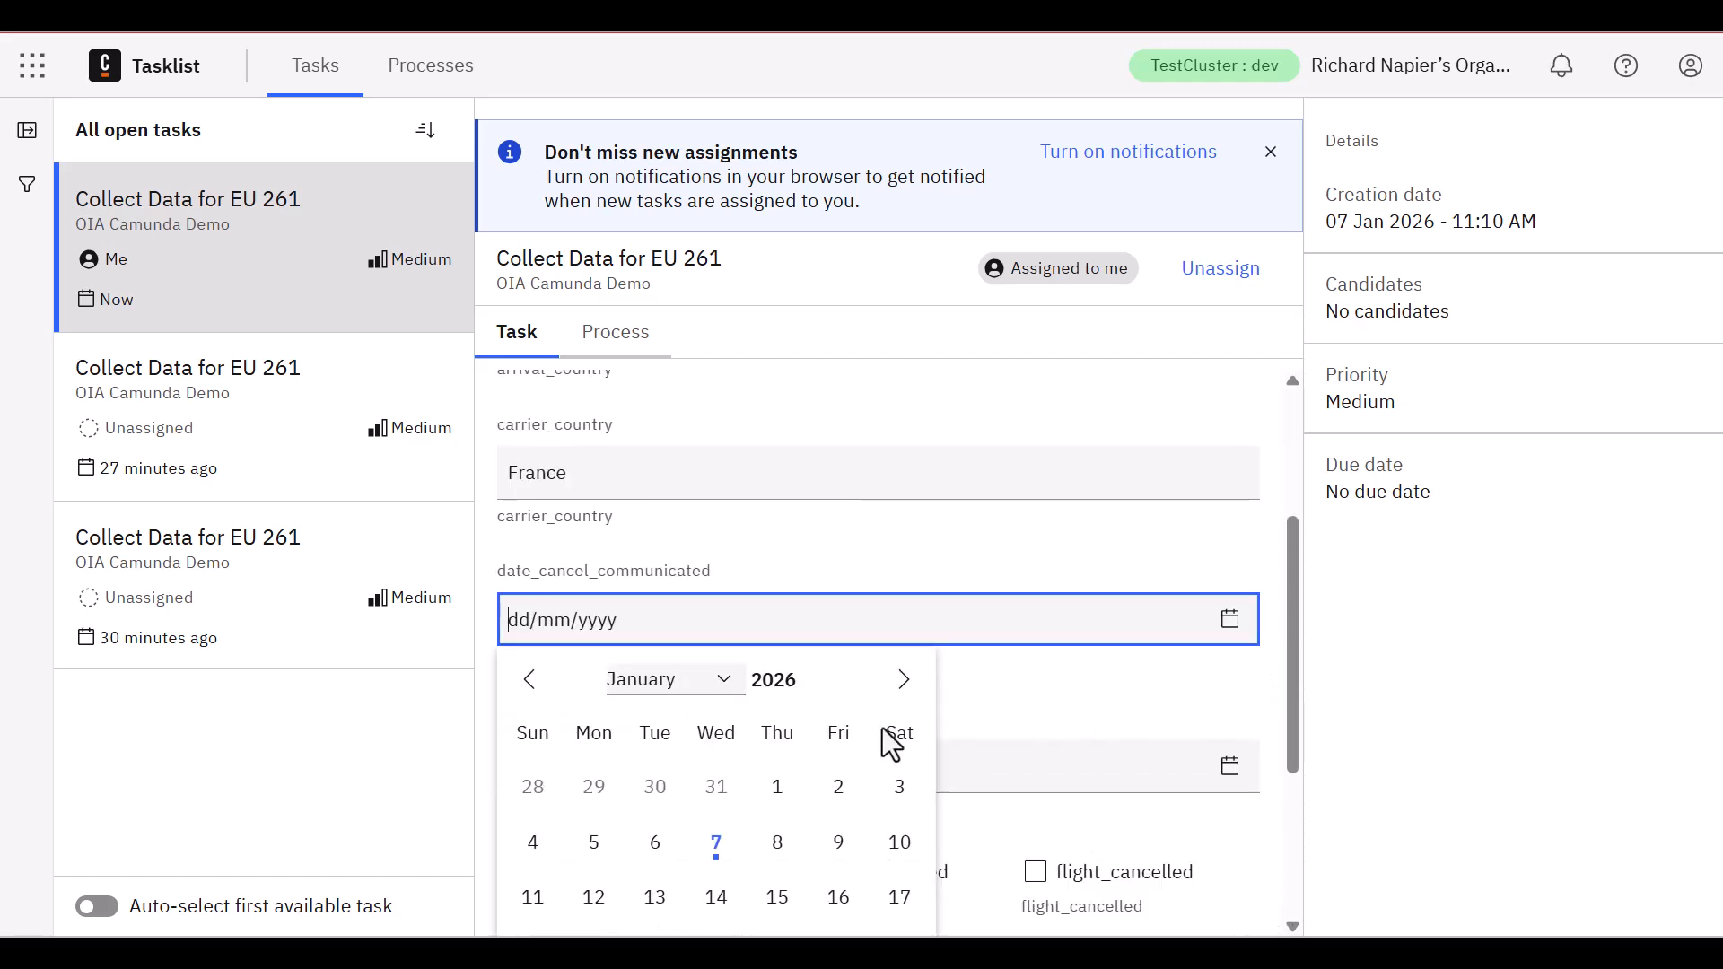
left_click(716, 844)
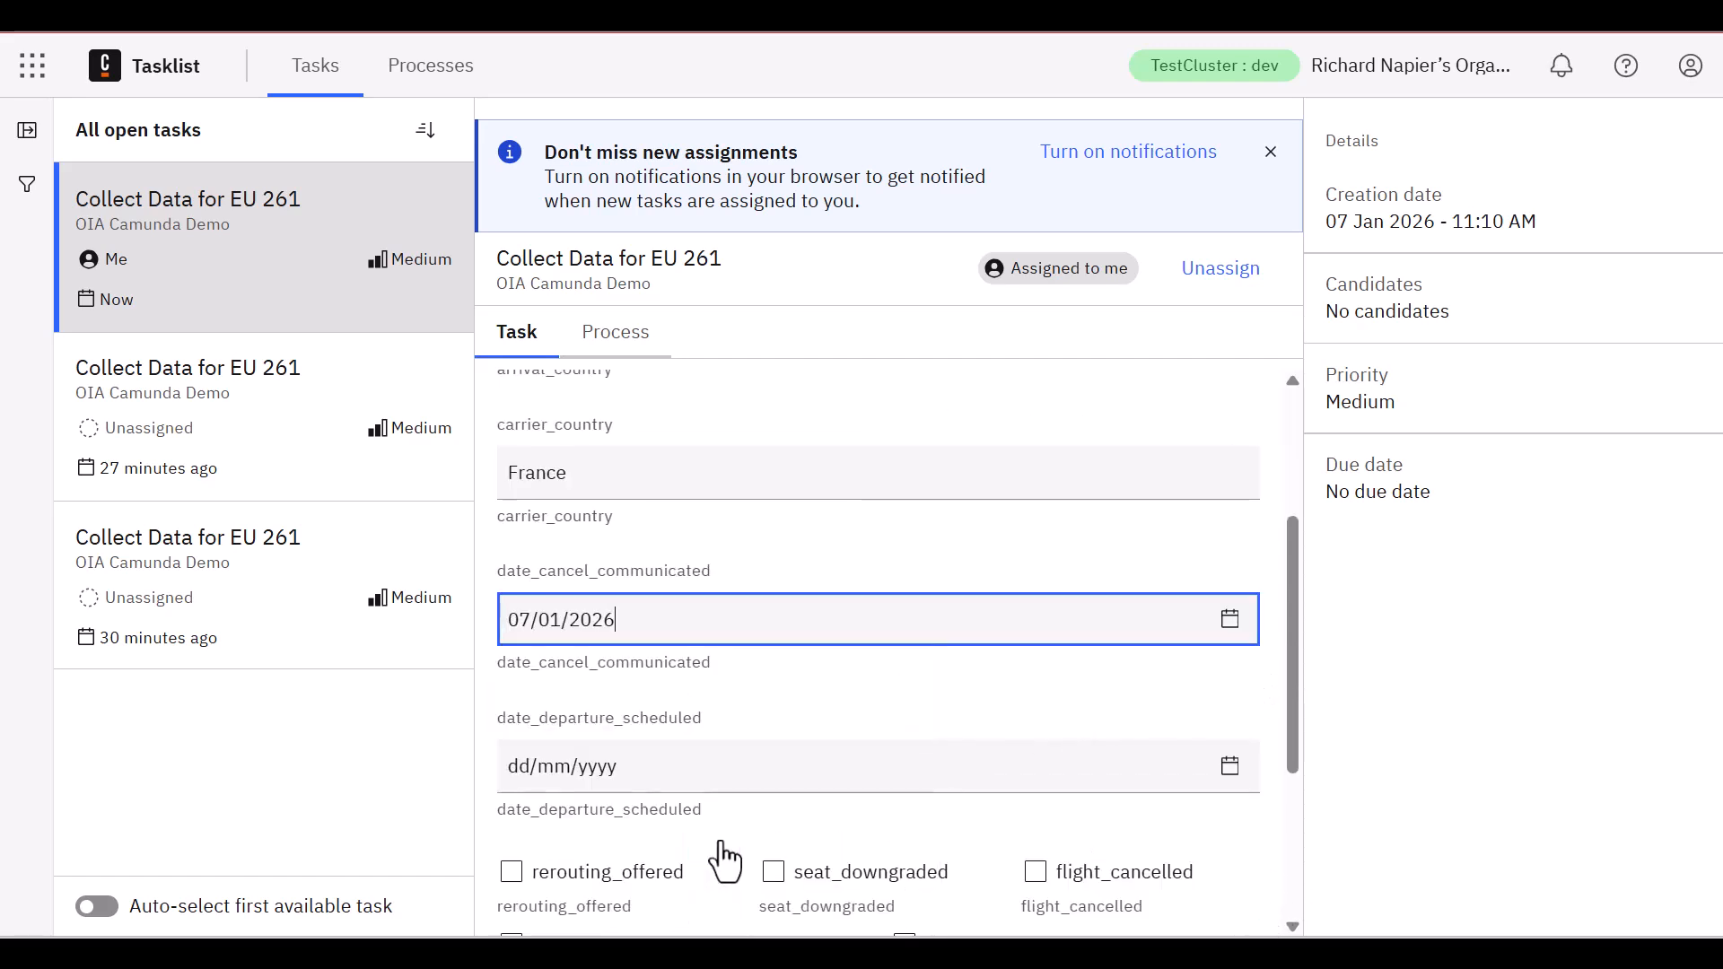
left_click(1230, 766)
scroll(808, 843, "up", 3)
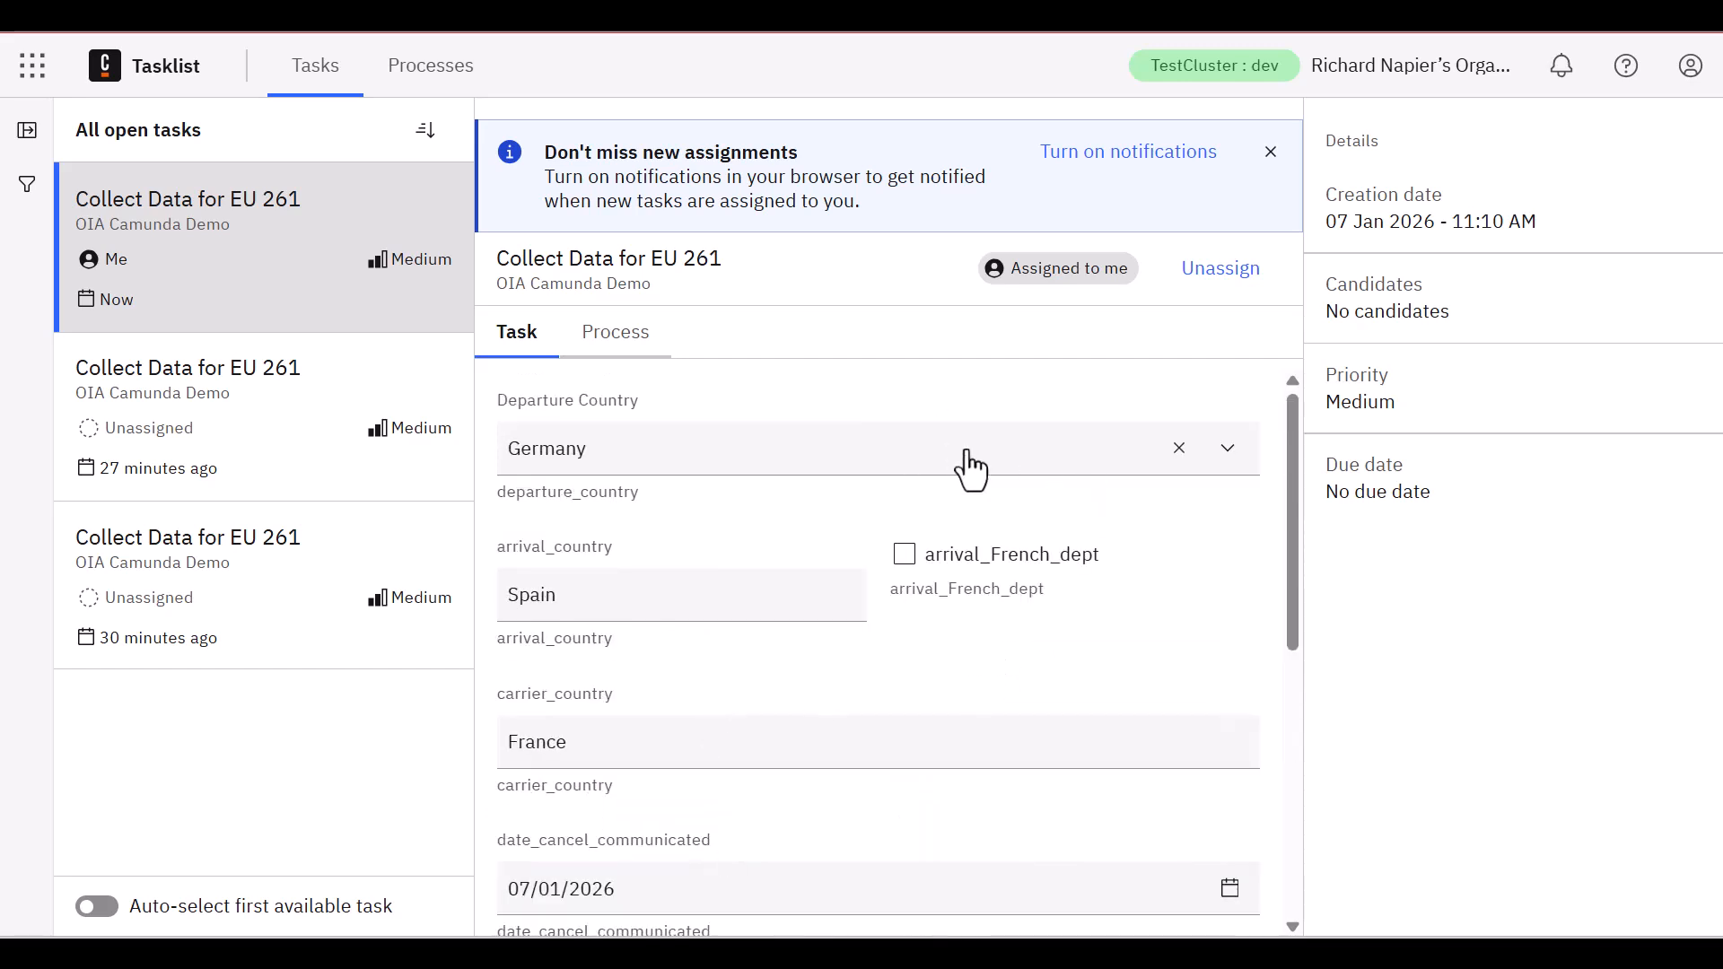
scroll(1158, 834, "down", 3)
scroll(709, 902, "down", 2)
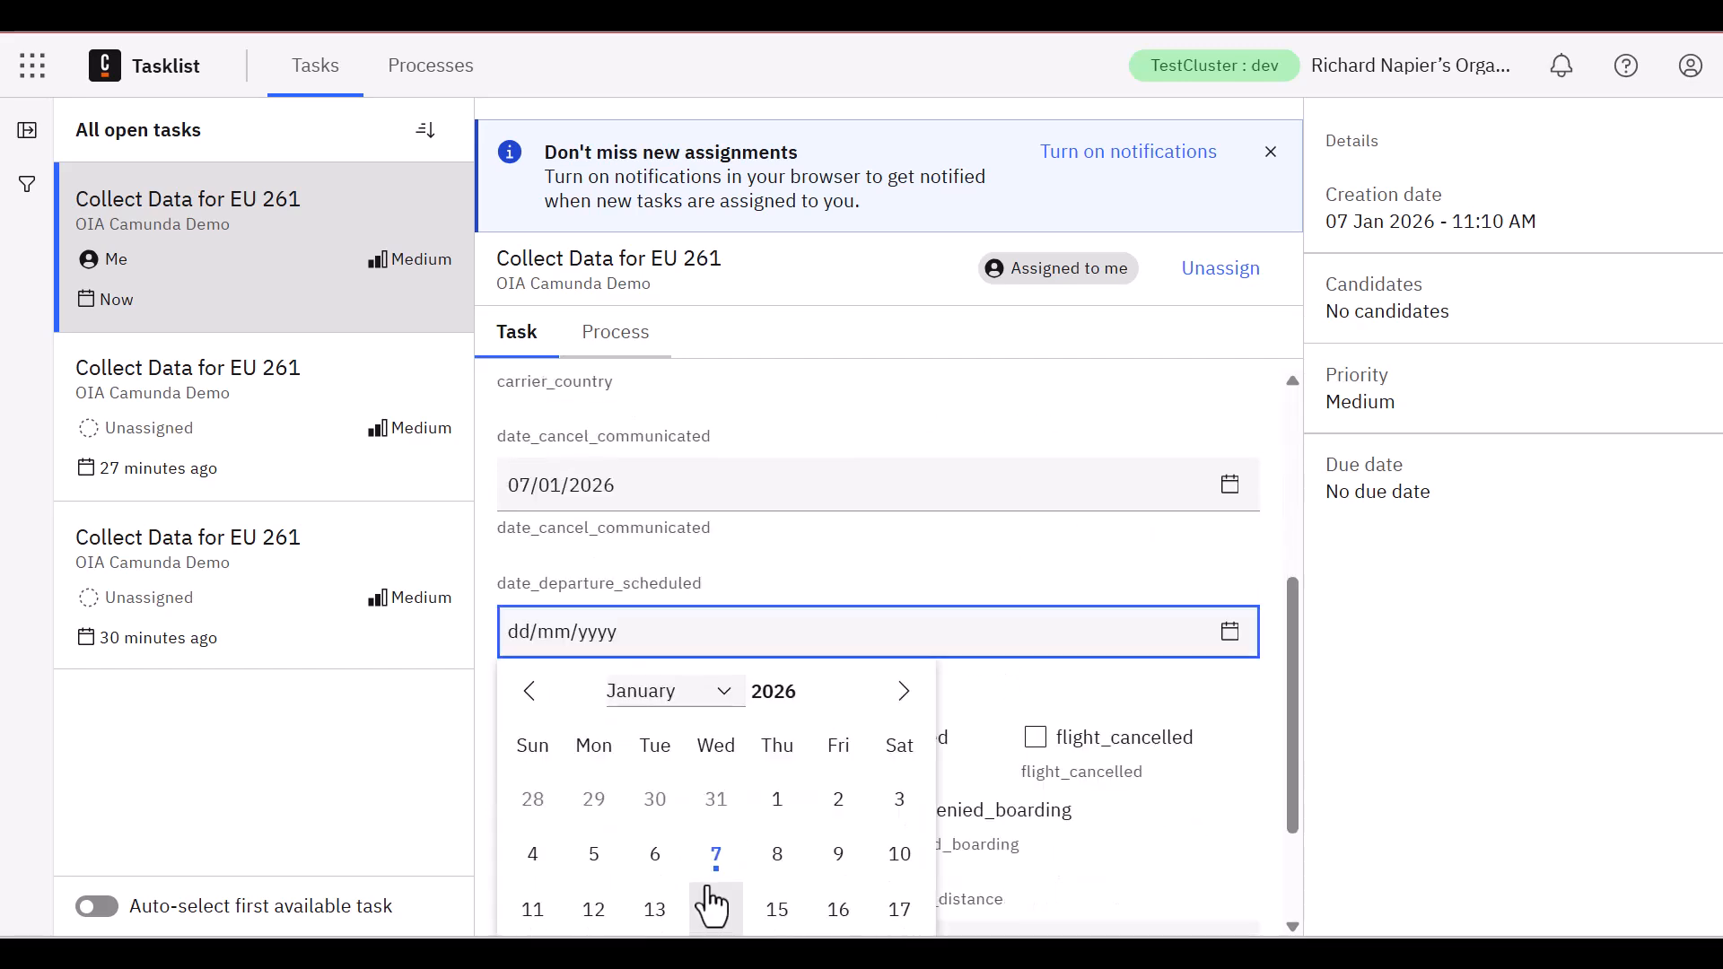
left_click(716, 857)
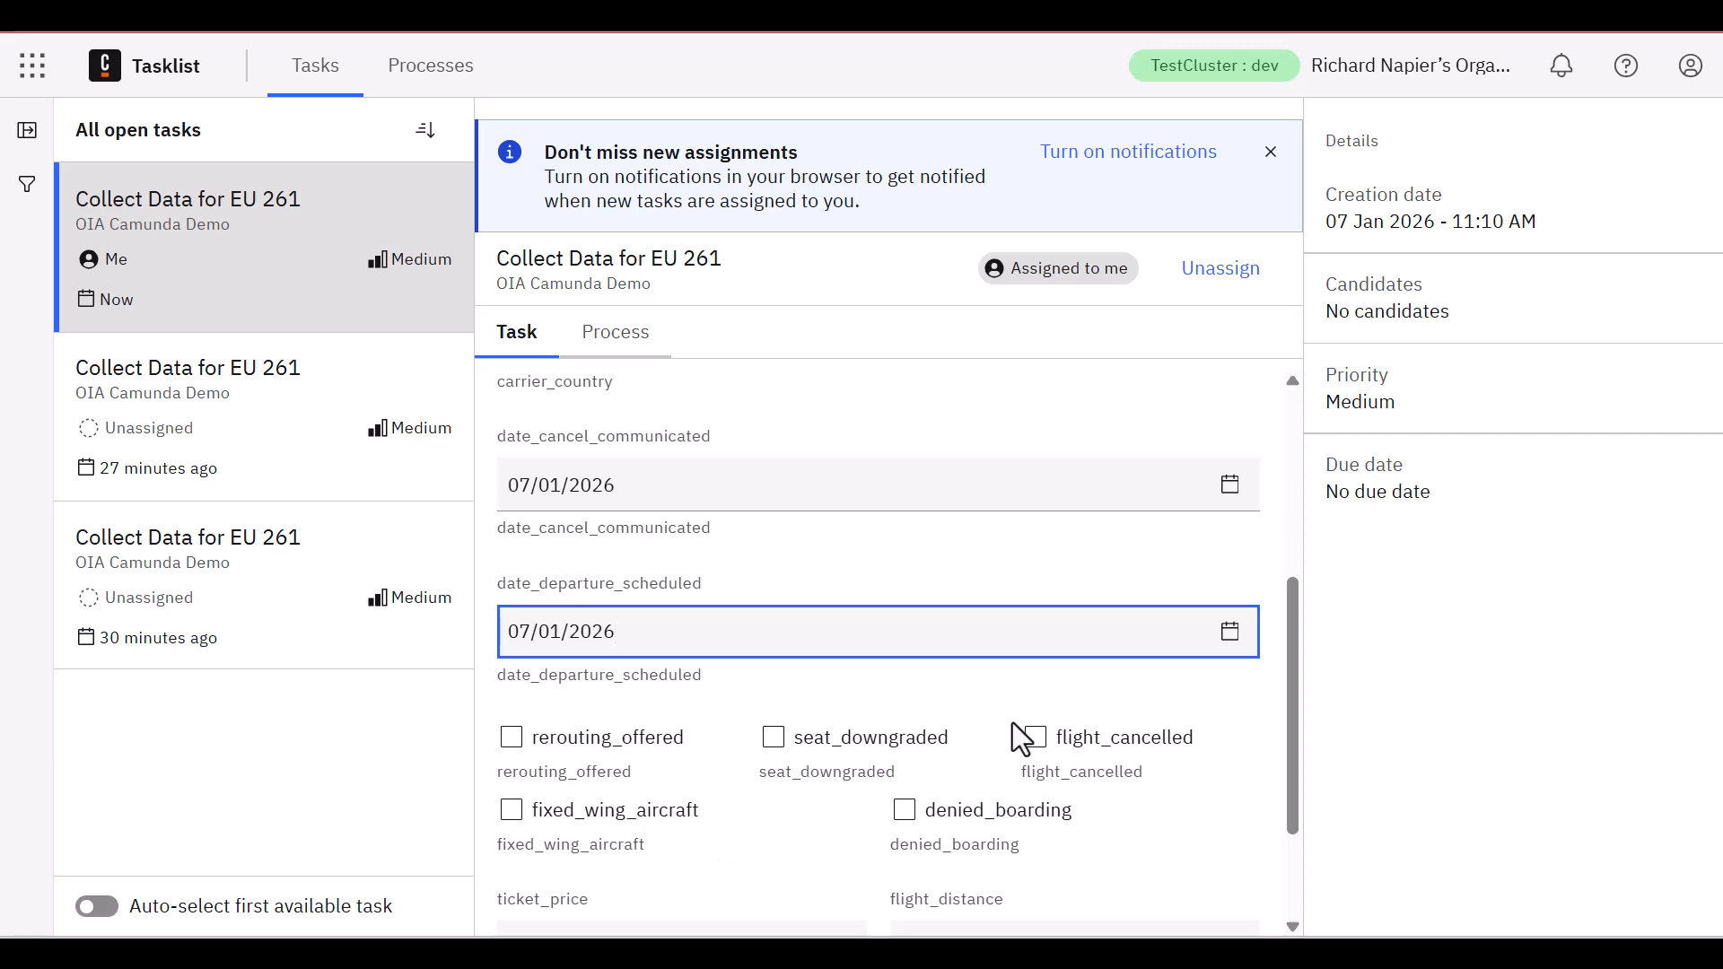
Enable the flight_cancelled and fixed_wing_aircraft options in the task form
left_click(1086, 735)
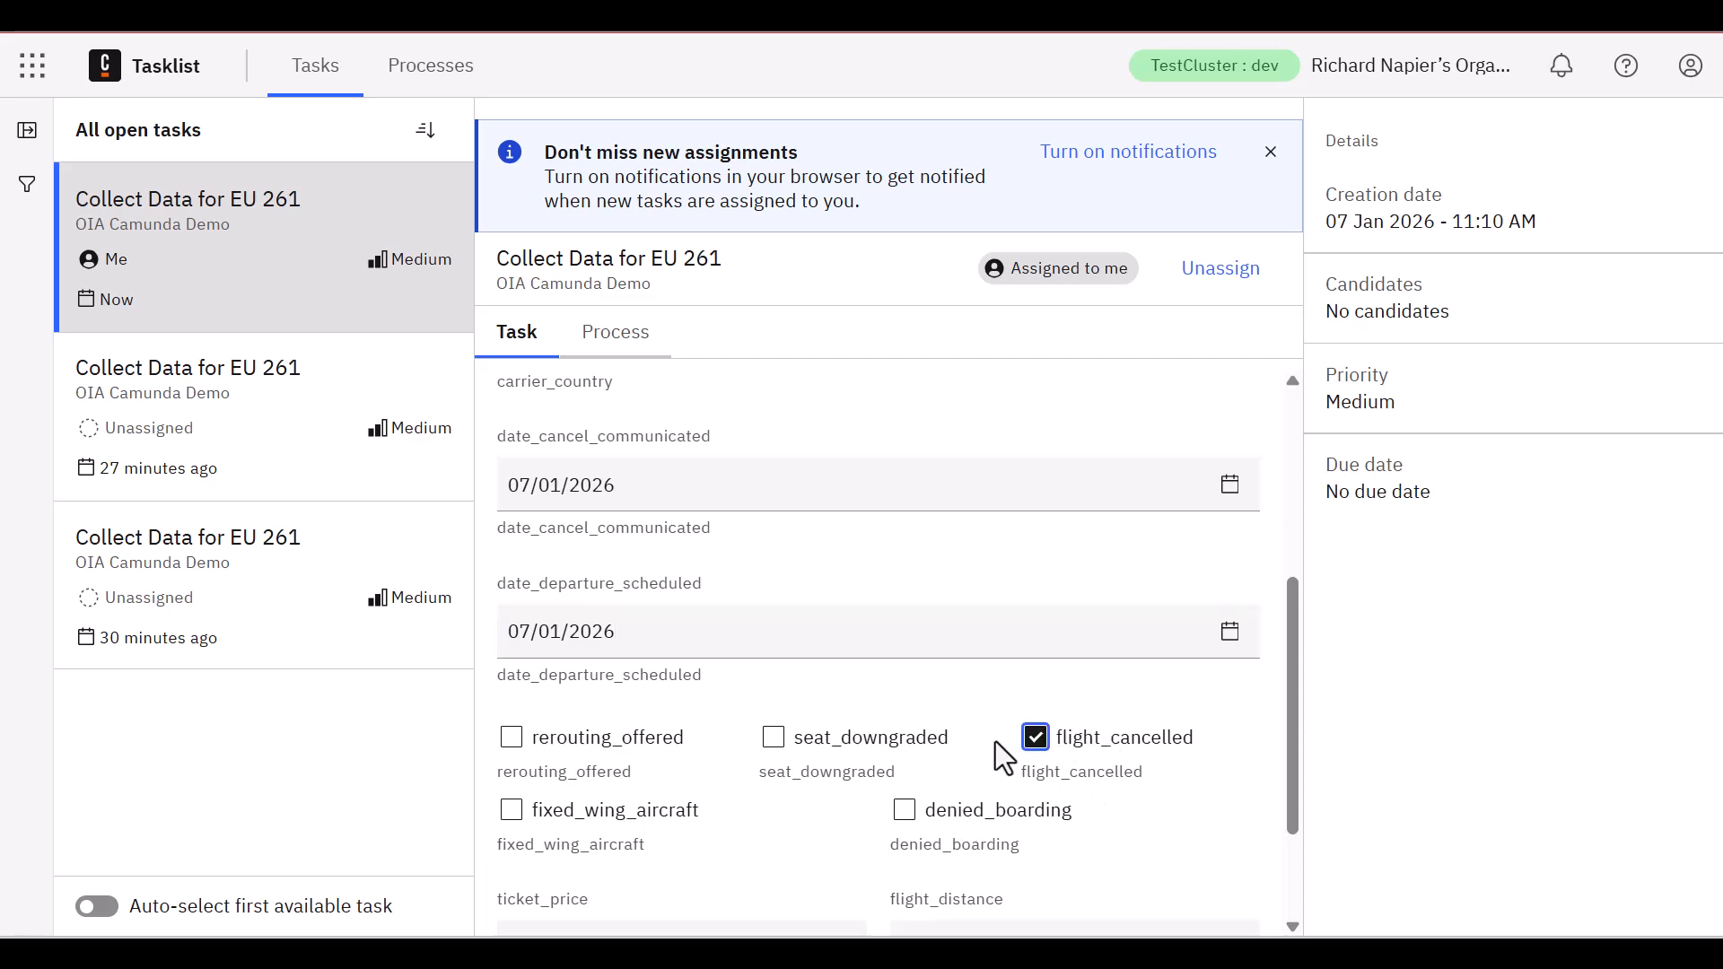
scroll(996, 742, "up", 2)
scroll(998, 742, "down", 4)
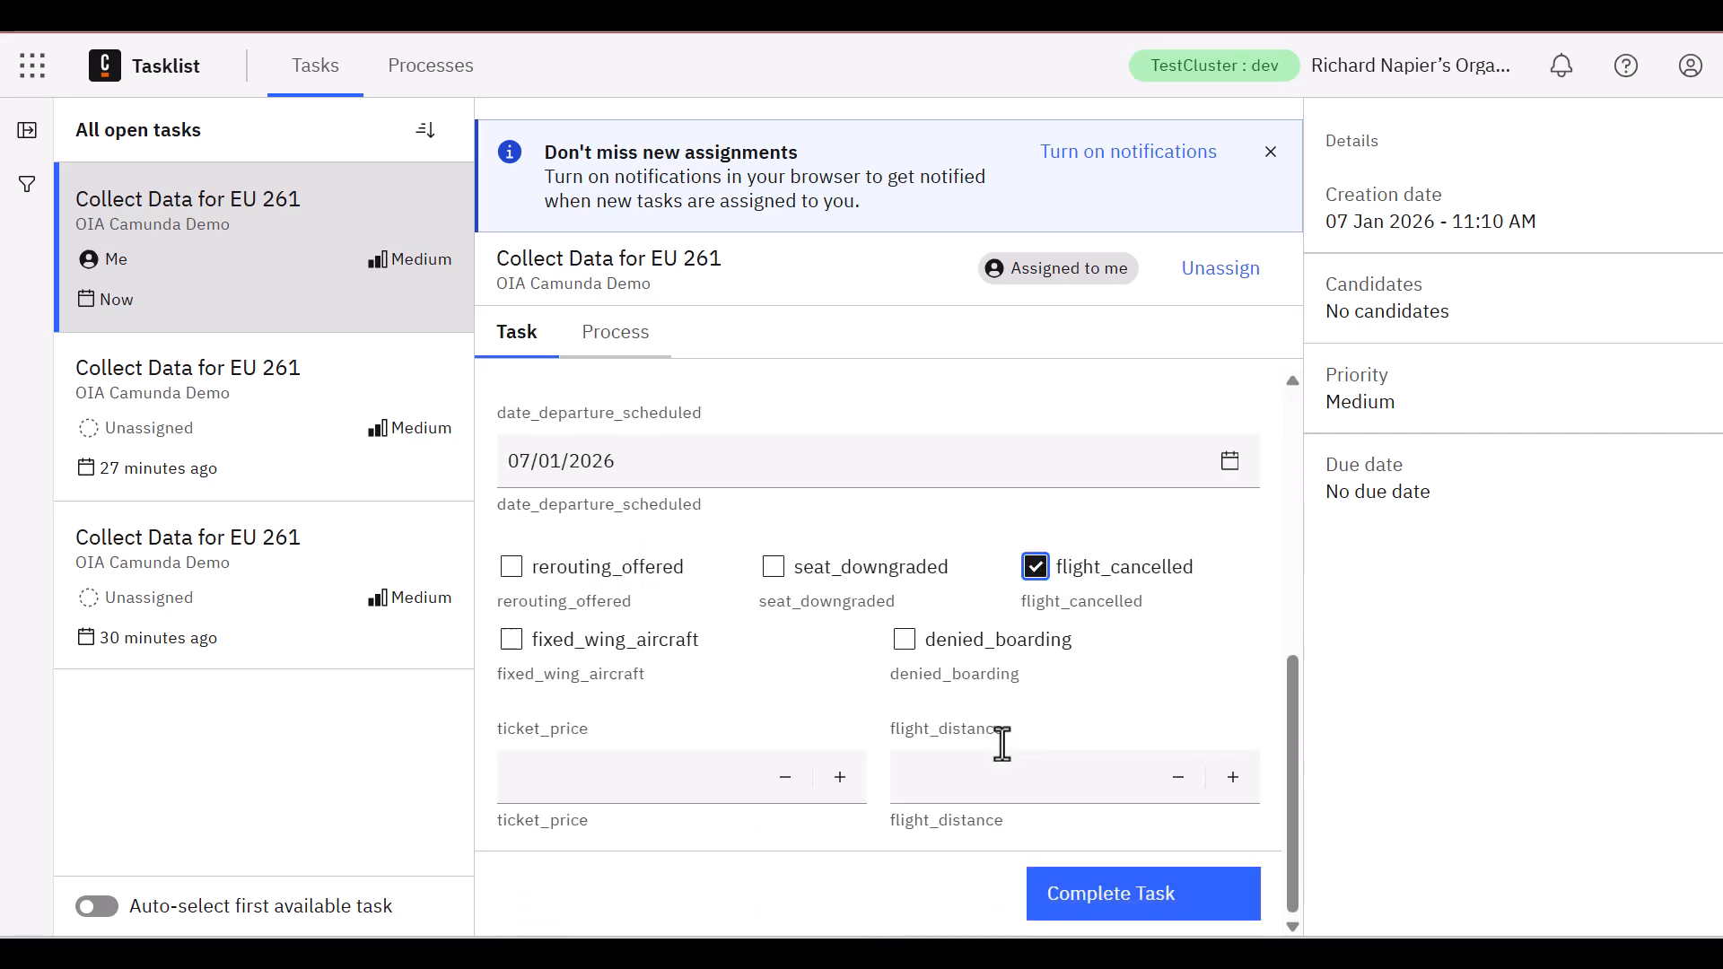
left_click(512, 641)
Enter a ticket_price of 2500 and a flight_distance of 4000, and complete the task
left_click(631, 789)
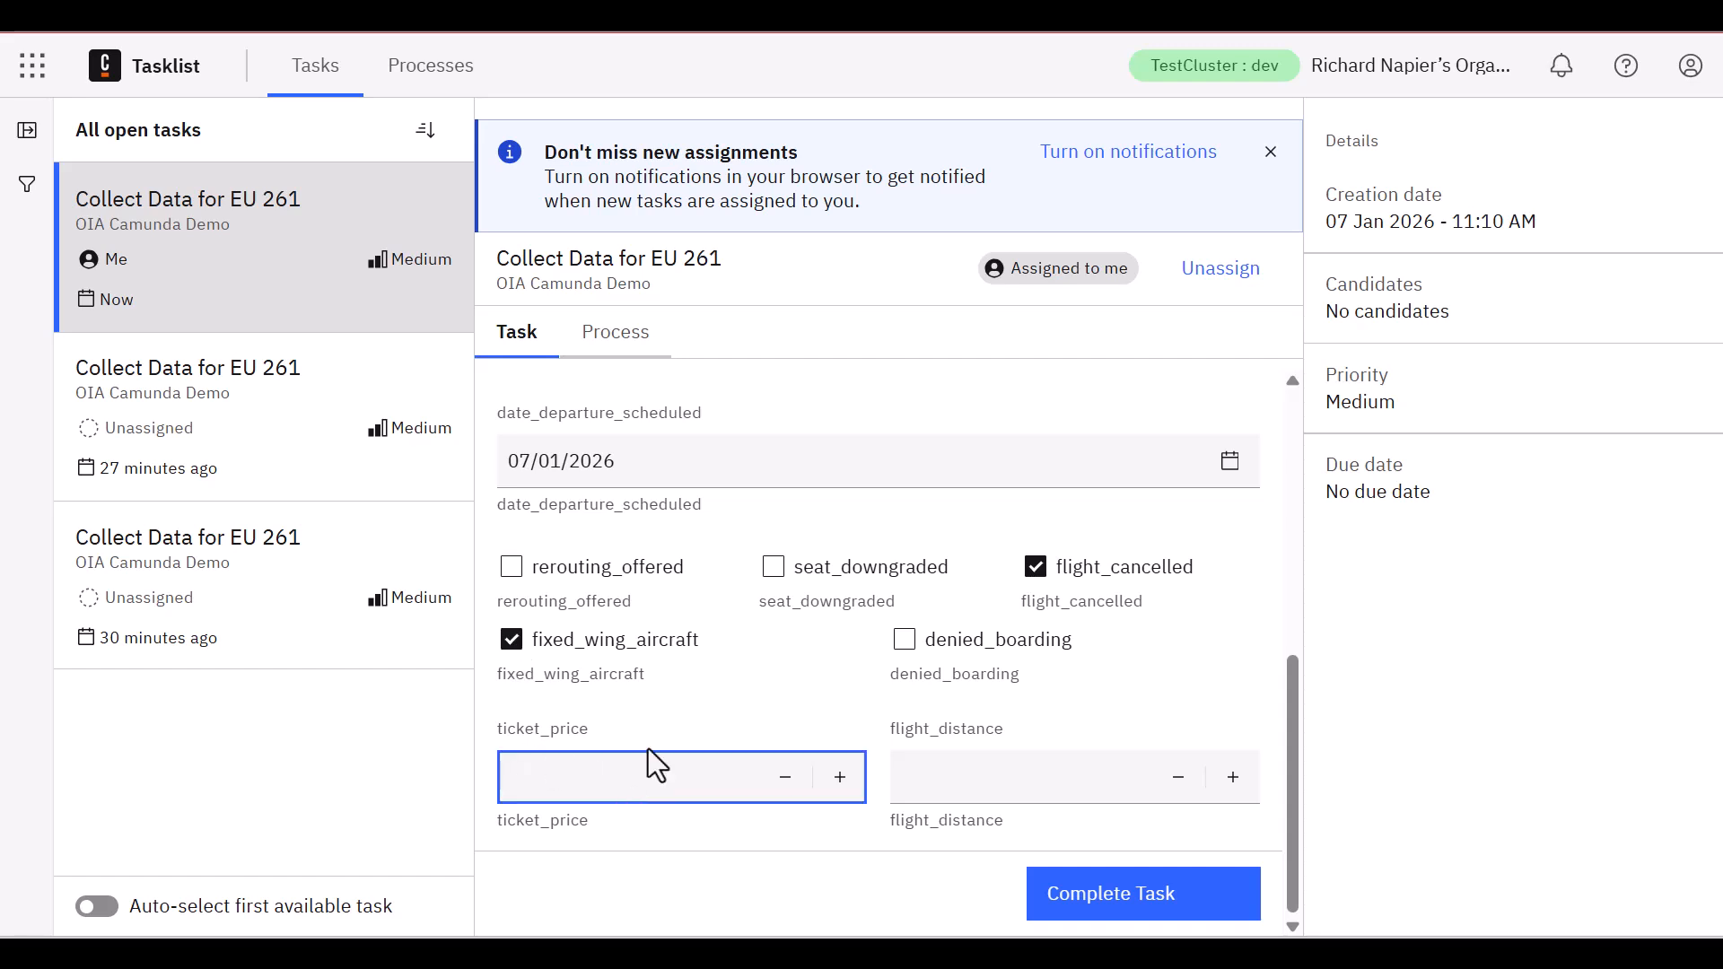
type("2500")
key("Tab")
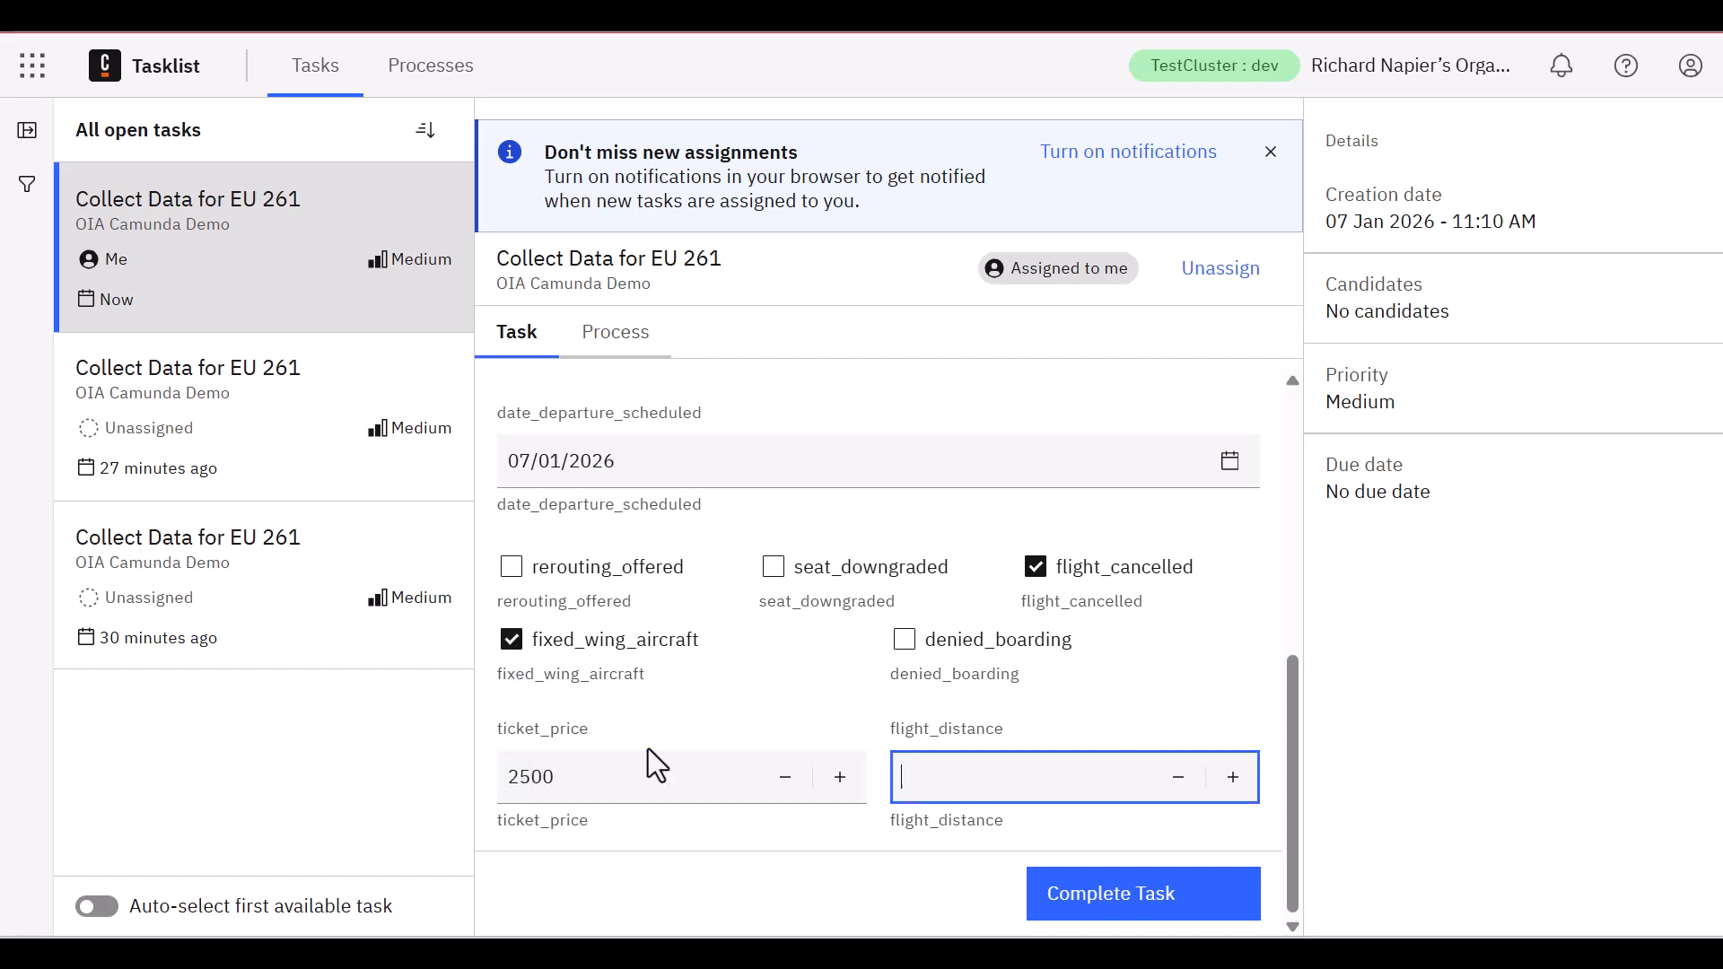
type("4000")
left_click(1131, 899)
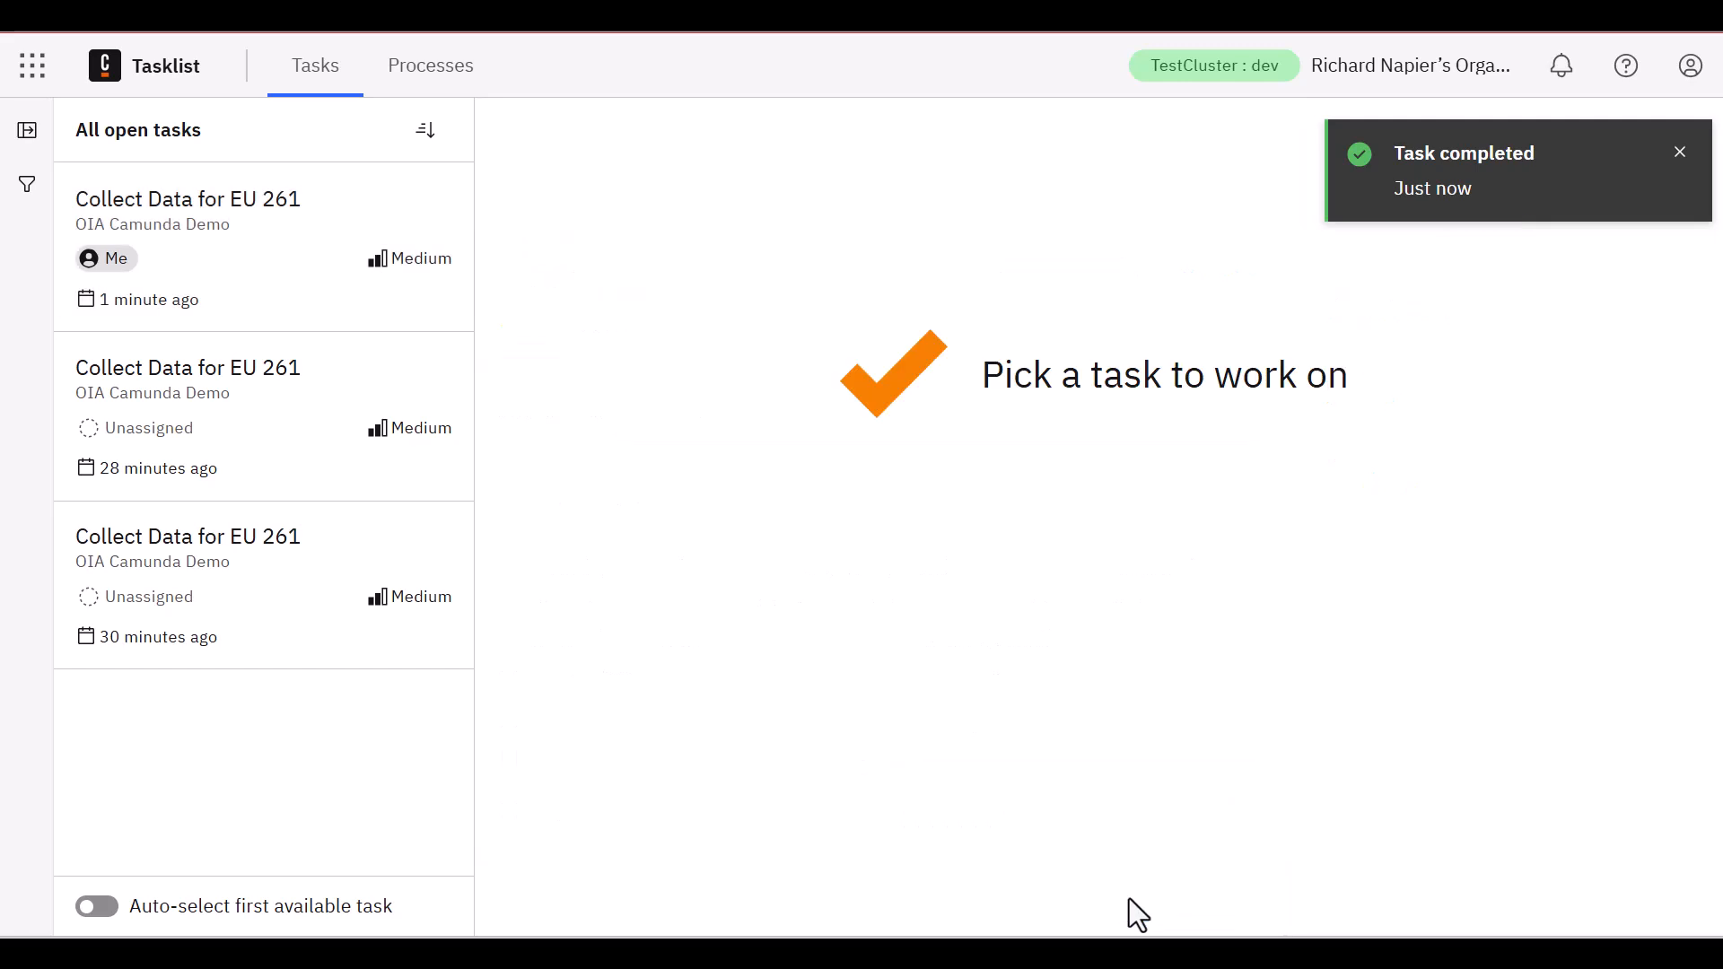
Switch to Operate and open the most recently started OIA Camunda Demo process instance
left_click(33, 68)
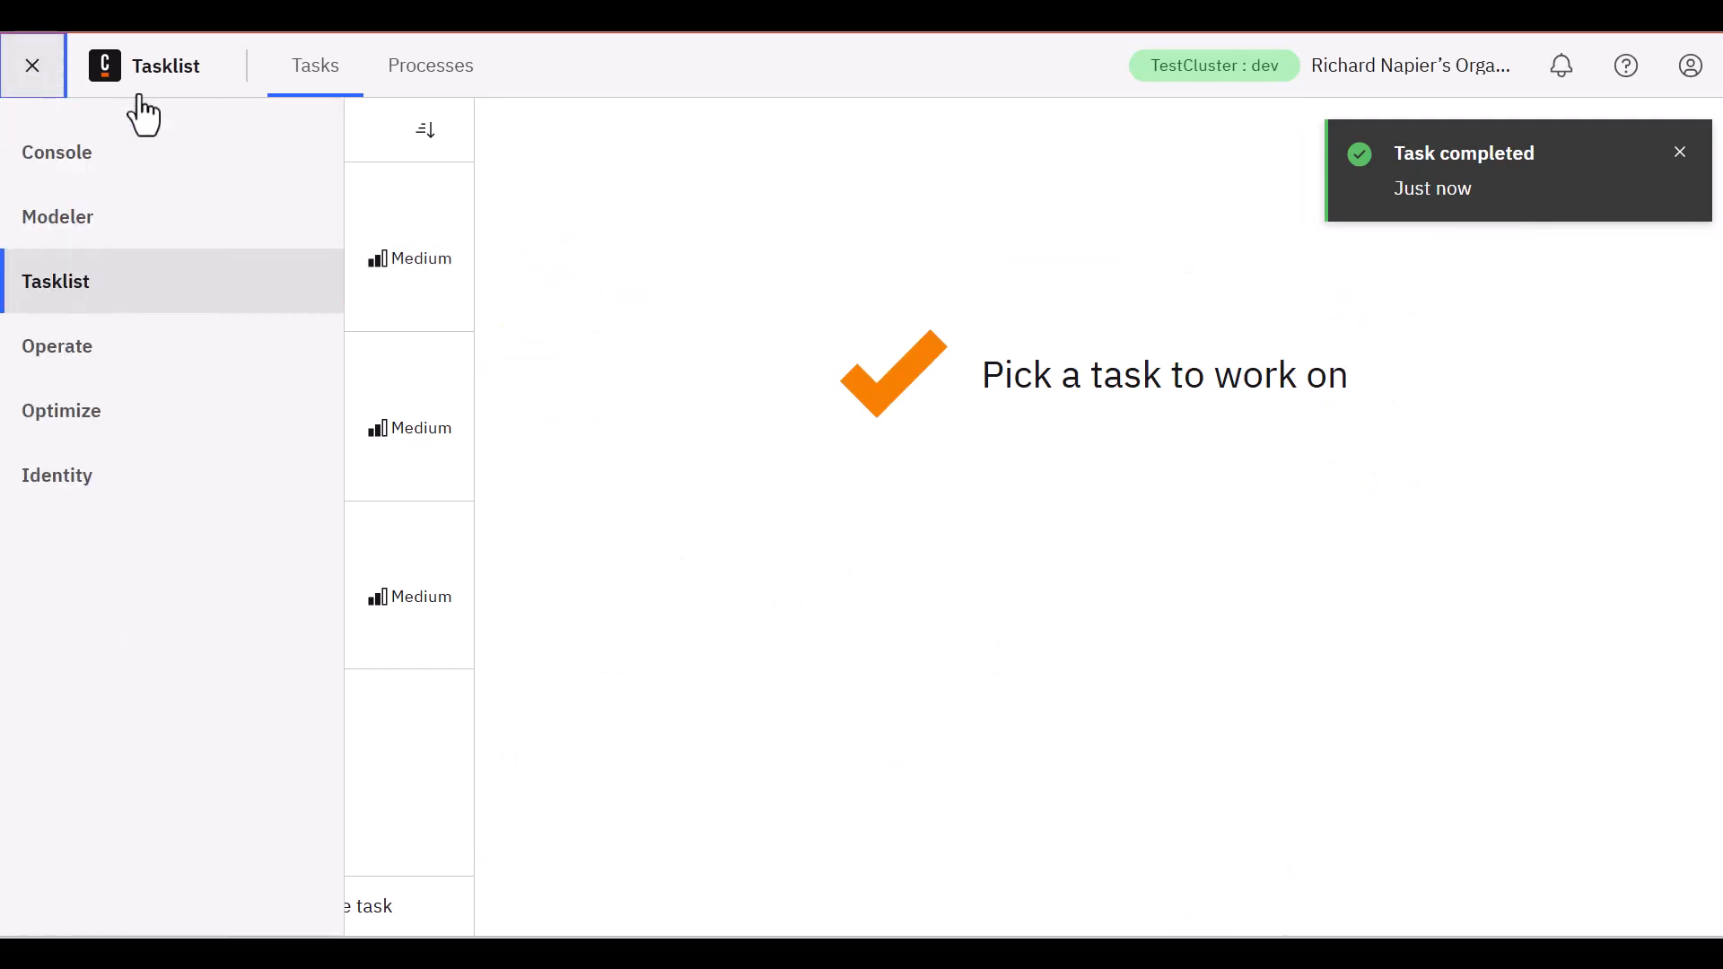
left_click(127, 368)
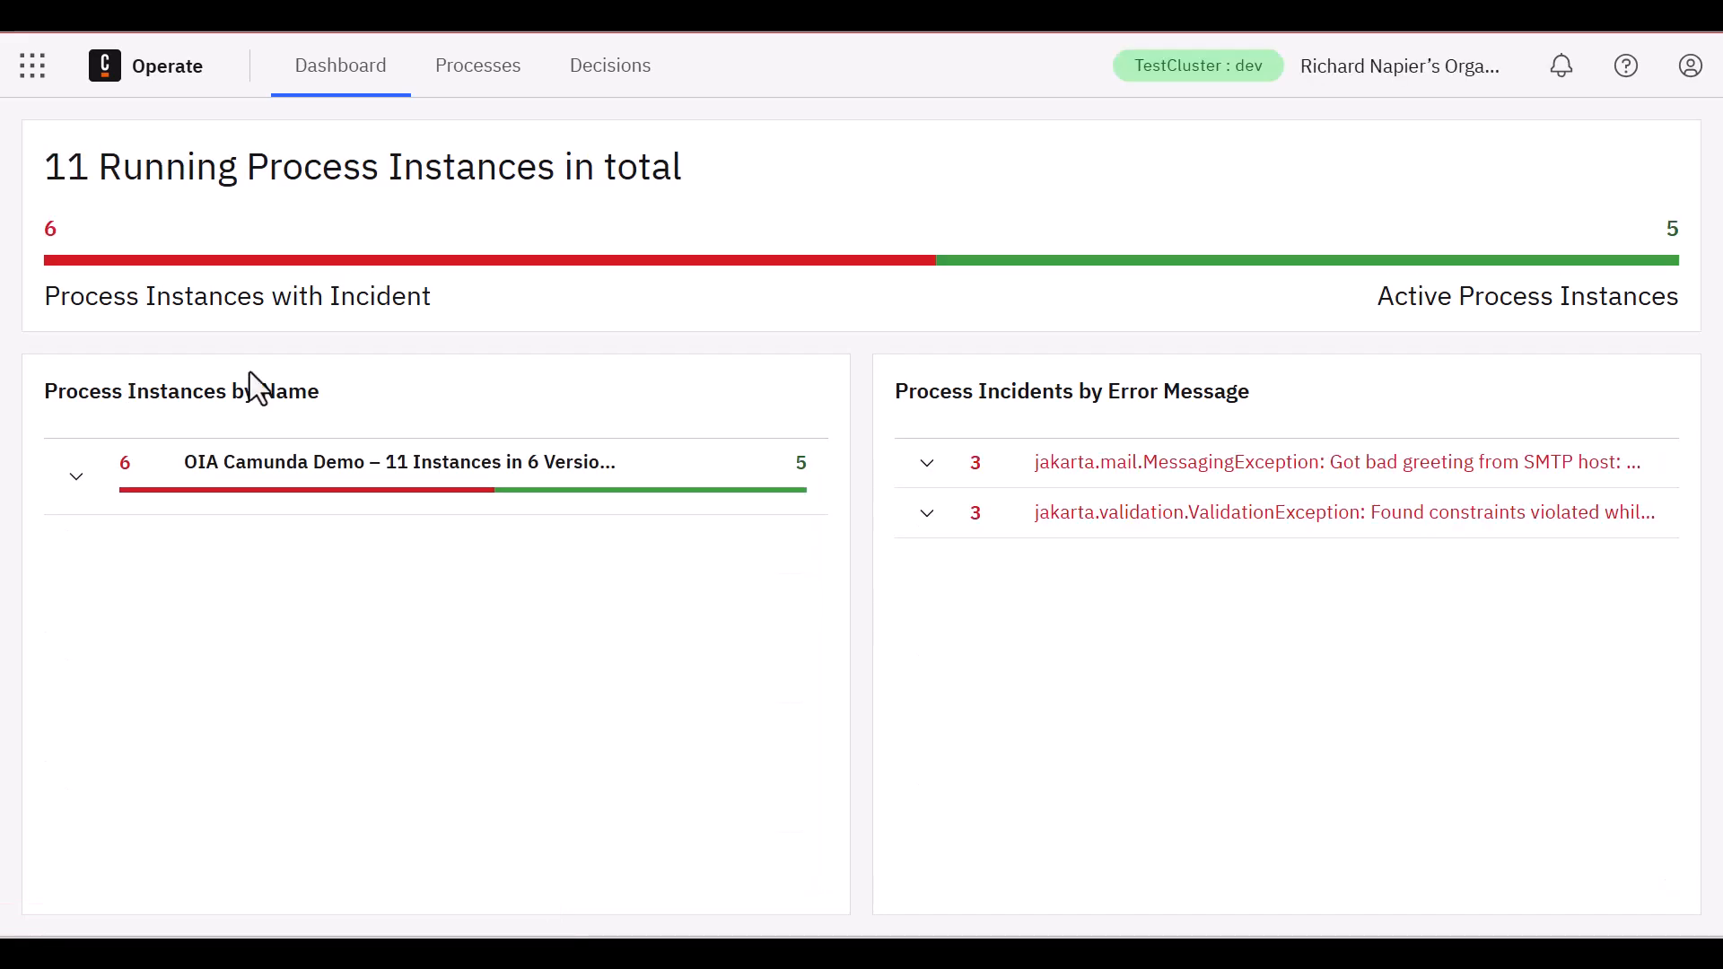
left_click(650, 508)
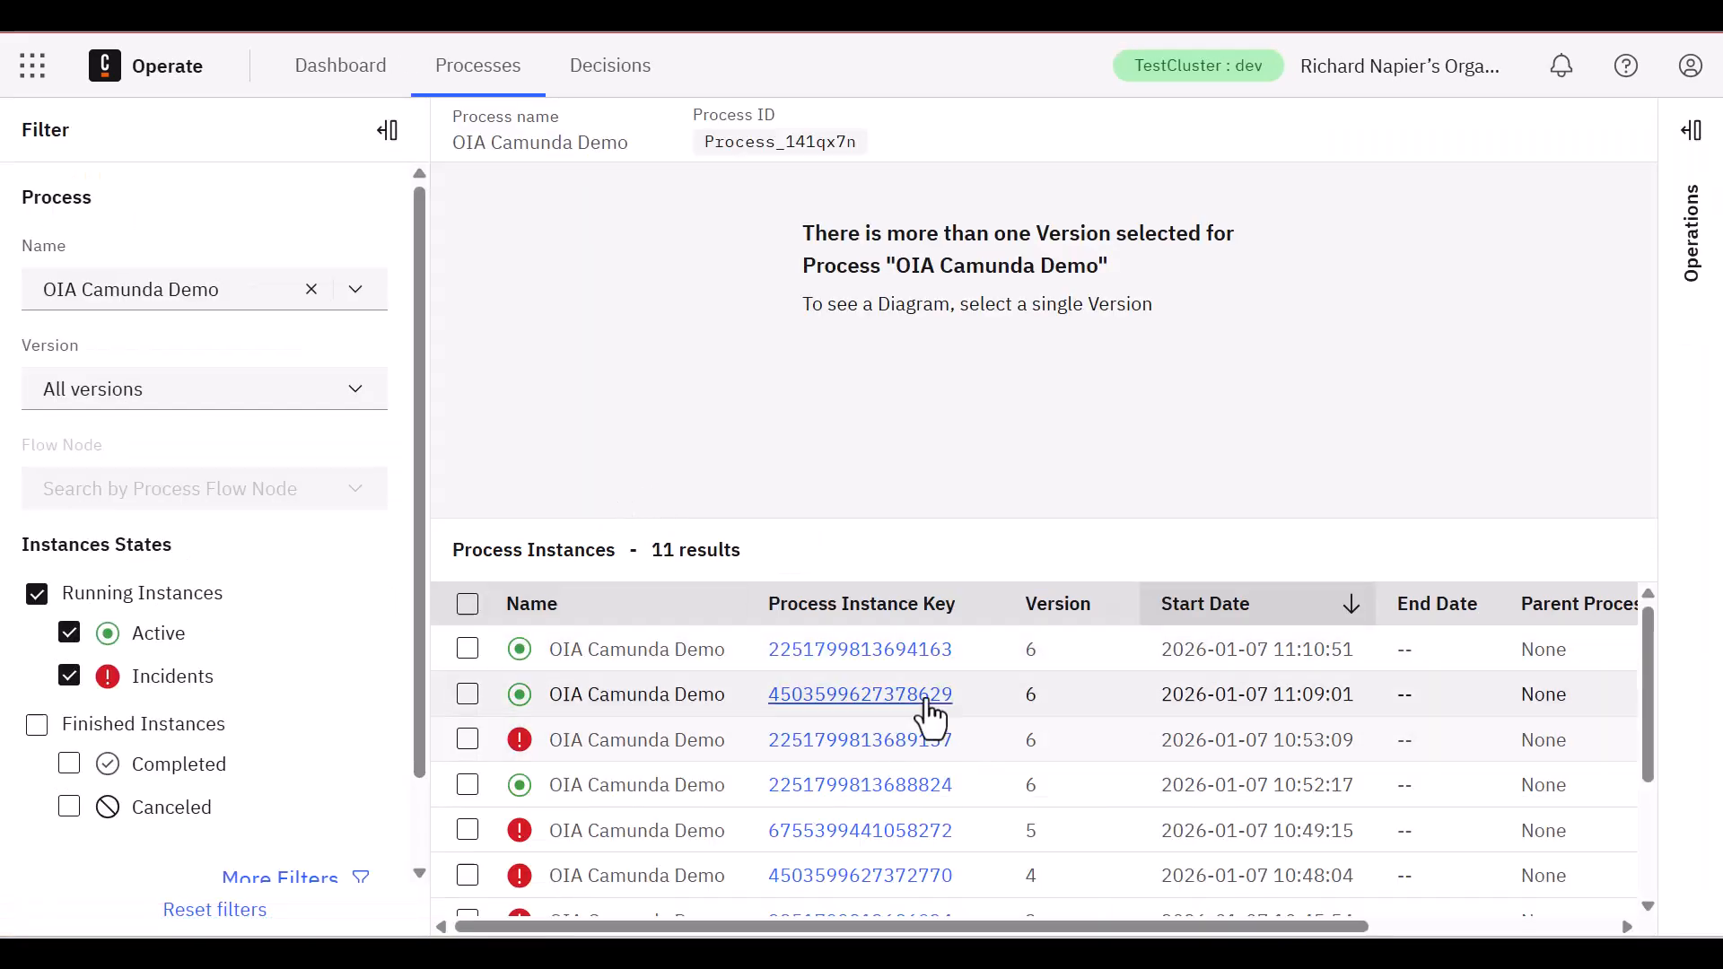
left_click(892, 649)
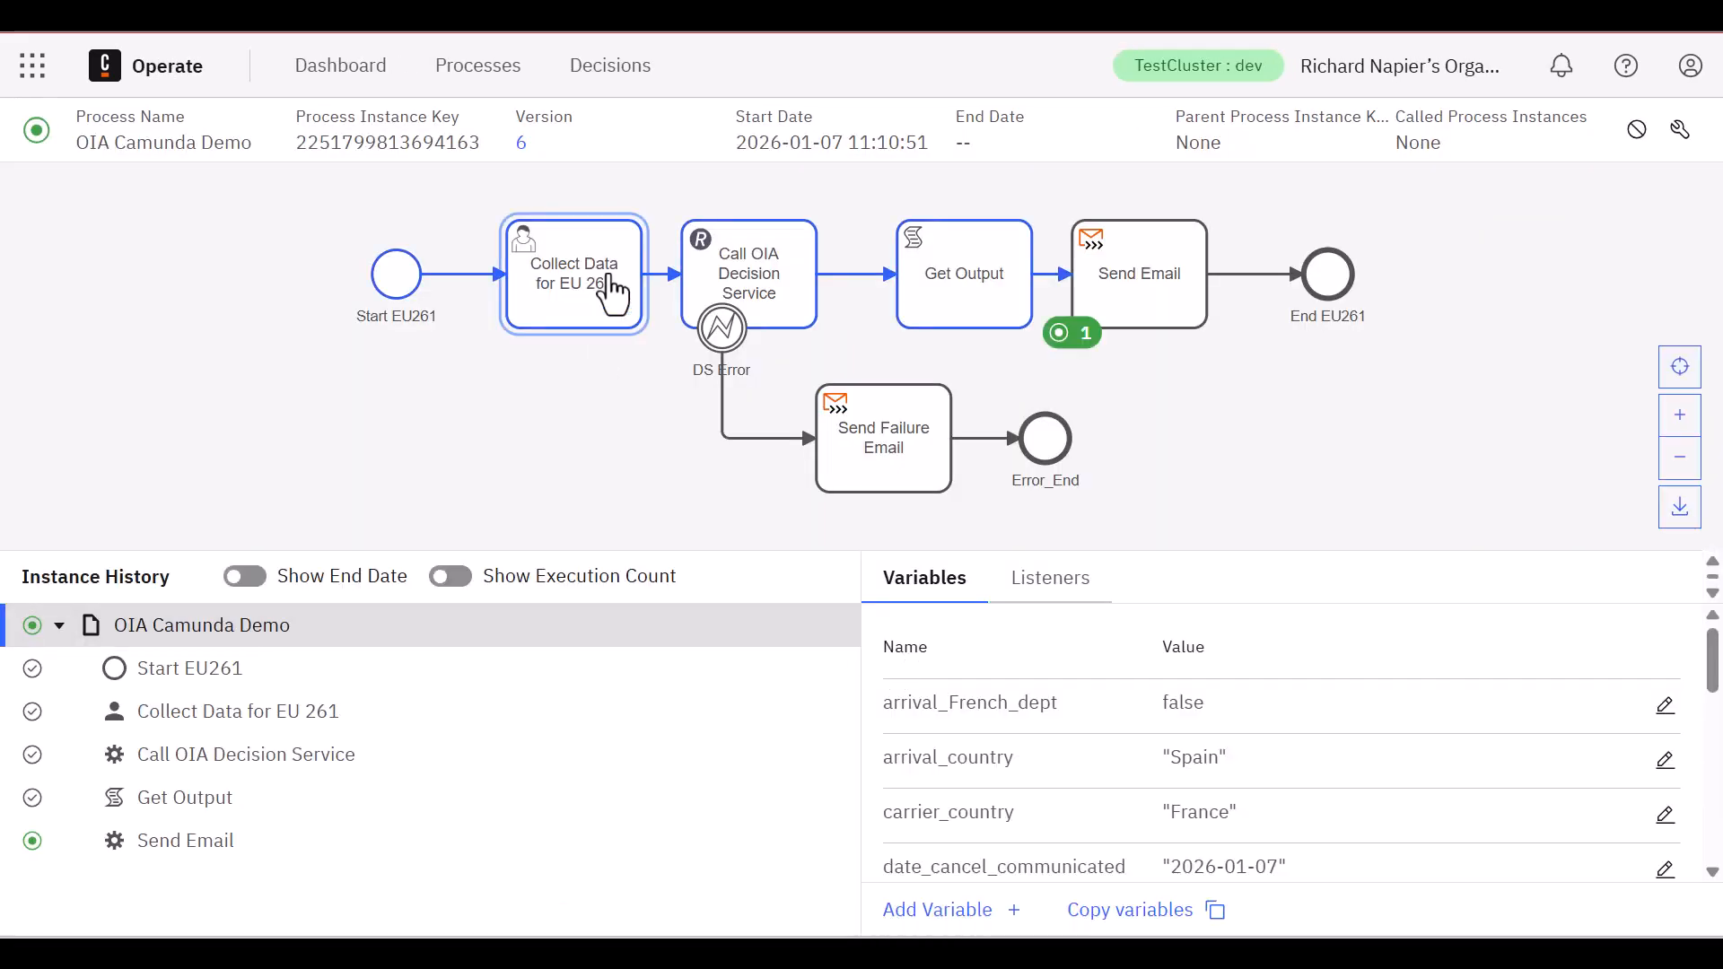
Examine the comp_amount and comp_entitlement values in the Get Output element's oiaRaw variable
left_click(958, 296)
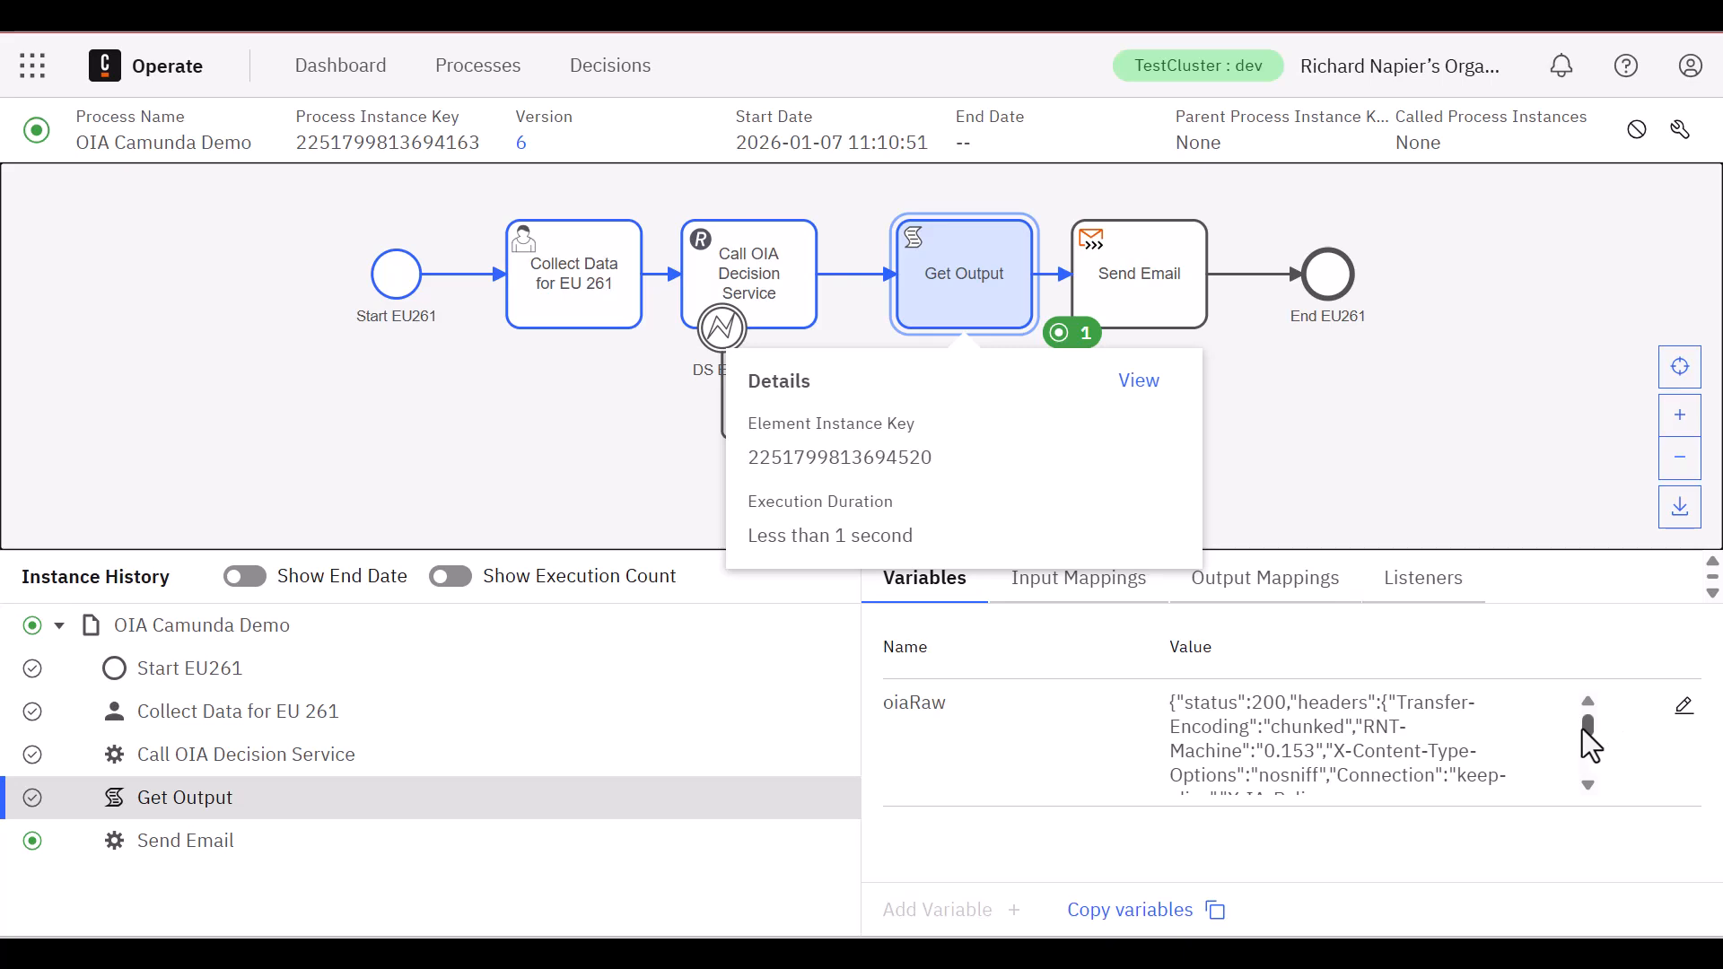
left_click_drag(1588, 736, 1591, 782)
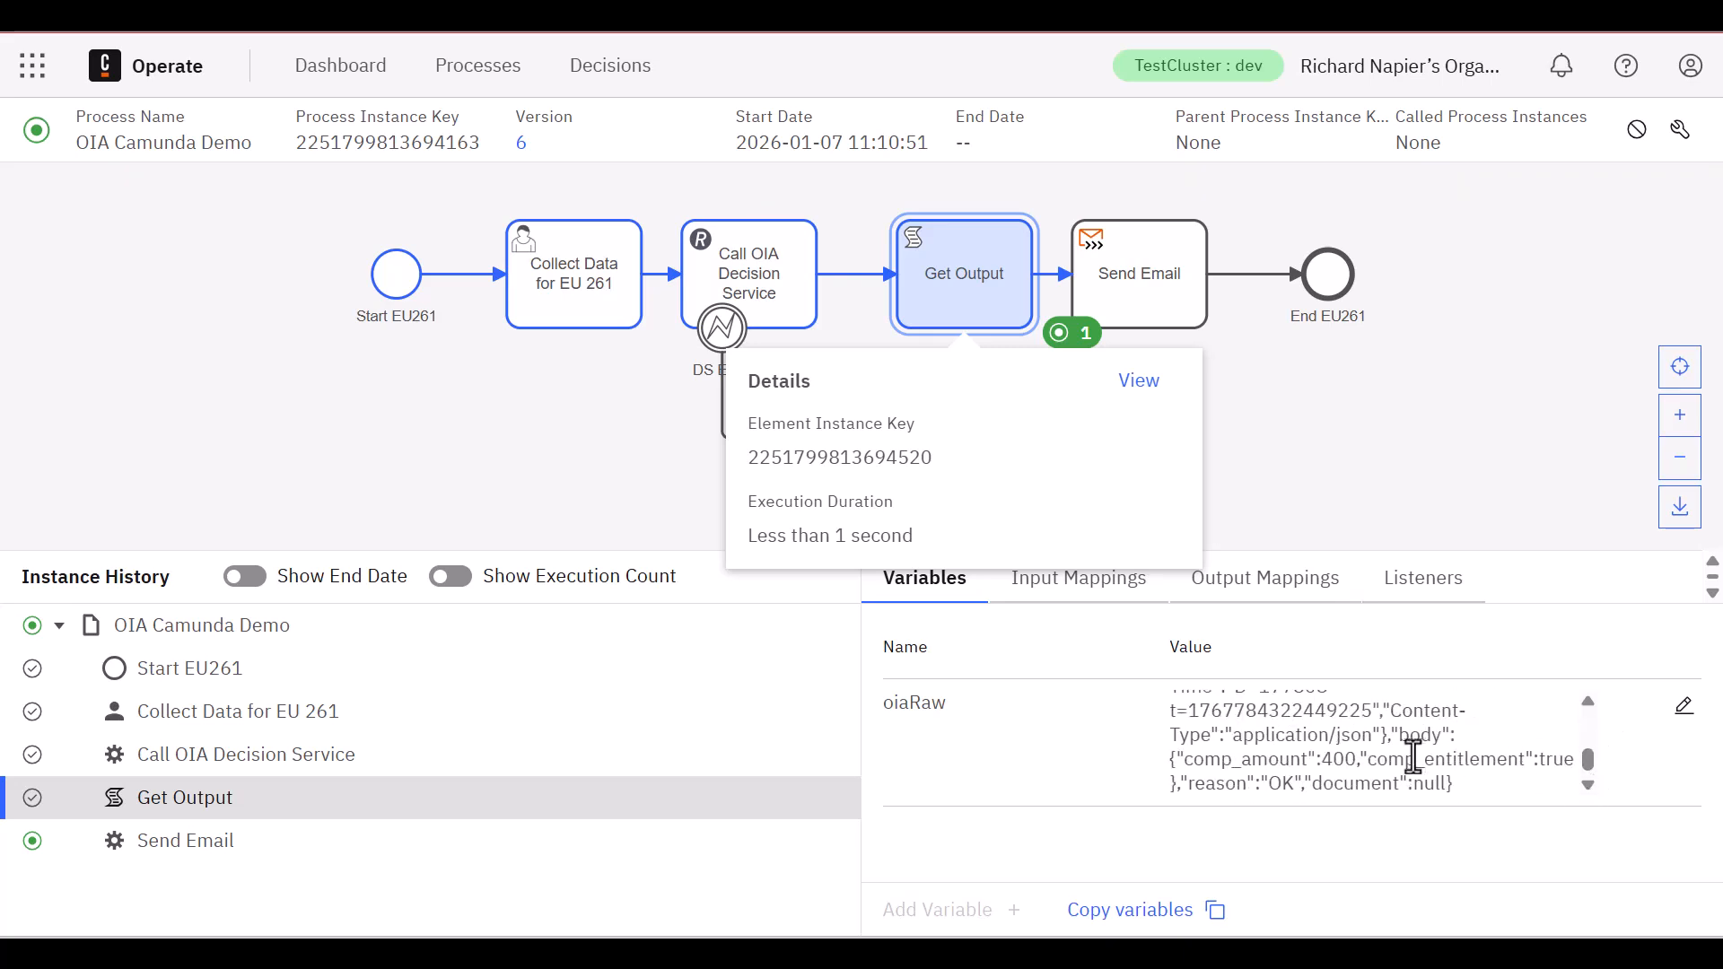
double_click(1328, 760)
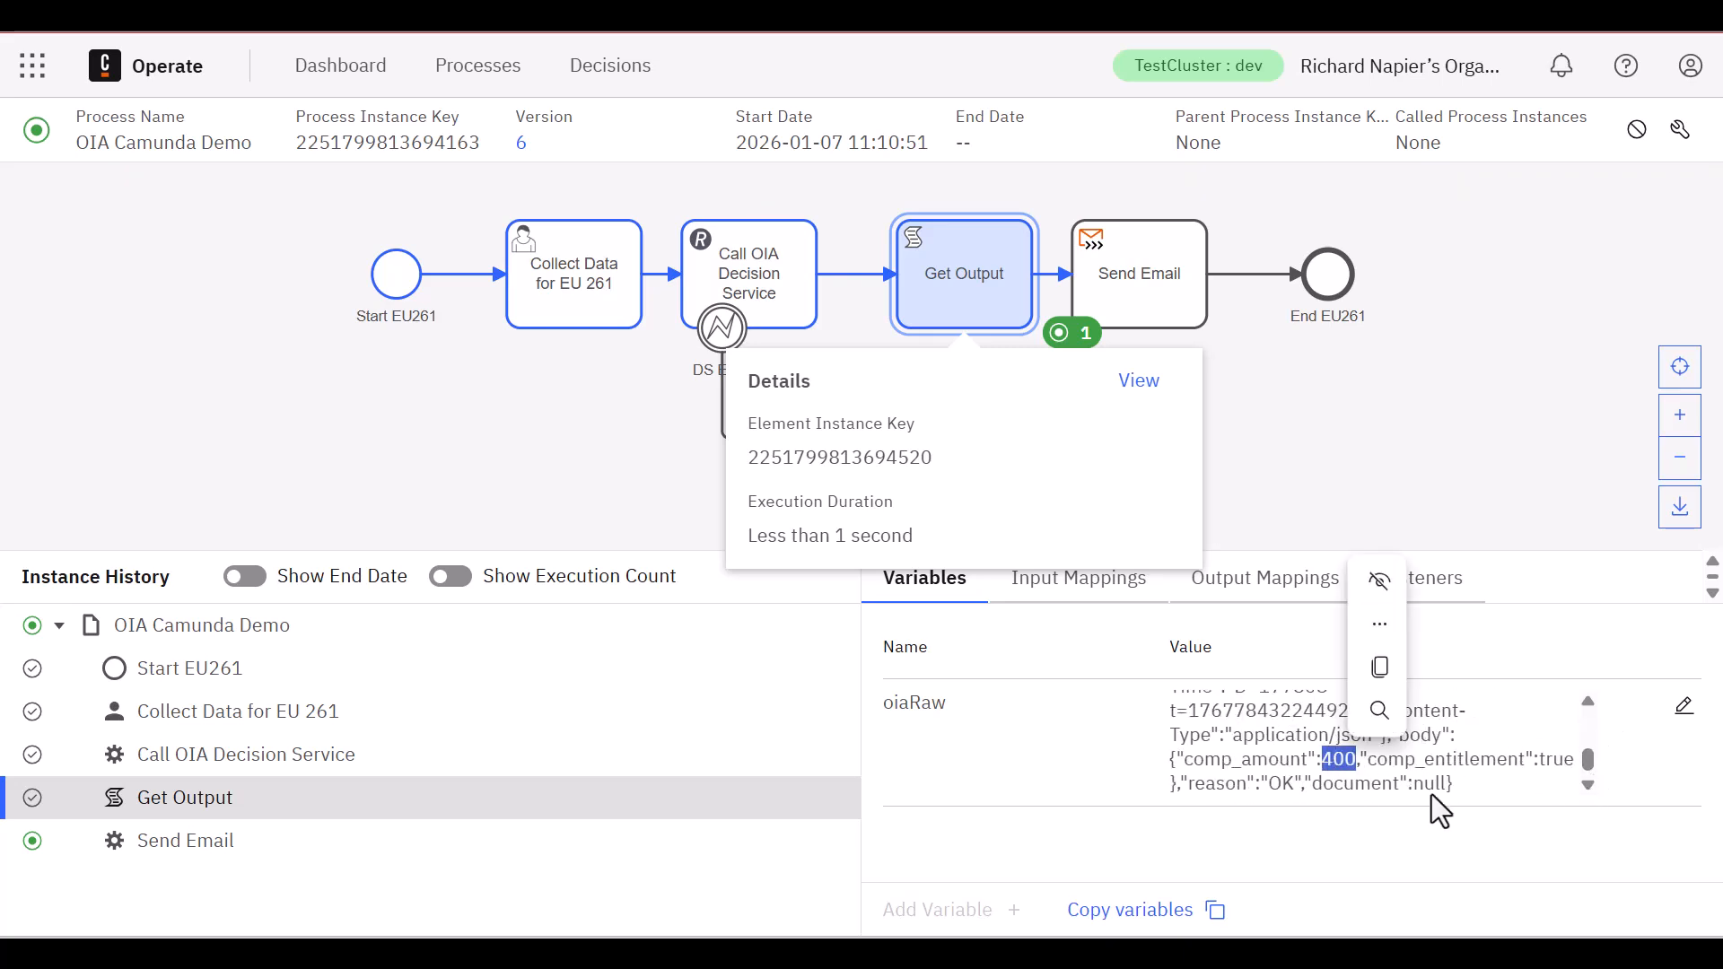
double_click(1561, 761)
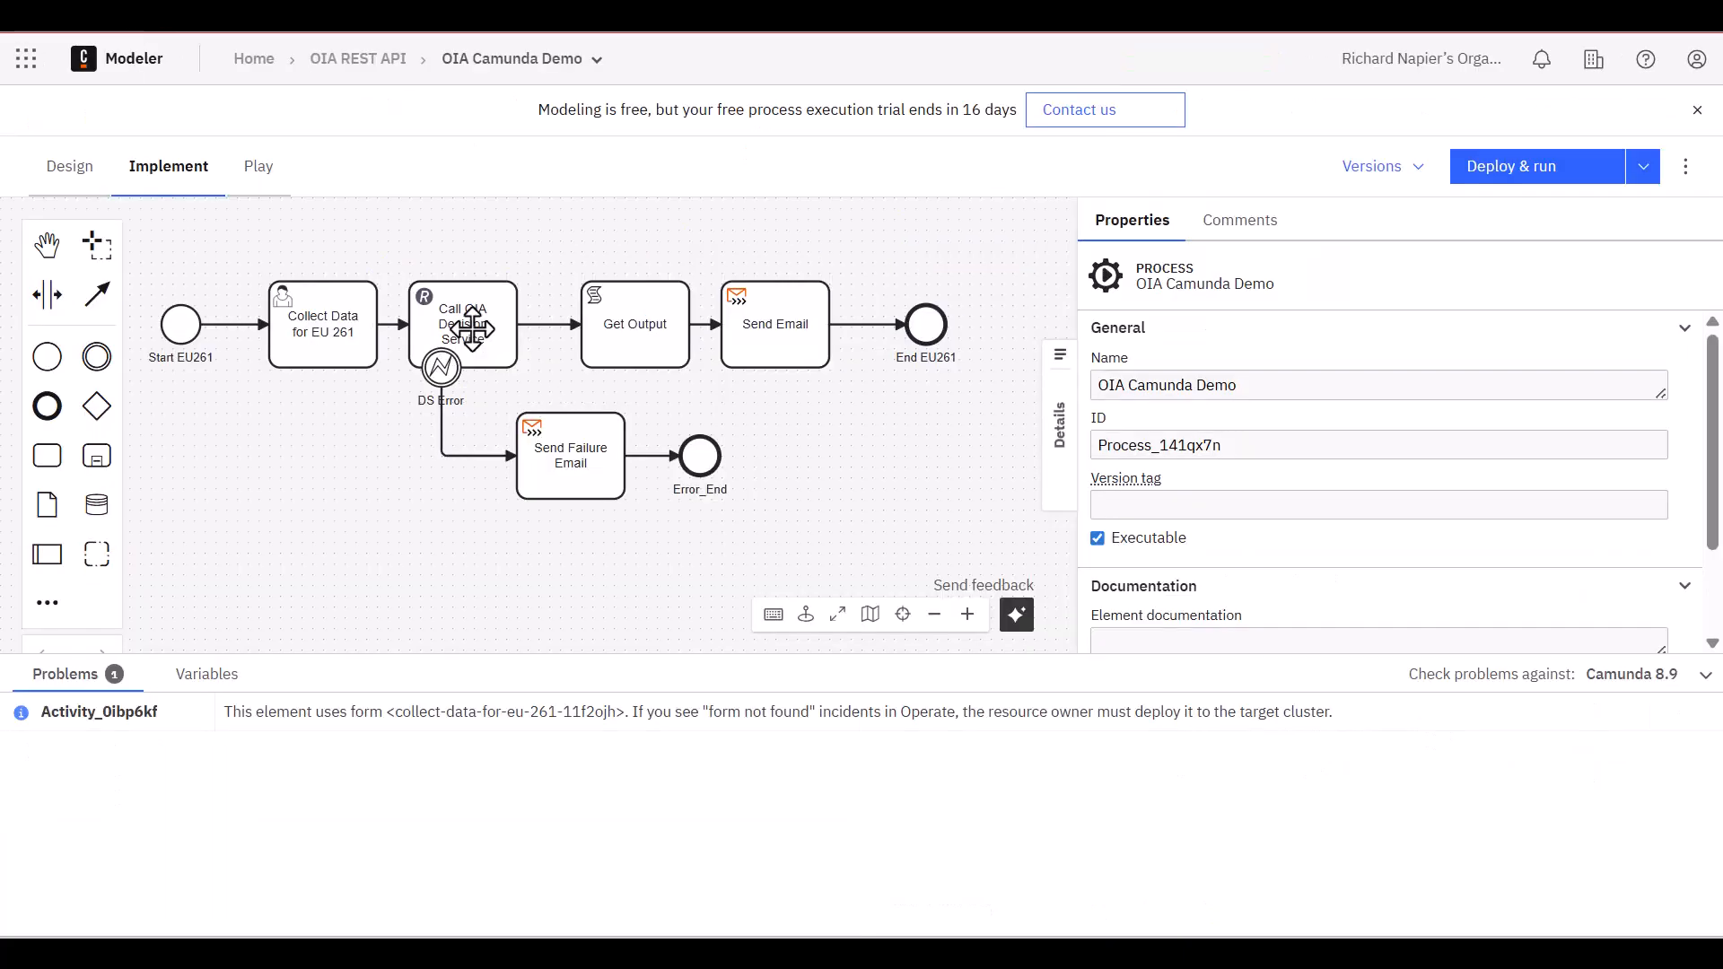
In Modeler, show the properties of the Call OIA Decision Service task in the OIA Camunda Demo diagram
left_click(478, 329)
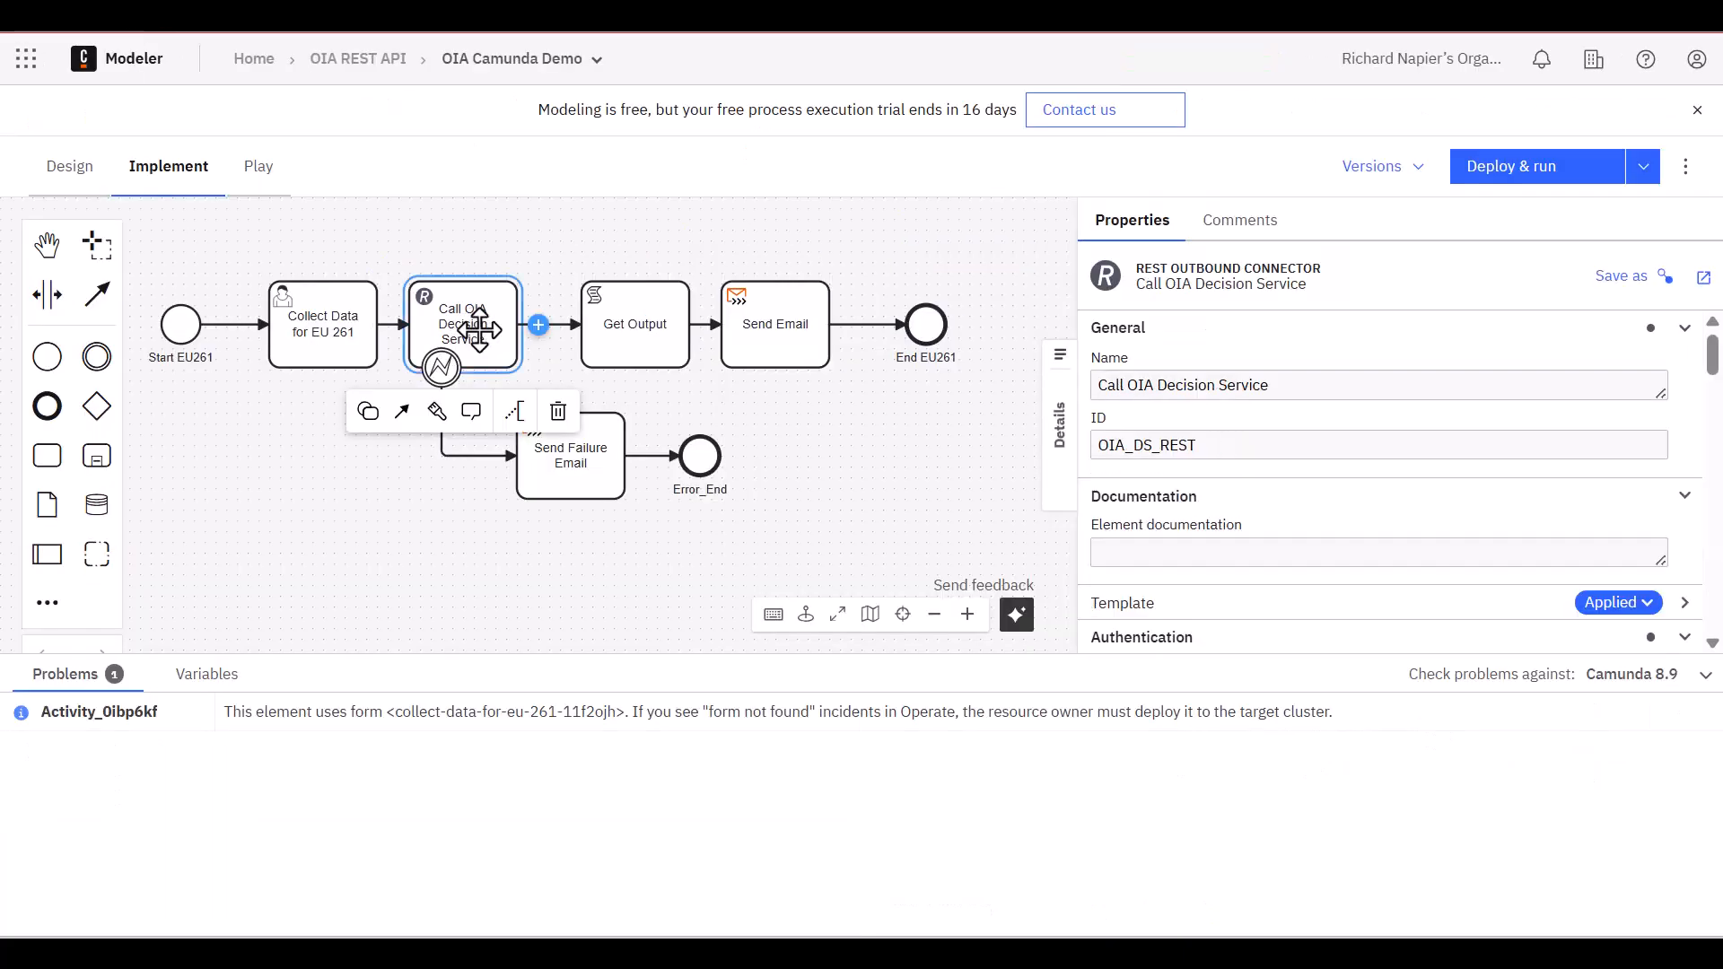